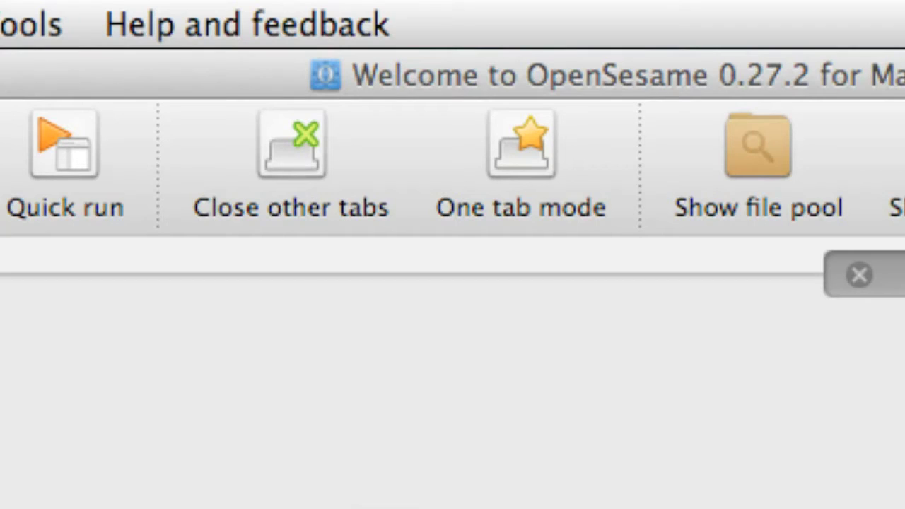
# - Turn on one tab mode and view the New experiment properties, the experiment sequence and the getting_started notepad
pyautogui.click(558, 167)
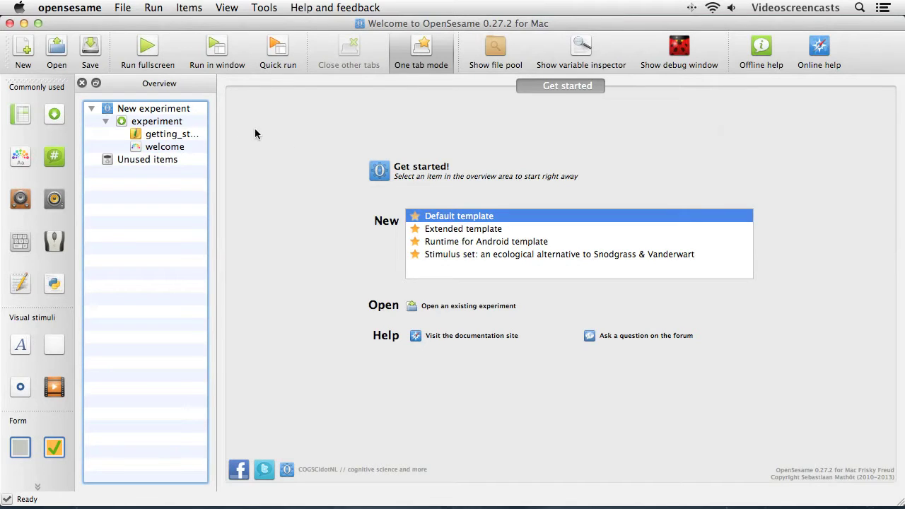
pyautogui.click(173, 111)
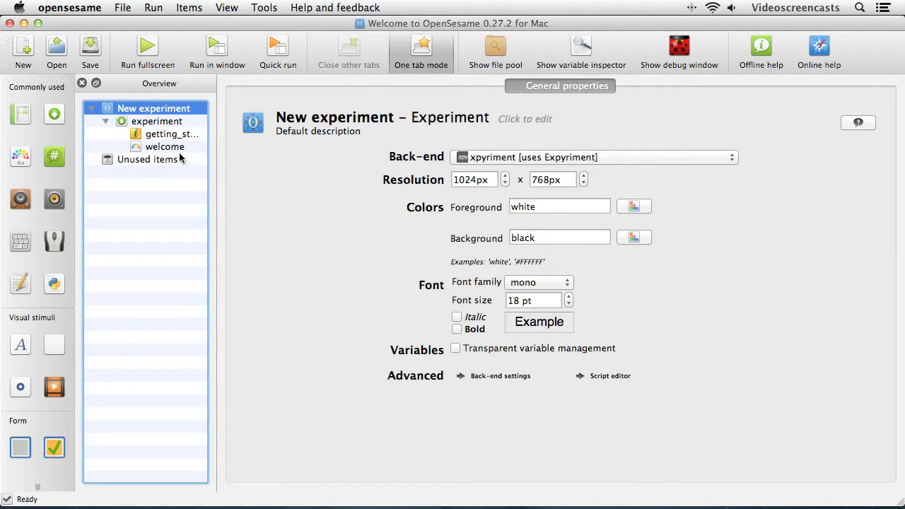
pyautogui.click(157, 125)
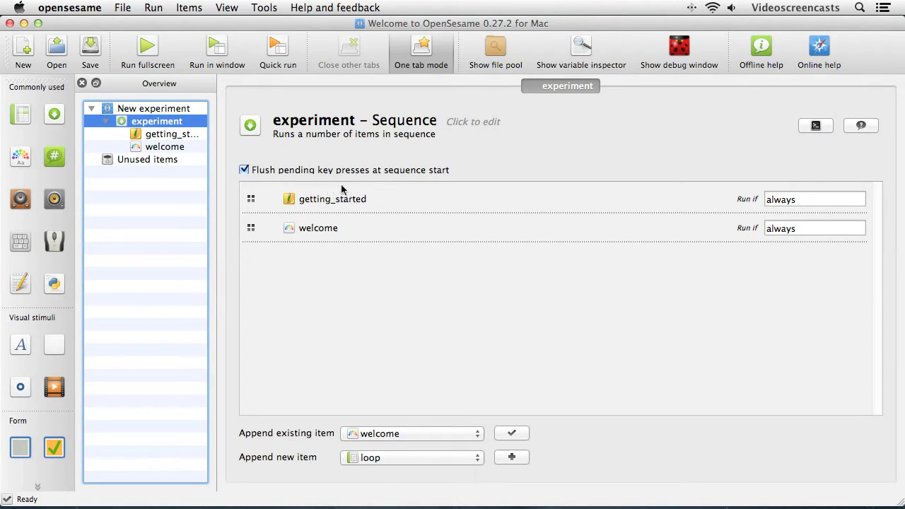
pyautogui.click(178, 136)
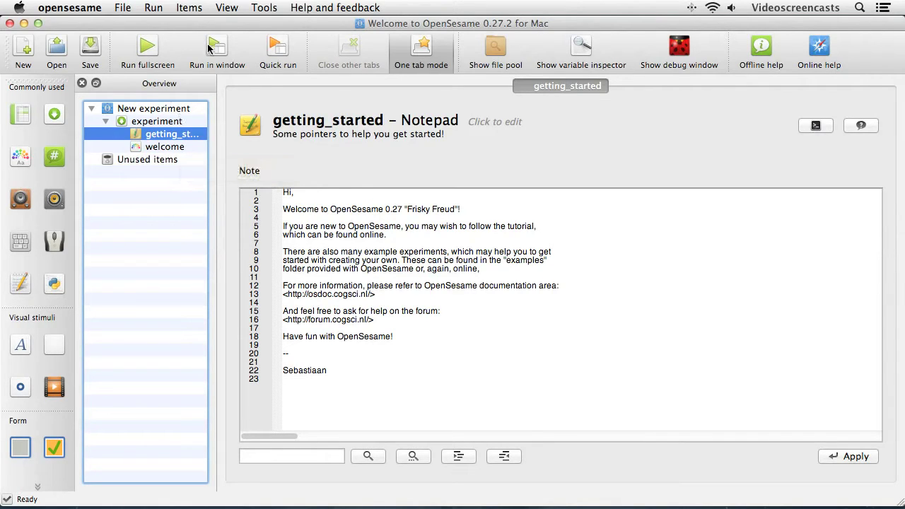
# - Quick run the default experiment through its welcome screen and decline copying the logfile to the file pool
pyautogui.click(267, 47)
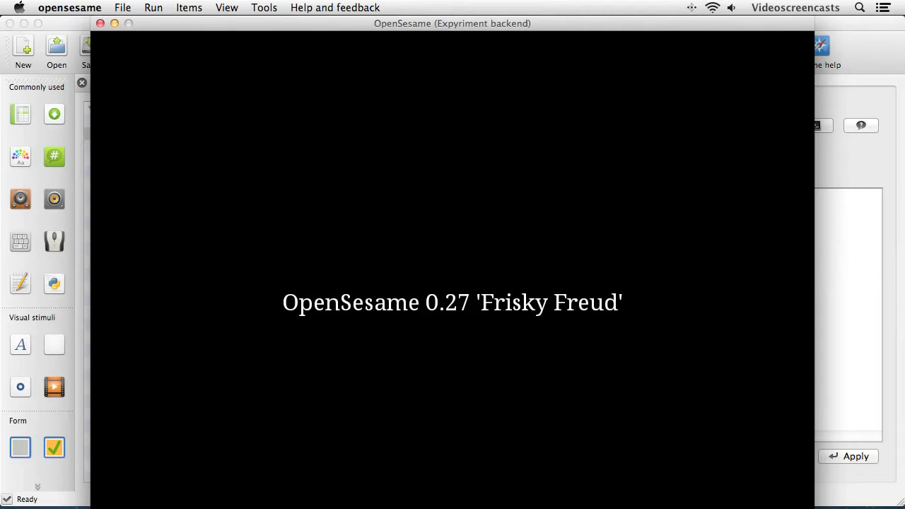
pyautogui.press('space')
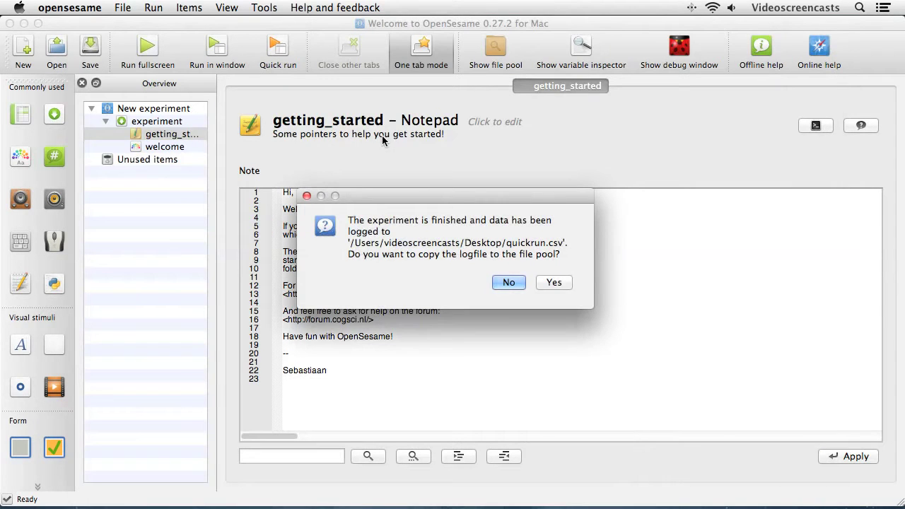
pyautogui.click(509, 282)
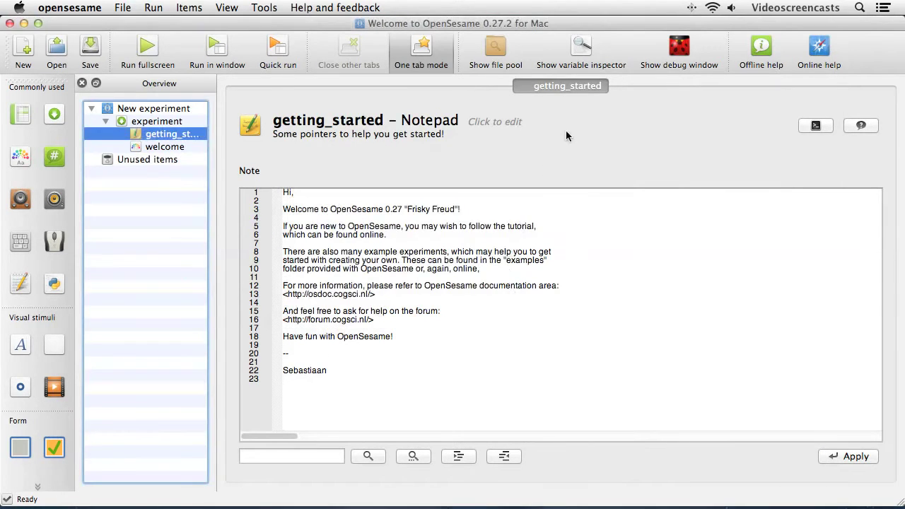
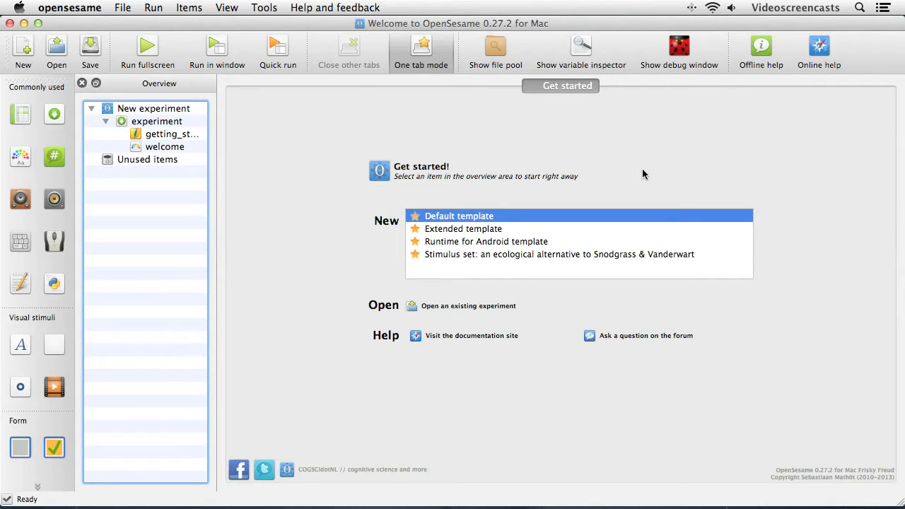
# - Delete the getting_started and welcome items from the experiment sequence
pyautogui.rightClick(177, 135)
pyautogui.click(227, 197)
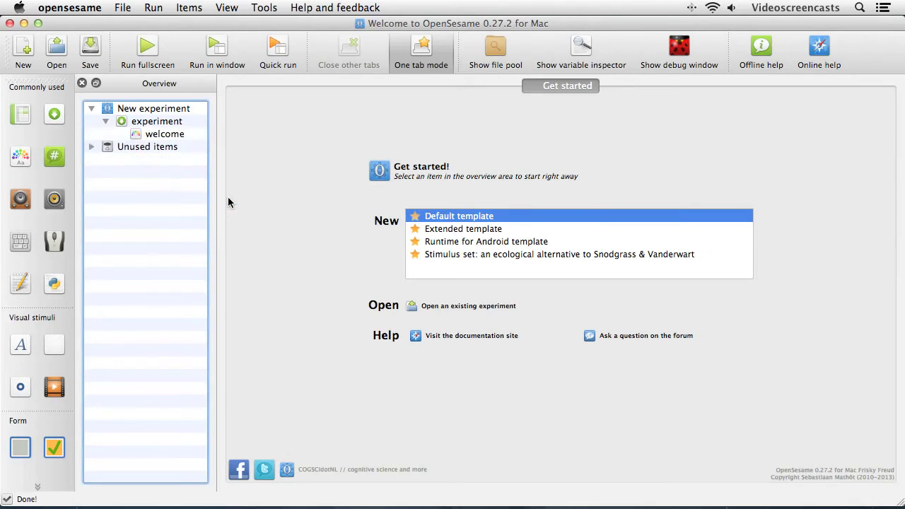
pyautogui.rightClick(157, 134)
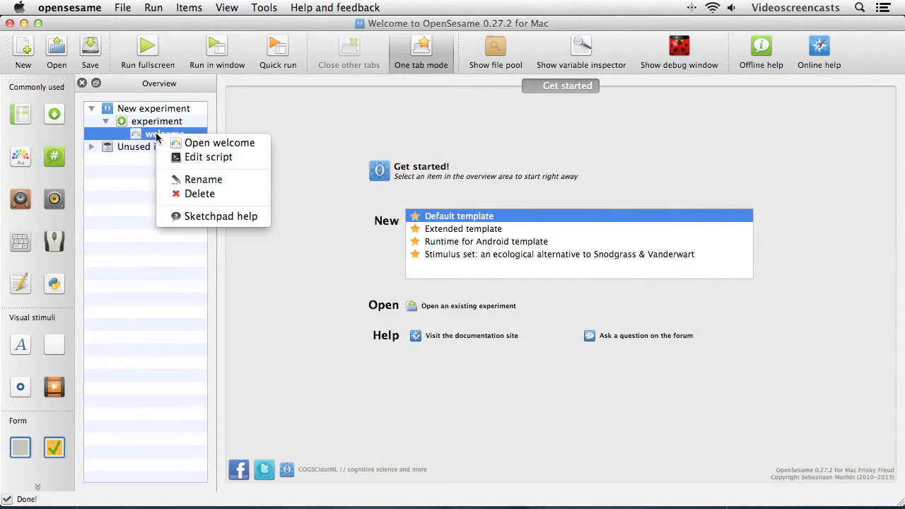
pyautogui.click(223, 201)
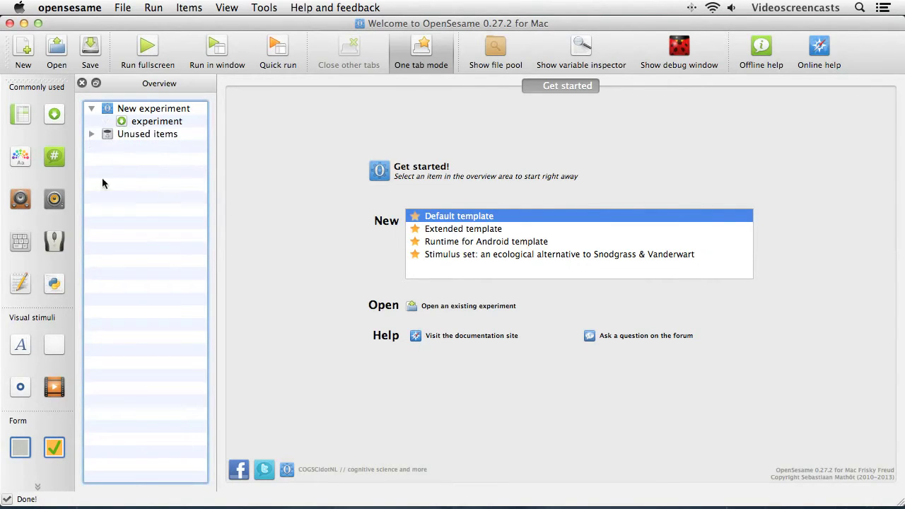
# - Permanently delete all unused items from the experiment
pyautogui.click(92, 136)
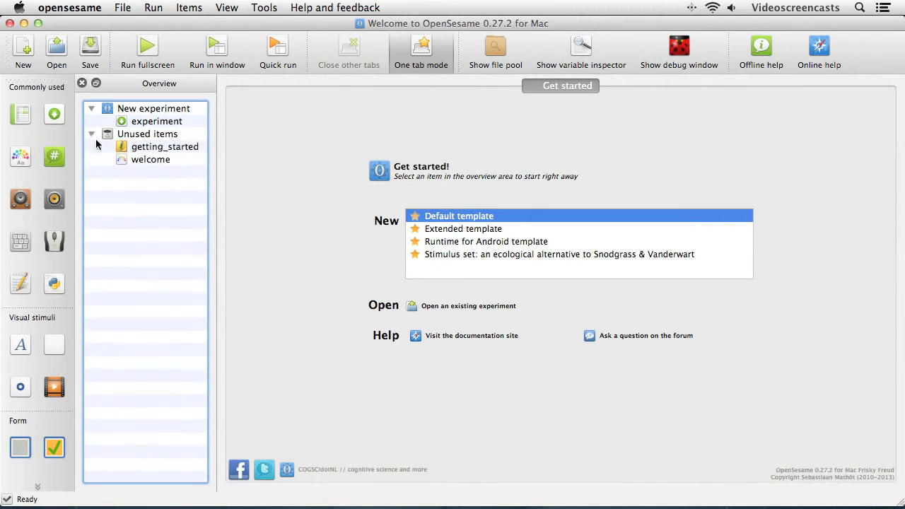
pyautogui.click(158, 135)
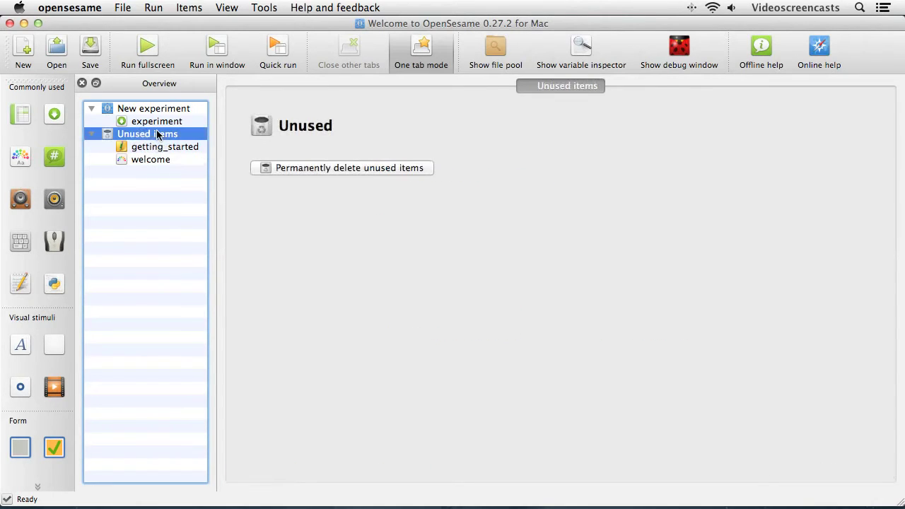
pyautogui.click(366, 170)
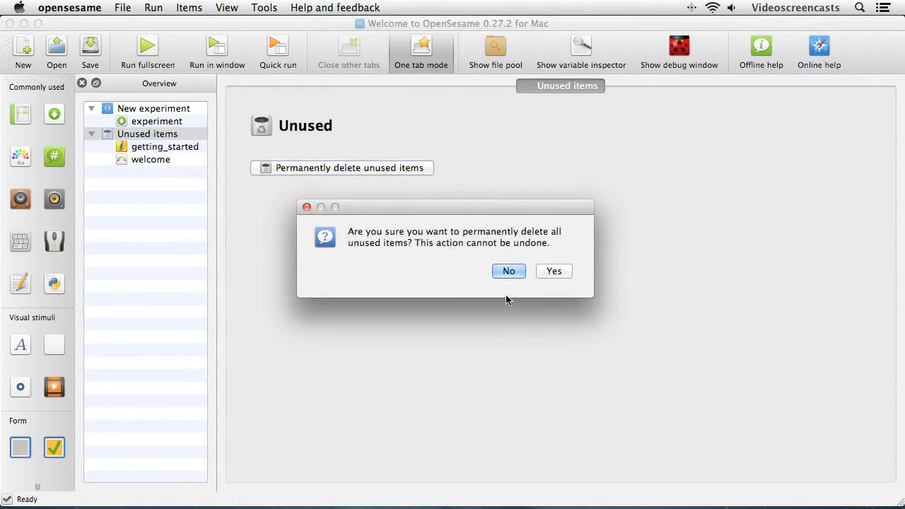
pyautogui.click(564, 276)
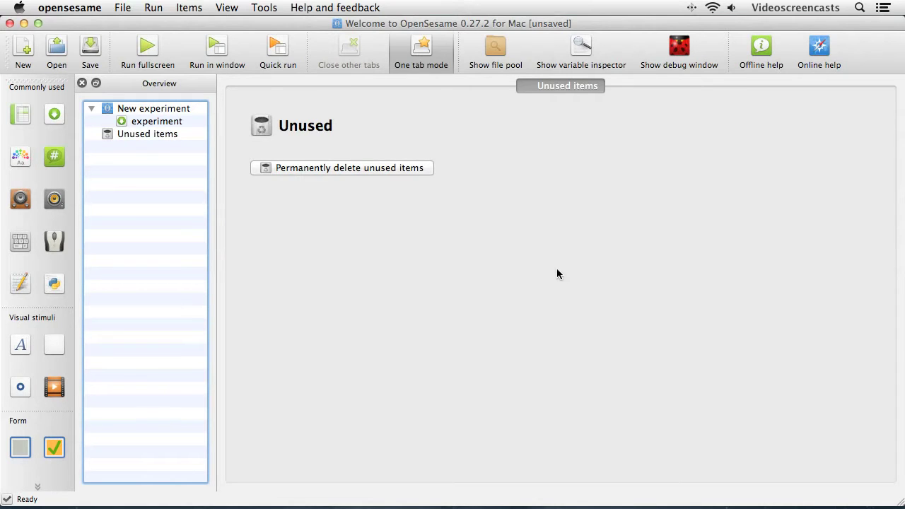
# - Enable the preference that offers to rename new items immediately
pyautogui.click(97, 8)
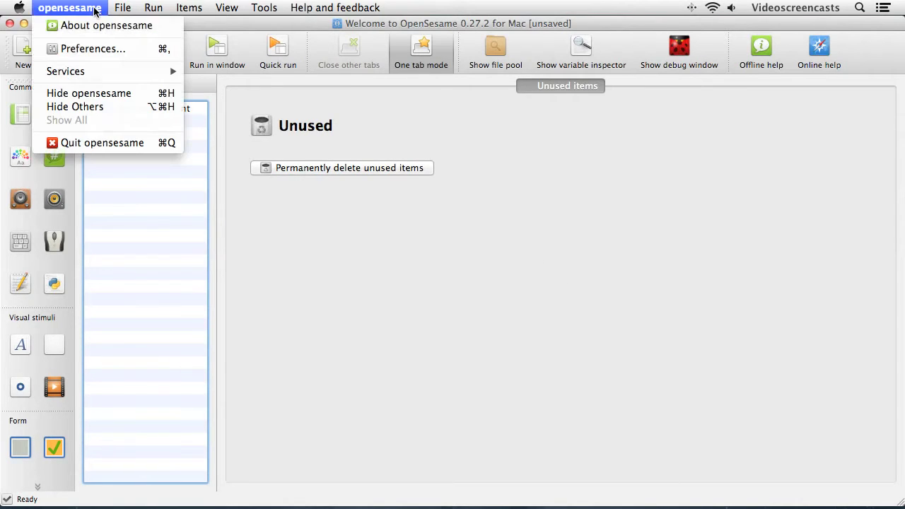
pyautogui.click(99, 48)
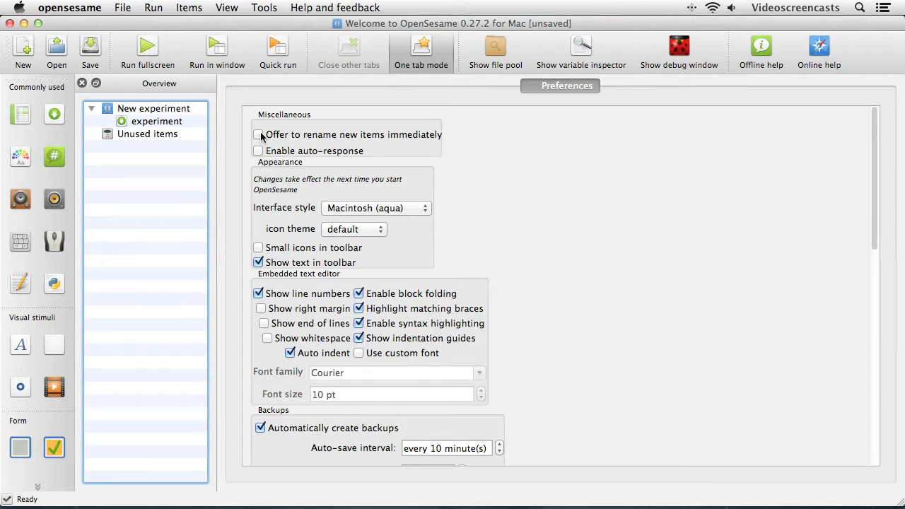
pyautogui.click(258, 135)
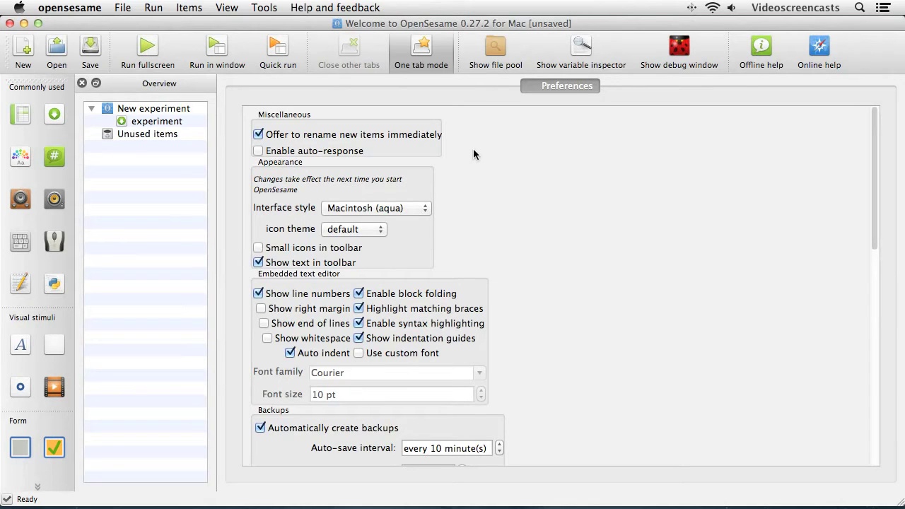
# - Rename the New experiment as Cat Faces Study in its general properties
pyautogui.click(170, 115)
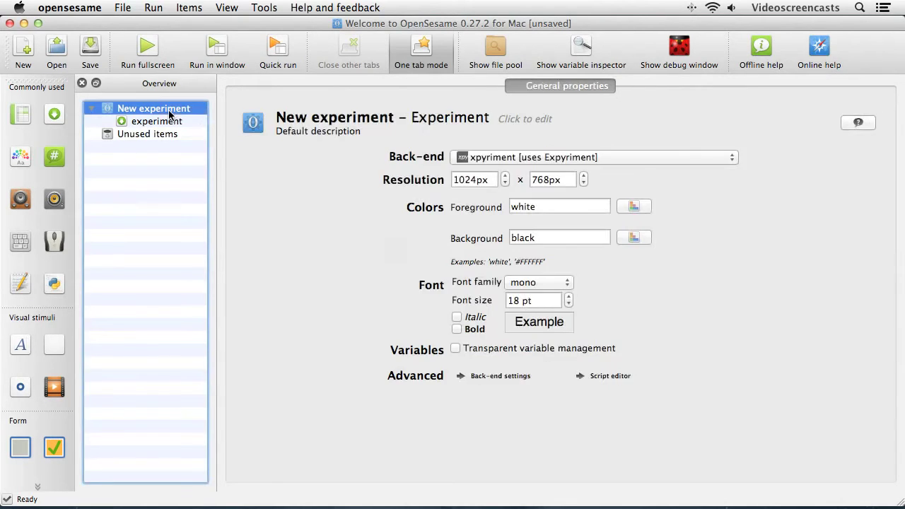
pyautogui.click(361, 119)
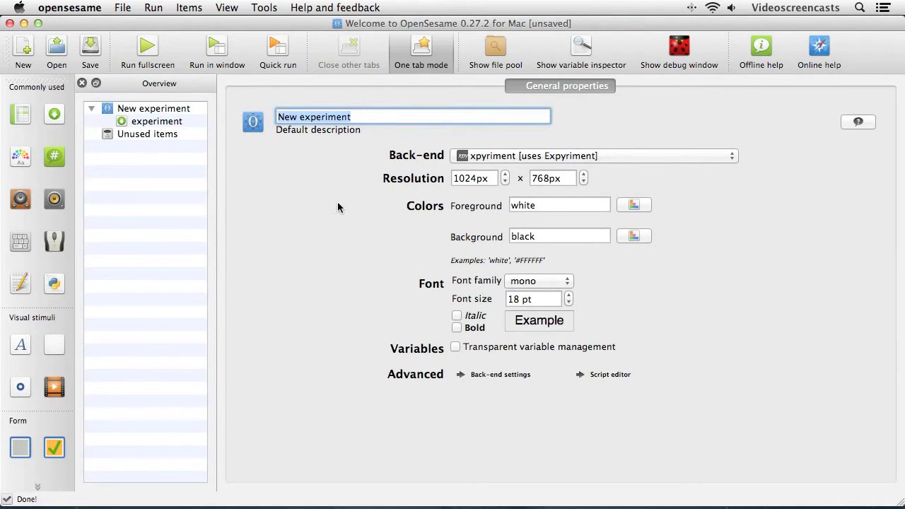
pyautogui.write('Cat')
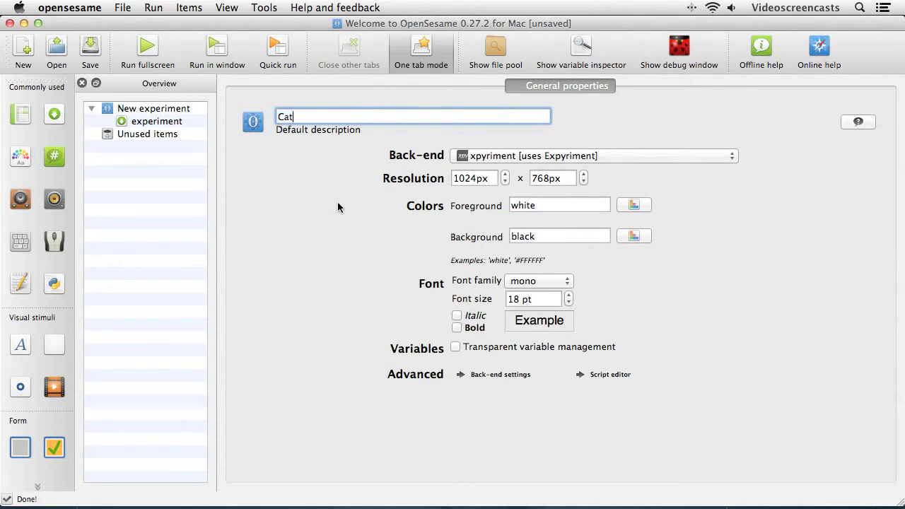
pyautogui.write(' Faces Study')
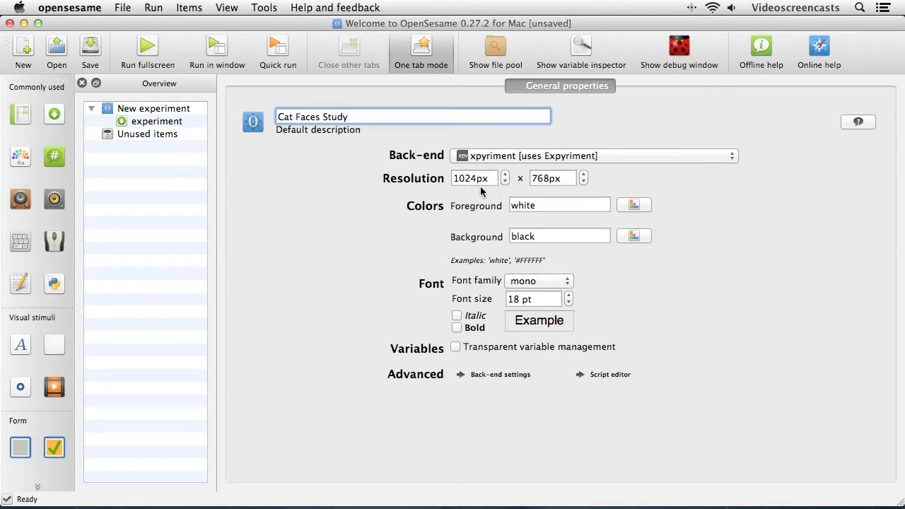
# - Set the experiment's display resolution to 1280 x 720 px
pyautogui.doubleClick(452, 178)
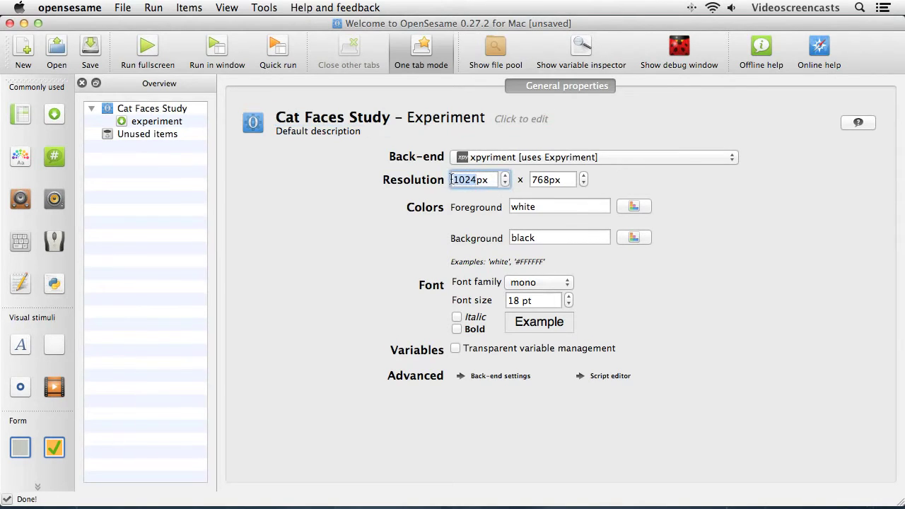
pyautogui.write('1280')
pyautogui.click(540, 179)
pyautogui.doubleClick(540, 179)
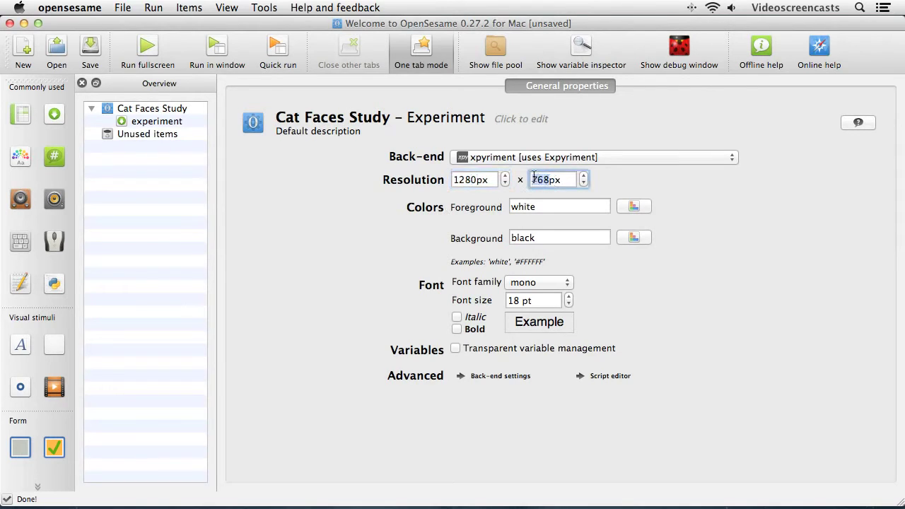
pyautogui.write('720')
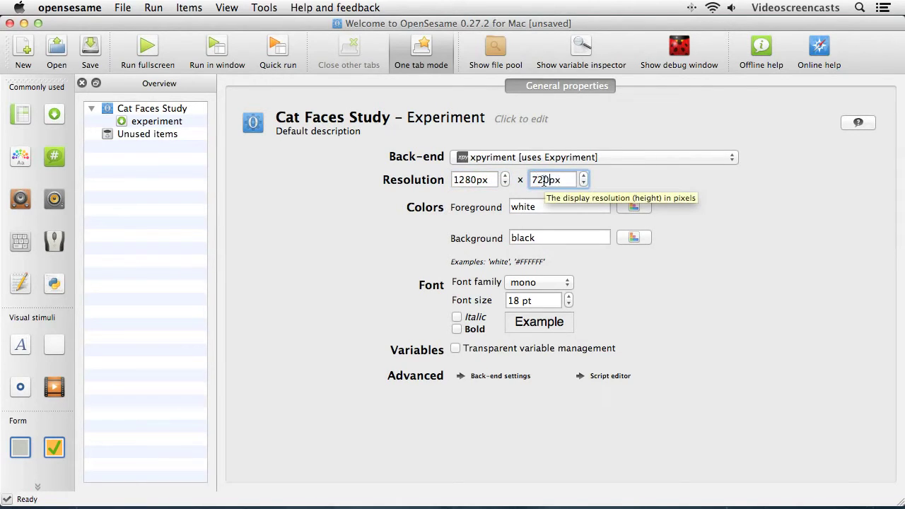
pyautogui.click(470, 180)
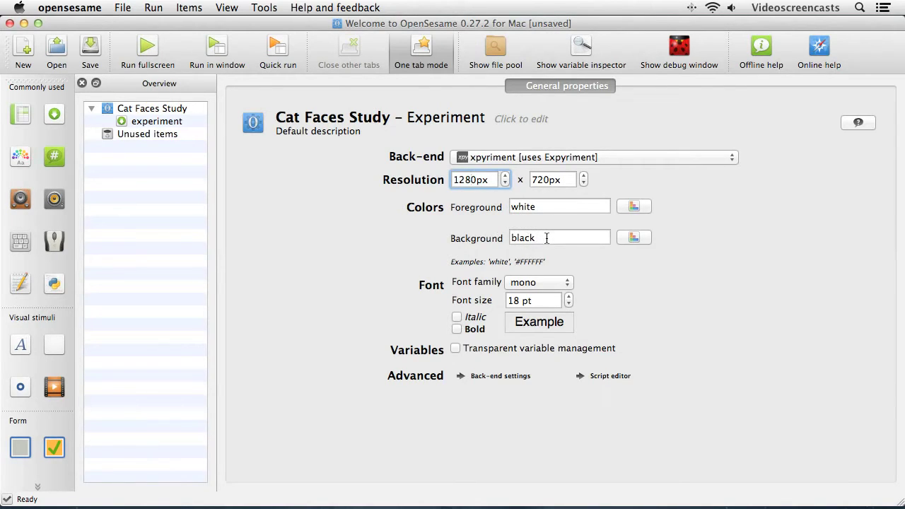
# - Set the experiment's foreground color to black and its background color to white
pyautogui.moveTo(544, 207); pyautogui.dragTo(457, 208)
pyautogui.write('black')
pyautogui.press('Tab')
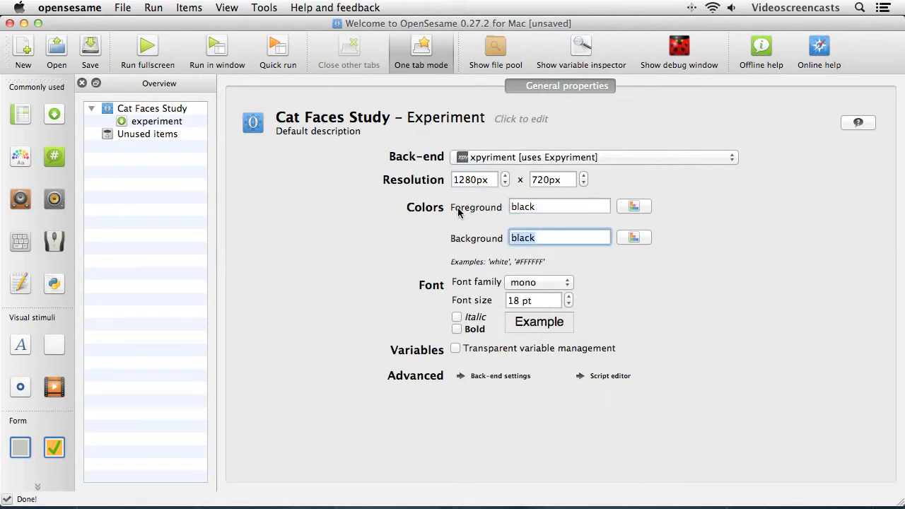
pyautogui.write('white')
pyautogui.click(511, 211)
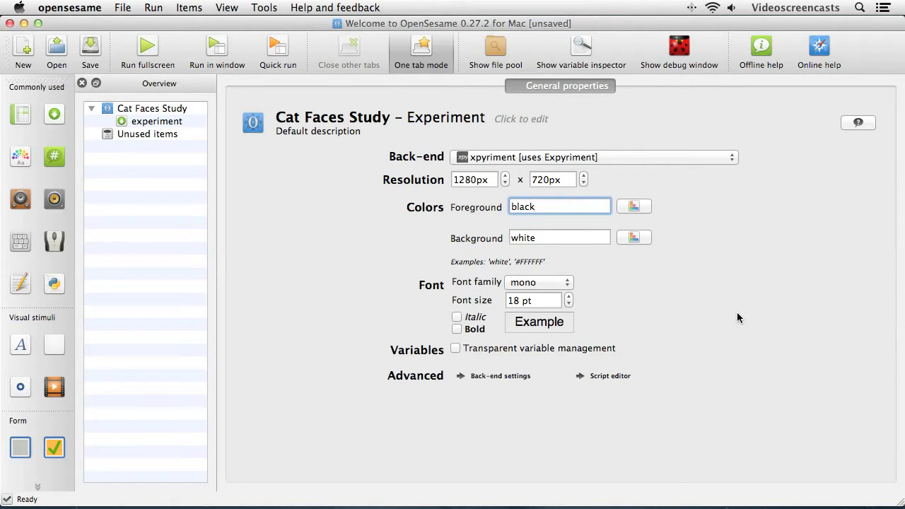
# - Save the experiment to the Desktop as CatFacesStudy with the required .opensesame.tar.gz extension
pyautogui.click(120, 7)
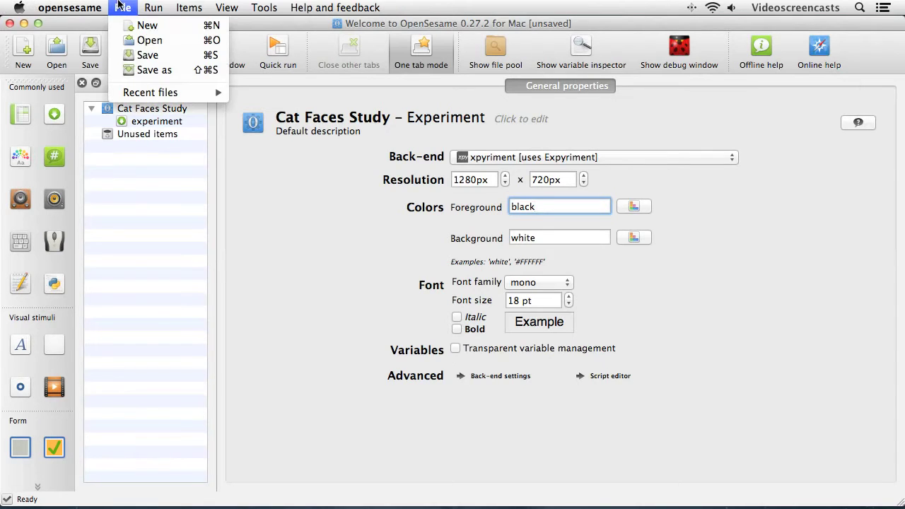
pyautogui.click(142, 70)
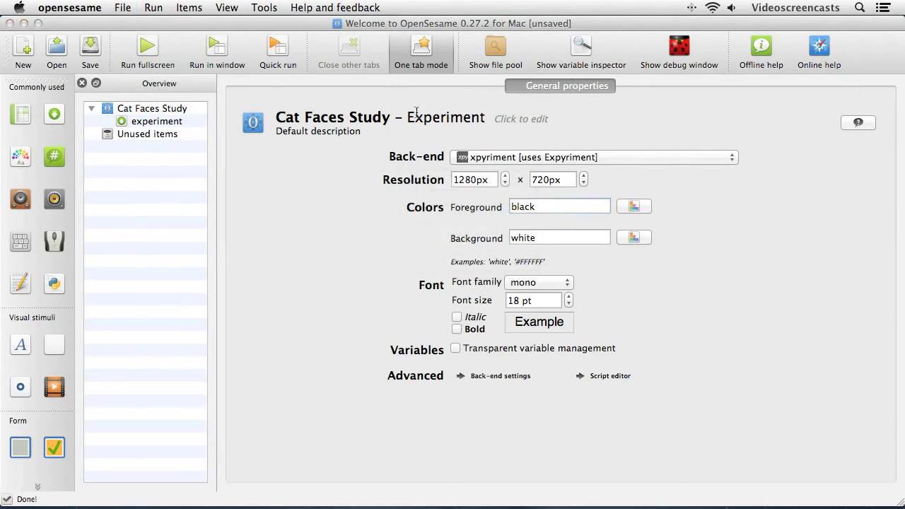
pyautogui.click(125, 8)
pyautogui.click(131, 70)
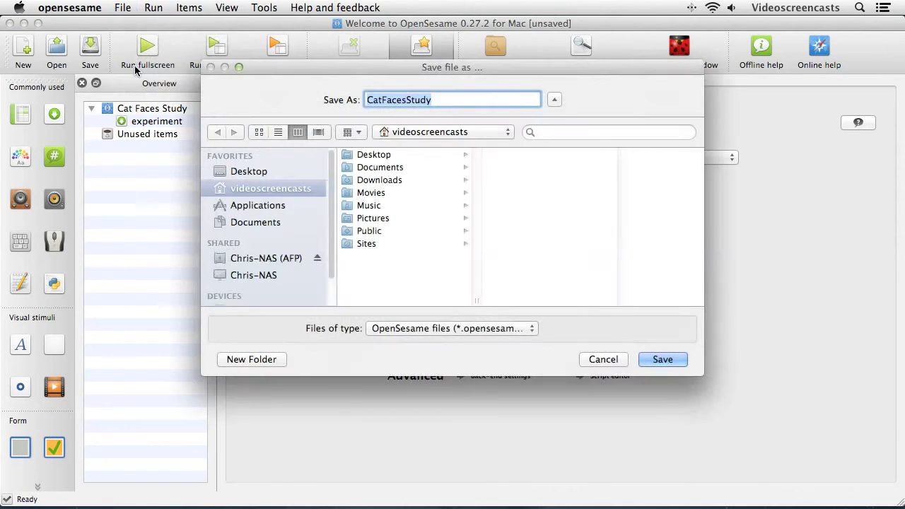
pyautogui.click(280, 173)
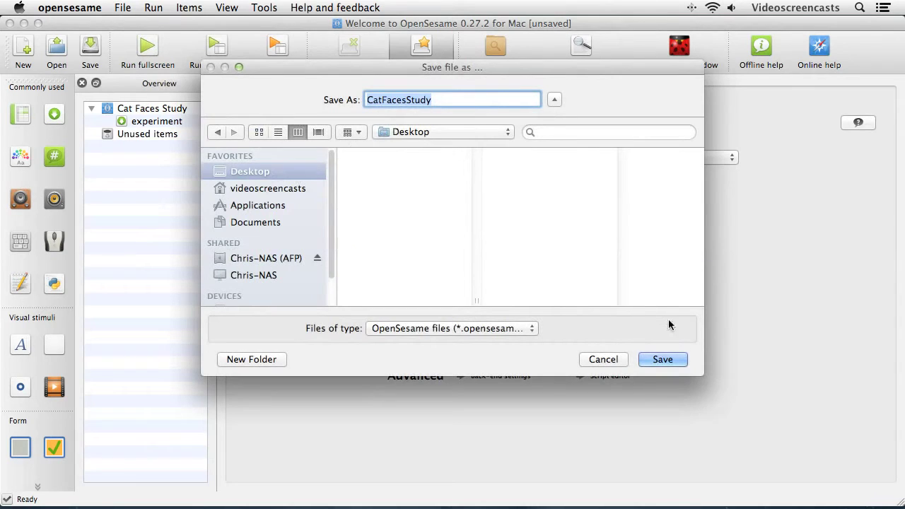
pyautogui.click(664, 361)
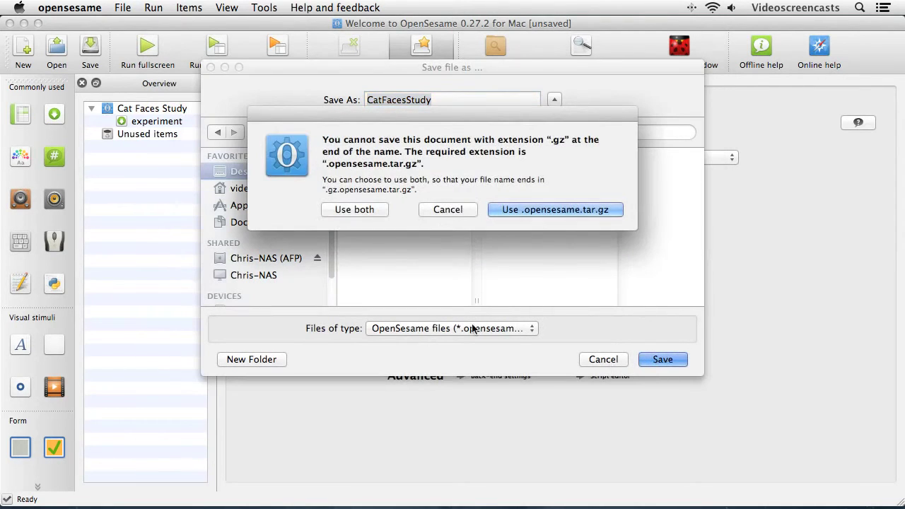
pyautogui.click(563, 209)
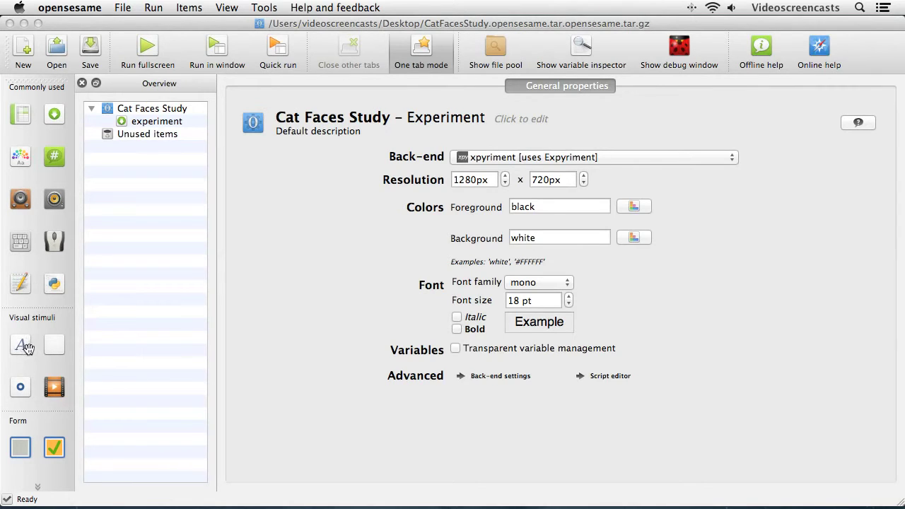
pyautogui.moveTo(28, 349); pyautogui.dragTo(145, 126)
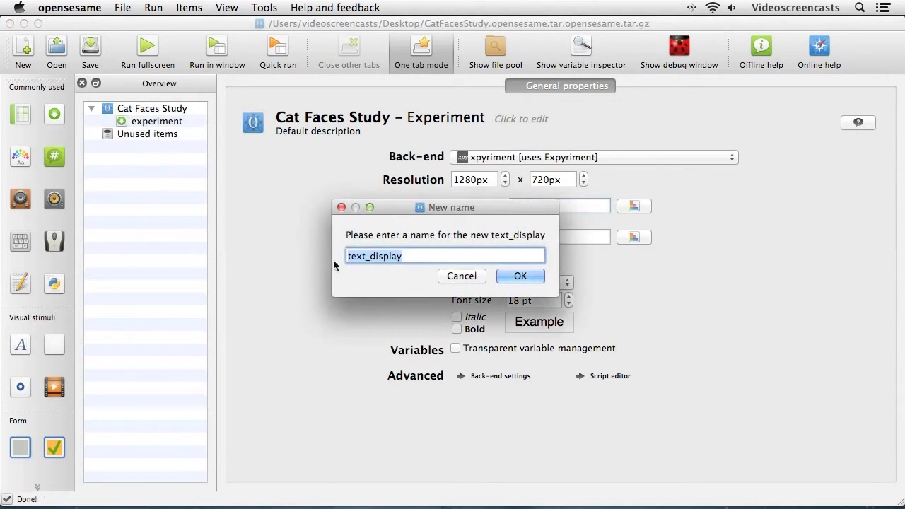
pyautogui.click(503, 276)
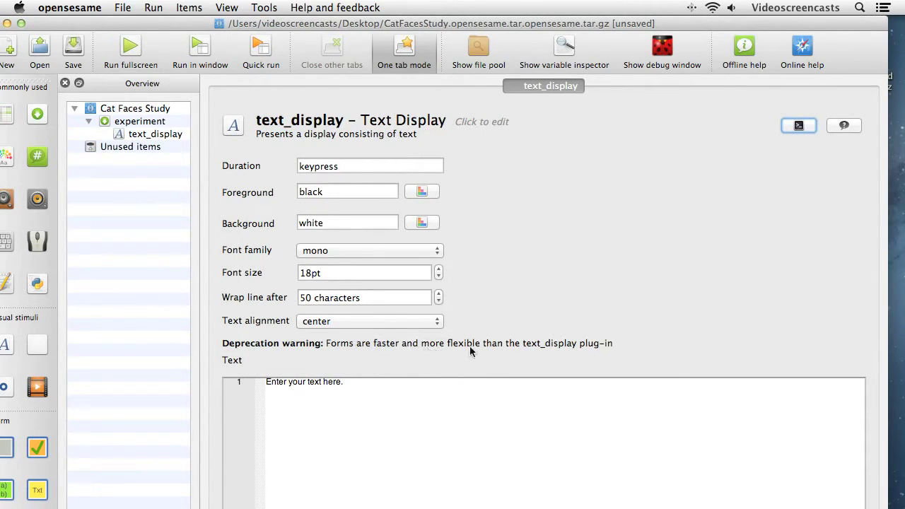
pyautogui.click(21, 24)
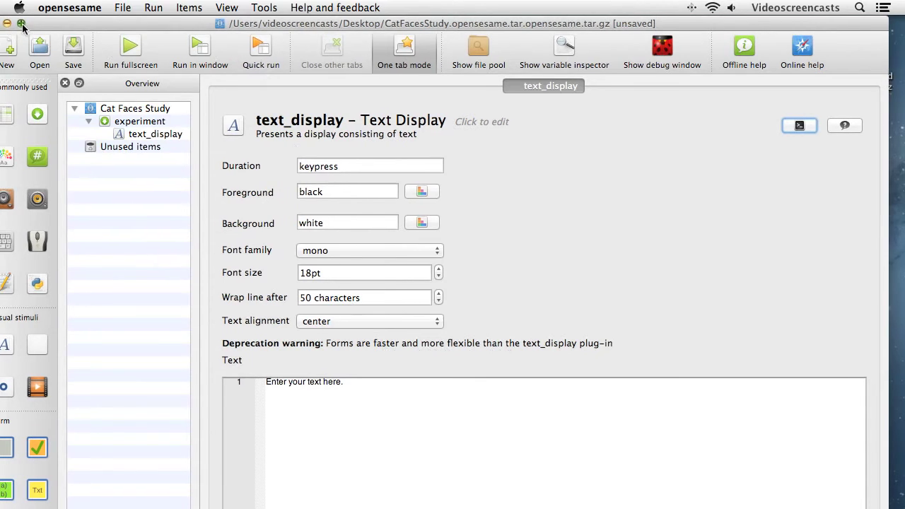
pyautogui.rightClick(158, 134)
pyautogui.click(199, 194)
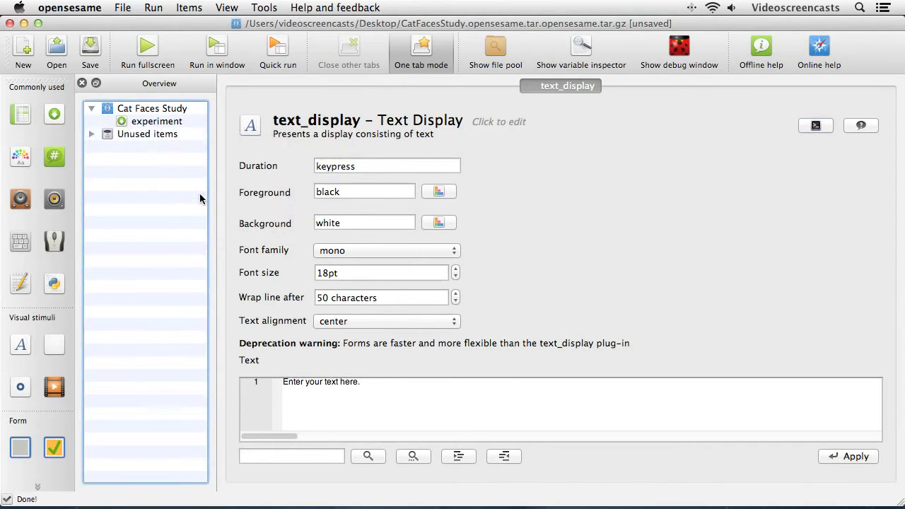
pyautogui.click(37, 487)
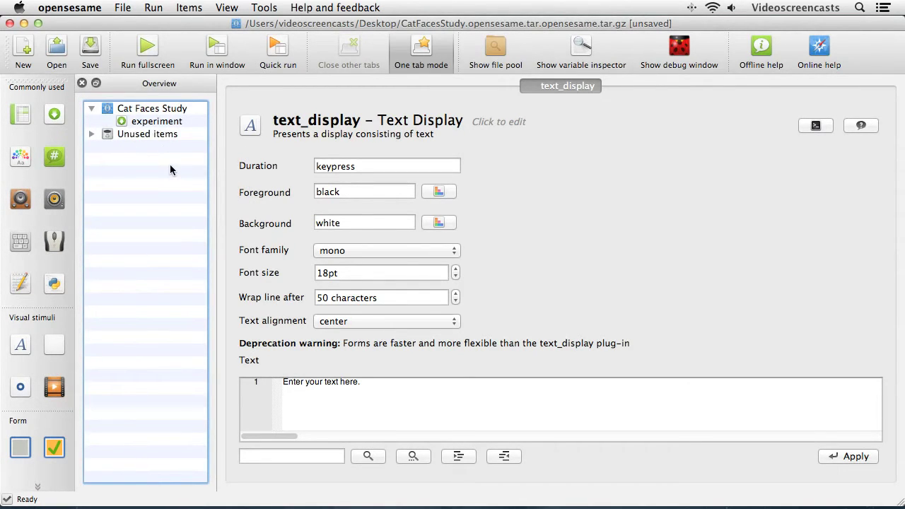
# - Append a new form_text_render item named instructions to the experiment sequence
pyautogui.click(157, 125)
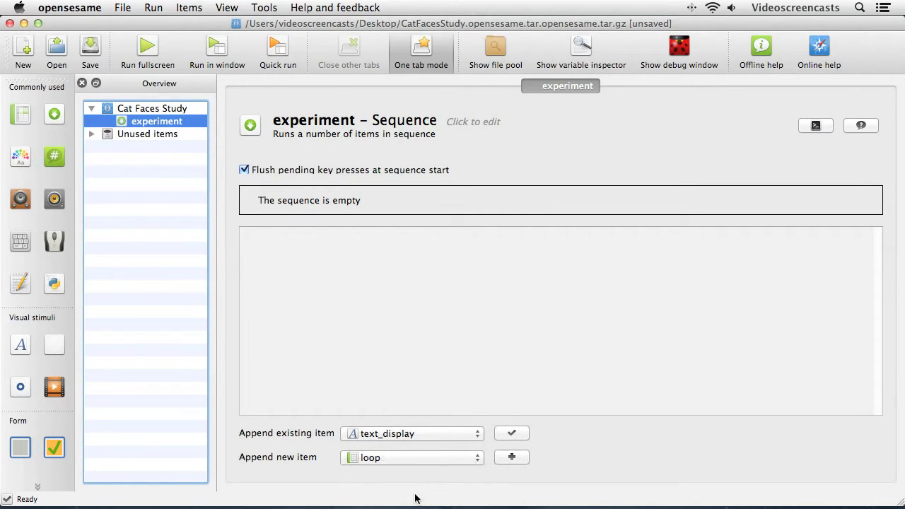
pyautogui.click(393, 459)
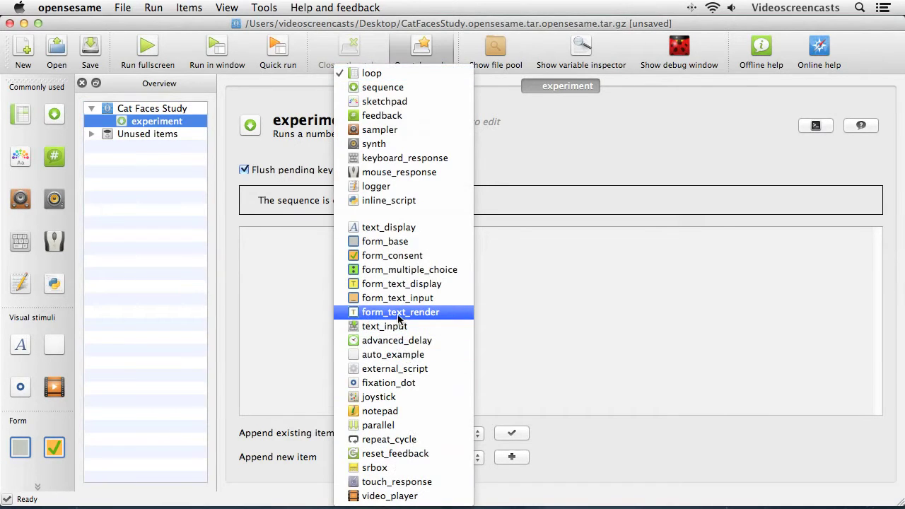
pyautogui.click(398, 314)
pyautogui.click(511, 460)
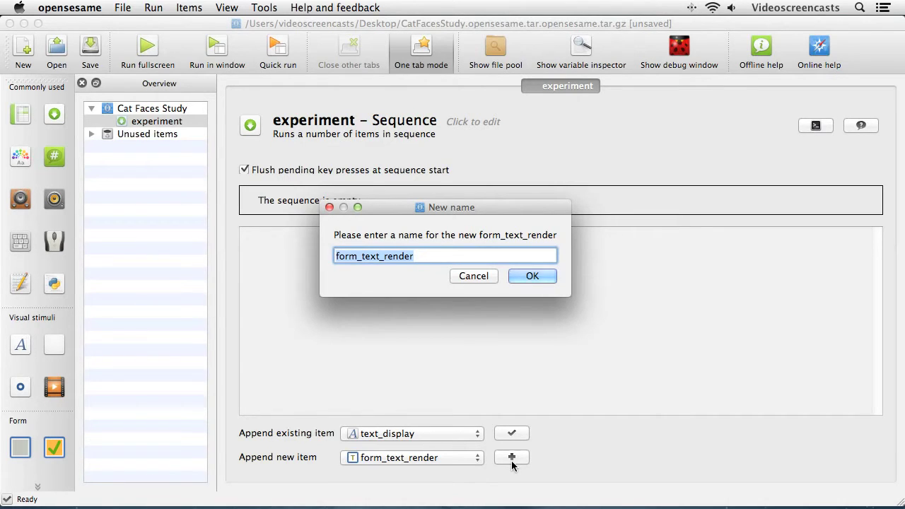
pyautogui.write('instrcutions')
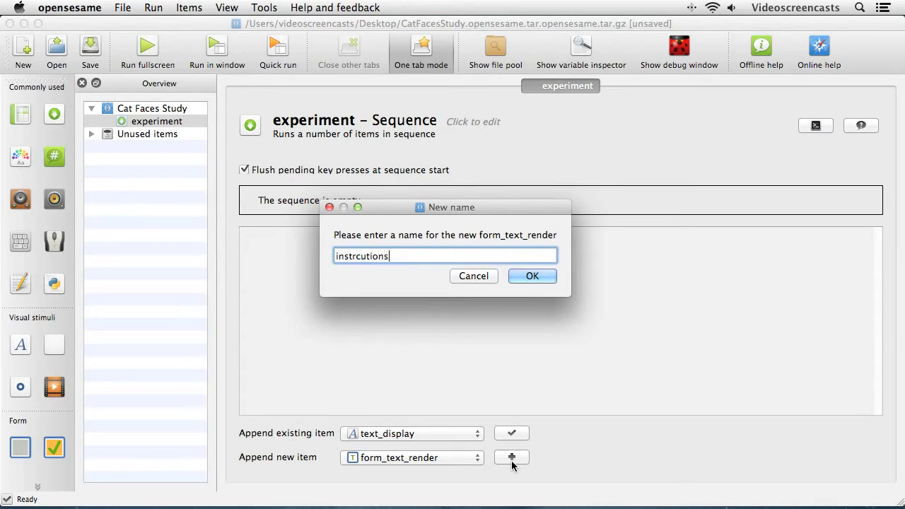
pyautogui.press('BackSpace')
pyautogui.press('BackSpace')
pyautogui.press('BackSpace')
pyautogui.press('BackSpace')
pyautogui.press('BackSpace')
pyautogui.press('BackSpace')
pyautogui.press('BackSpace')
pyautogui.write('uctions')
pyautogui.press('Return')
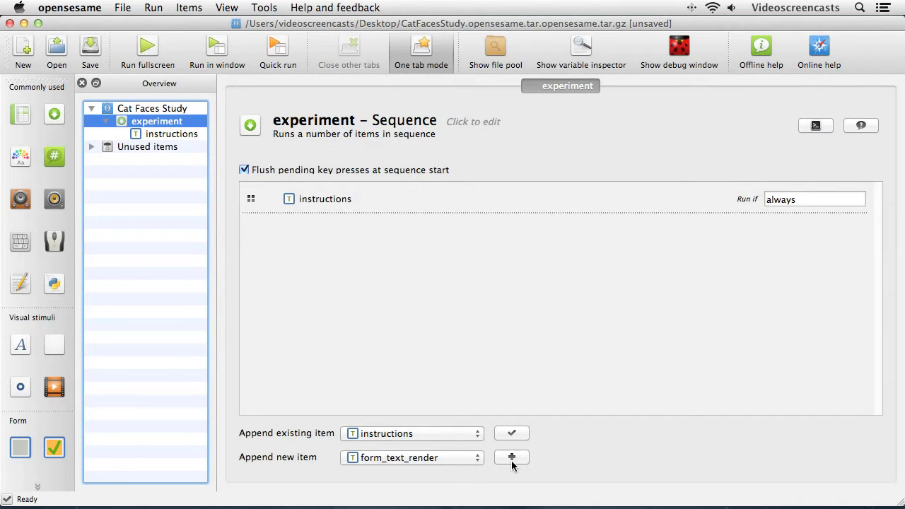
# - Append a new keyboard_response item named space_response to the experiment sequence after the instructions
pyautogui.click(474, 459)
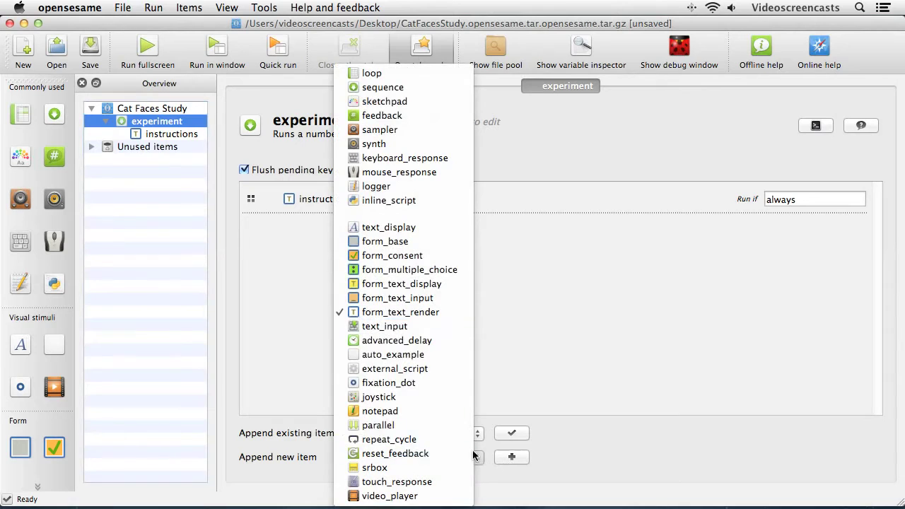
pyautogui.click(446, 163)
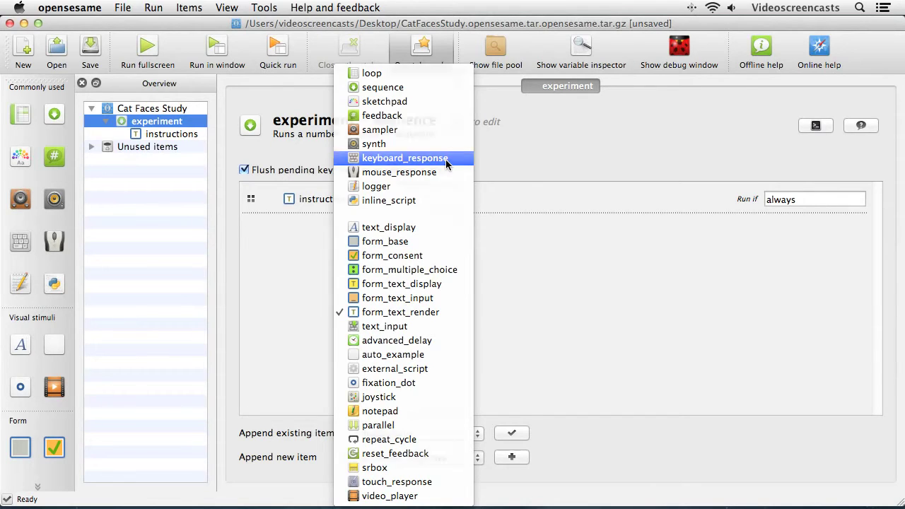
pyautogui.click(510, 457)
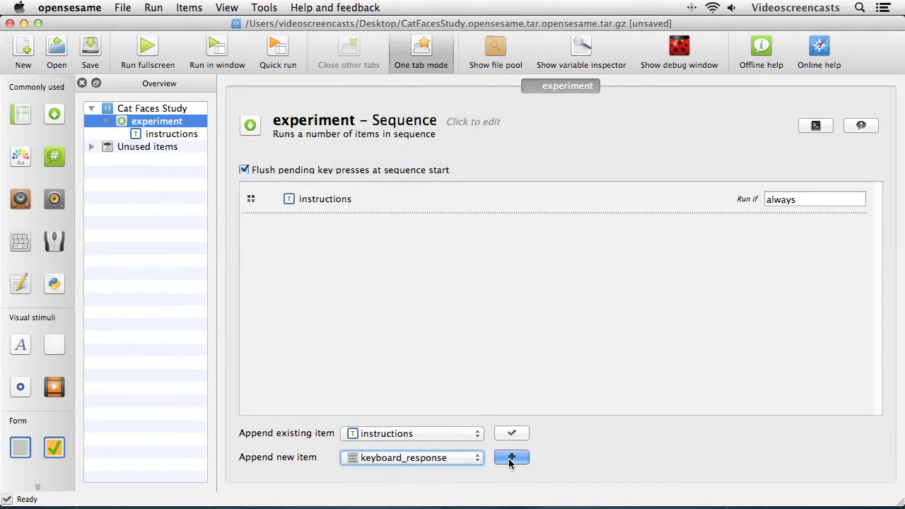
pyautogui.click(364, 257)
pyautogui.moveTo(373, 256); pyautogui.dragTo(330, 257)
pyautogui.write('space_response')
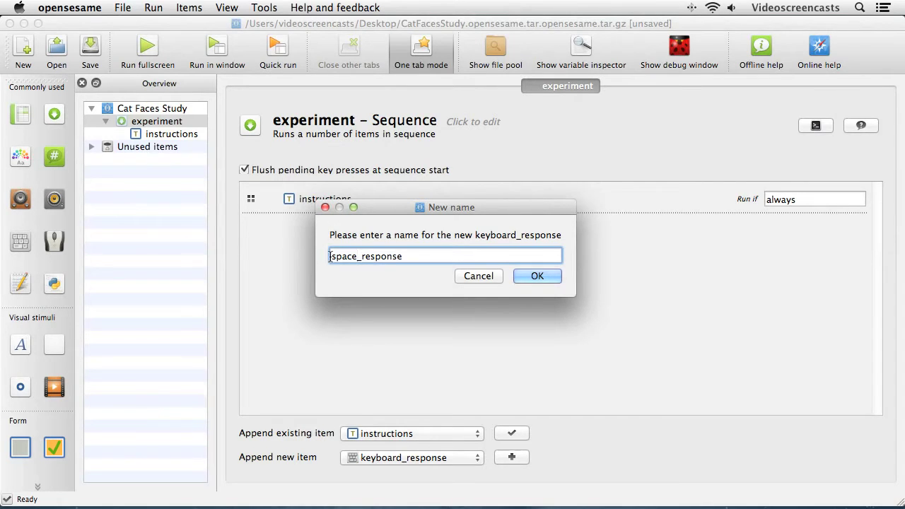
pyautogui.click(540, 277)
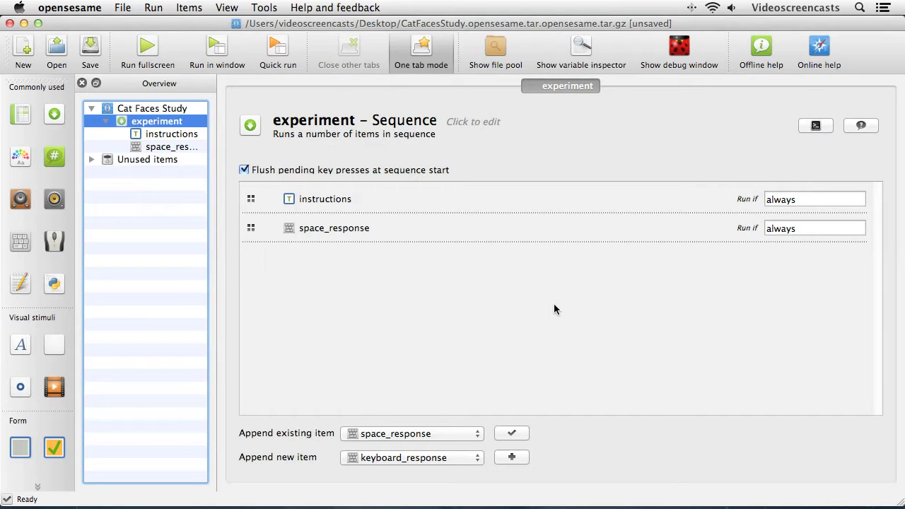
# - Append a new loop named experimentloop to the experiment sequence, with a new sequence named trialsequence as the item it runs
pyautogui.click(456, 460)
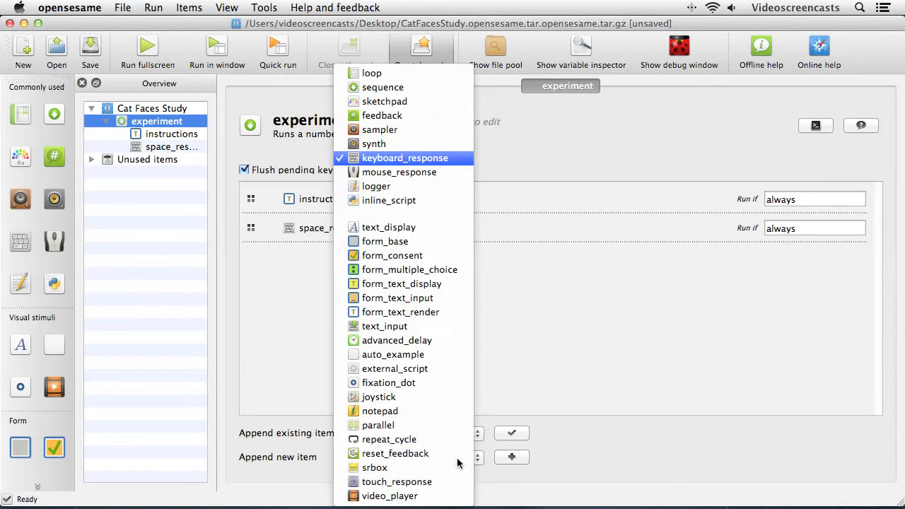
pyautogui.click(416, 75)
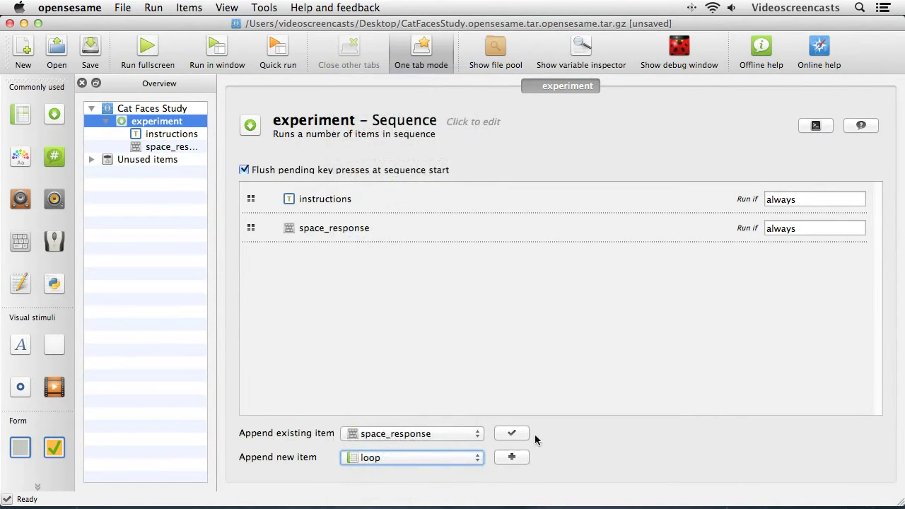
pyautogui.click(511, 457)
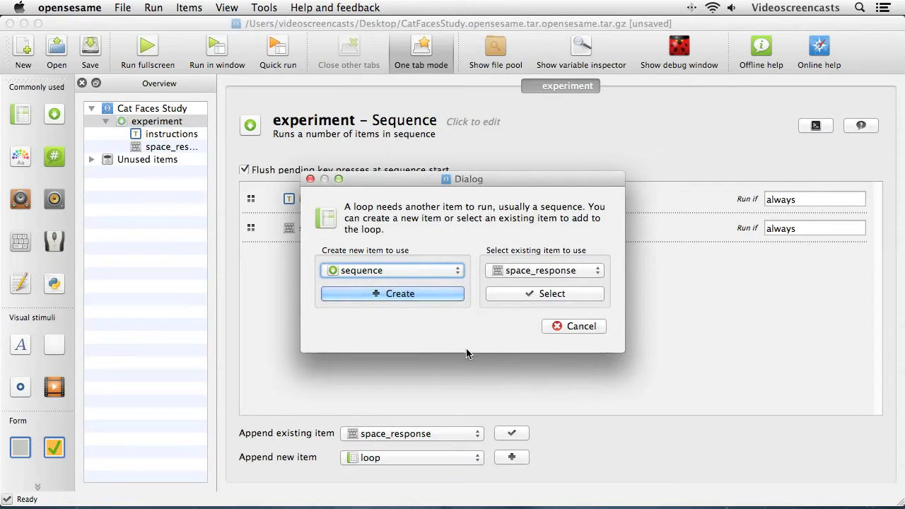
pyautogui.click(392, 294)
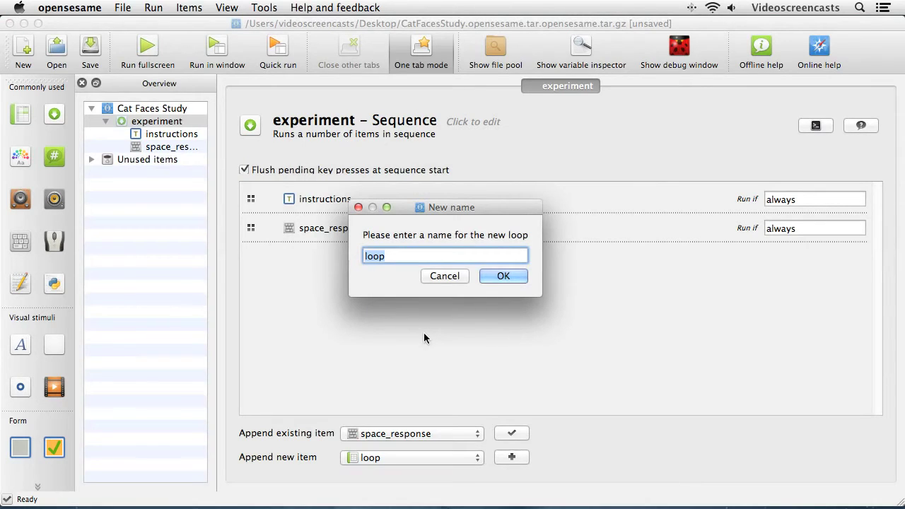
pyautogui.write('experimentloop')
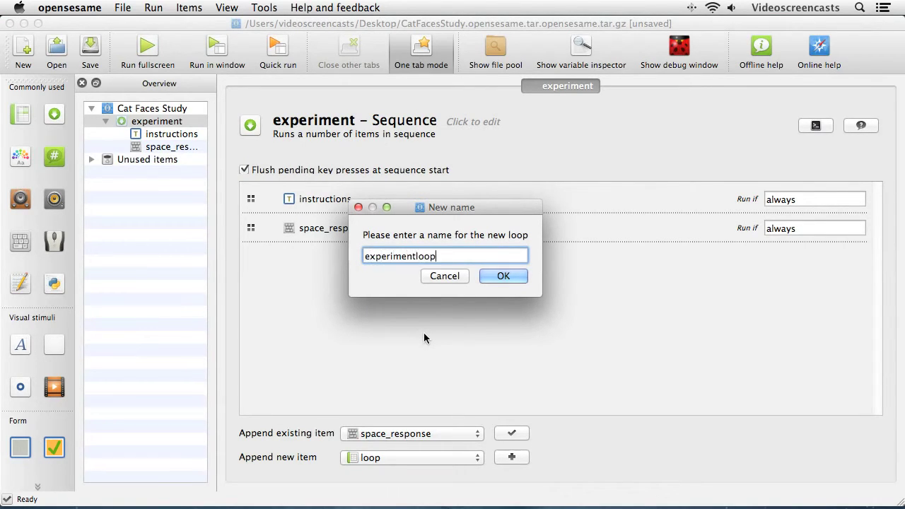
pyautogui.press('Return')
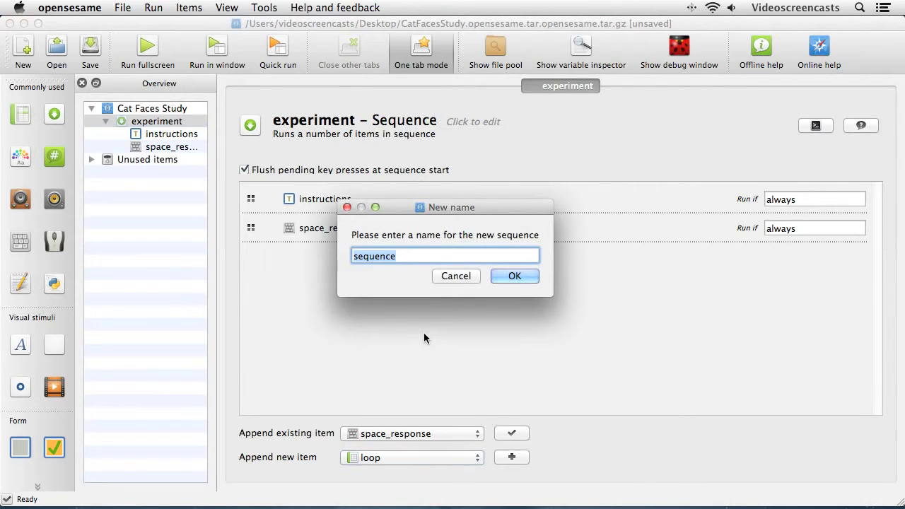
pyautogui.write('t')
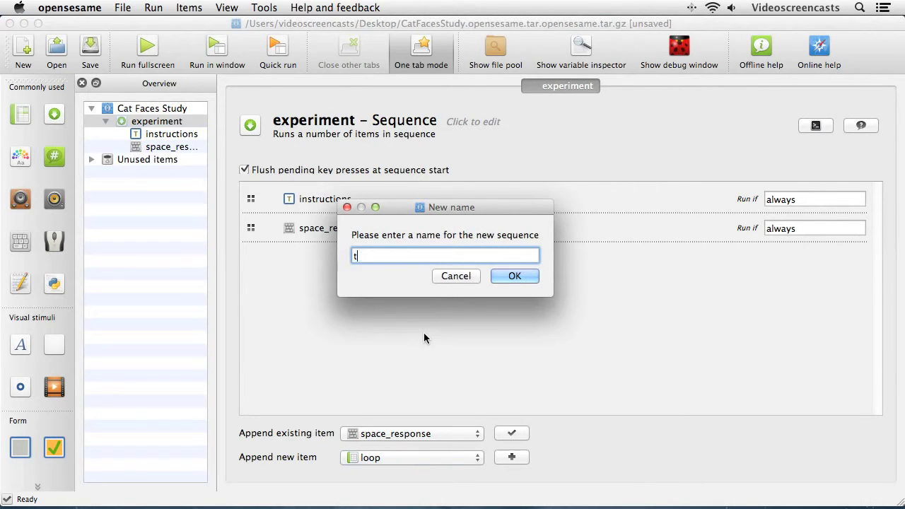
pyautogui.write('rialsequence')
pyautogui.press('Return')
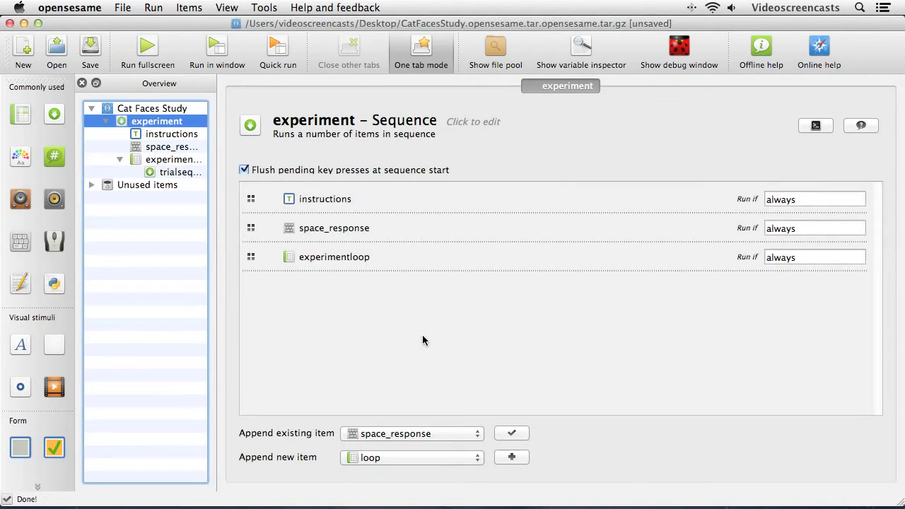
# - Append a new form_text_render item named goodbye after experimentloop, followed by the existing space_response item
pyautogui.click(120, 160)
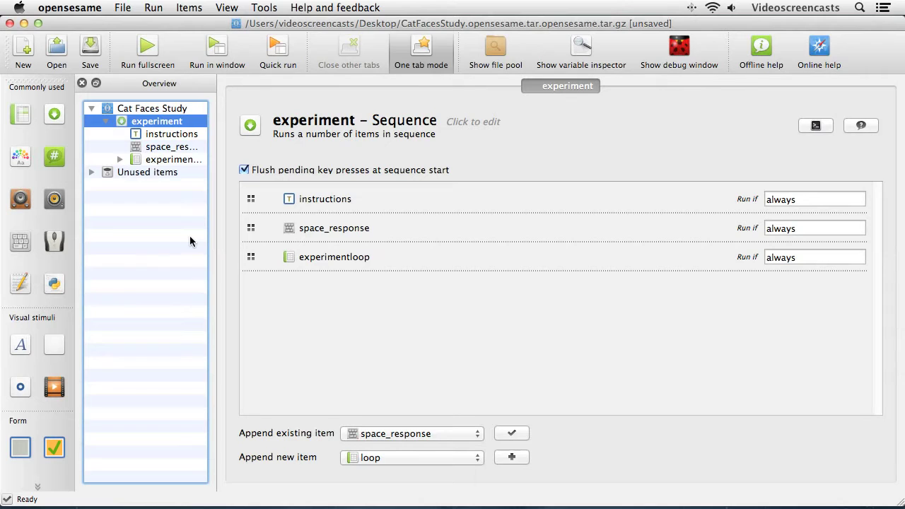
pyautogui.click(421, 459)
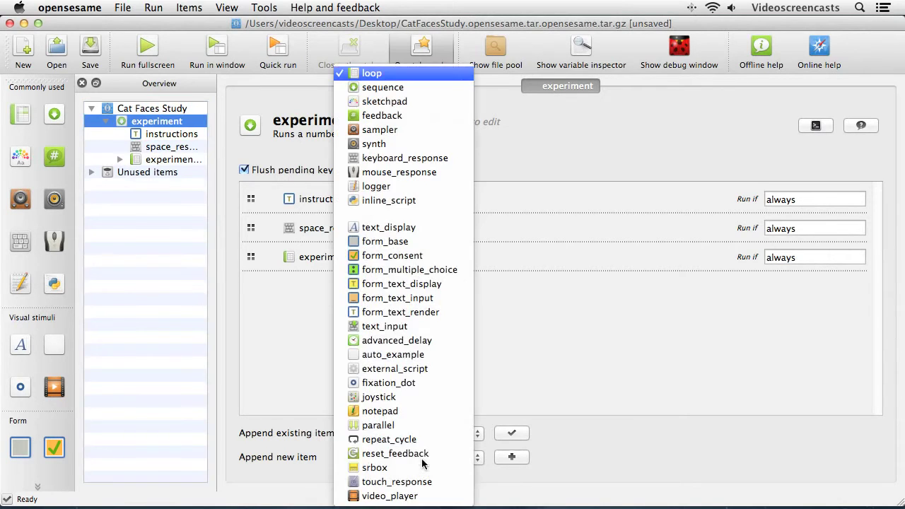
pyautogui.click(421, 313)
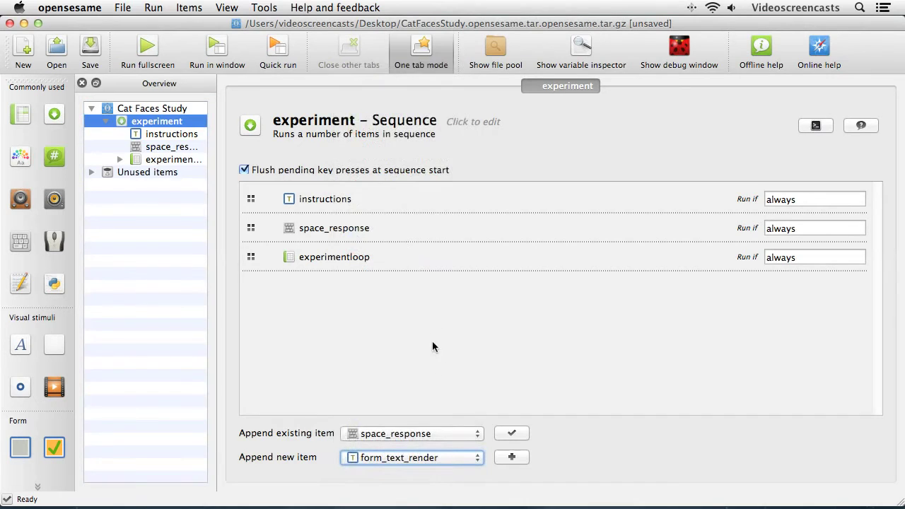
pyautogui.click(512, 456)
pyautogui.write('goodbye')
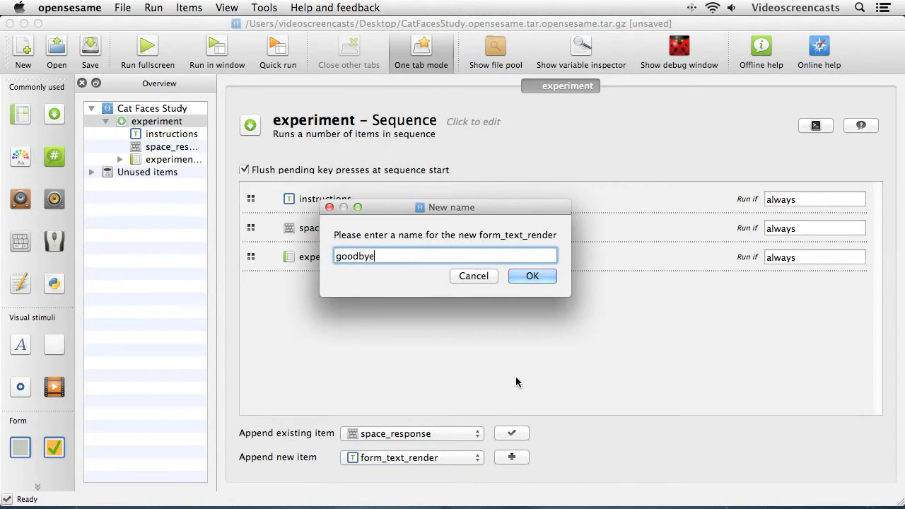
pyautogui.press('Return')
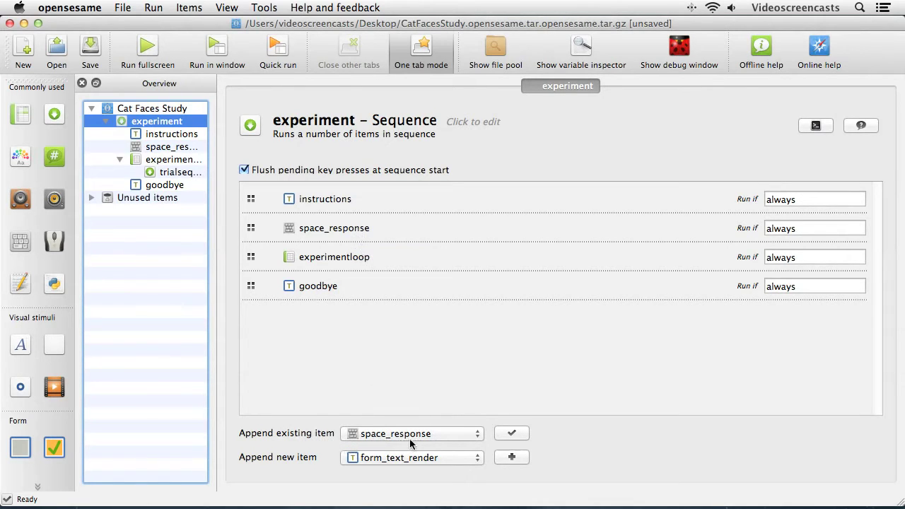
pyautogui.click(512, 435)
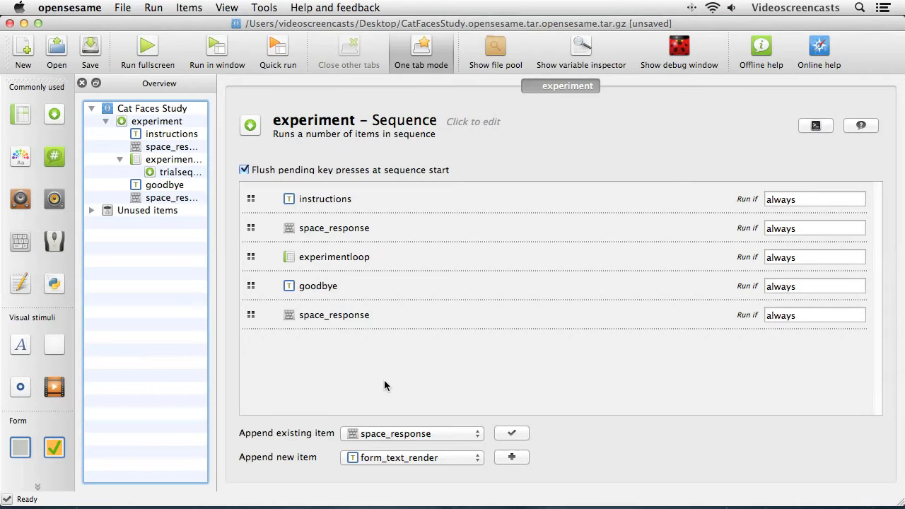
pyautogui.click(119, 159)
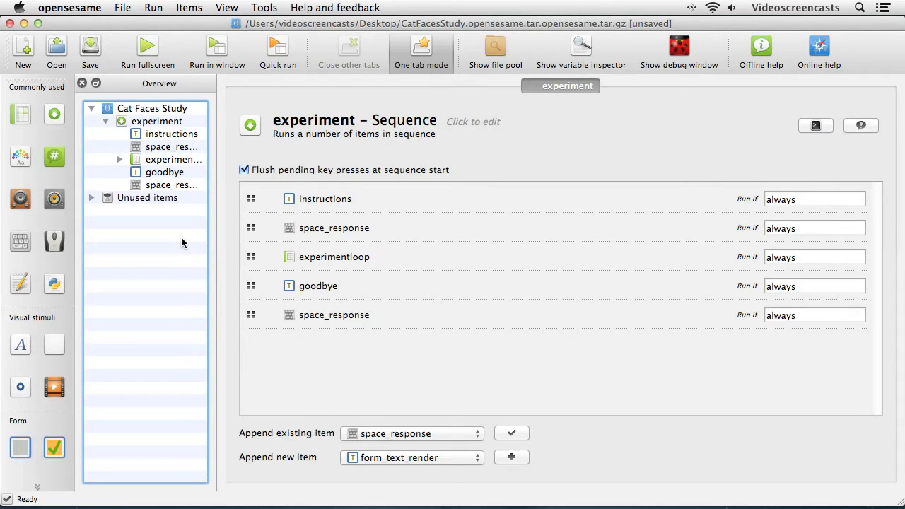
# - Replace the instructions message with a cat faces experiment welcome, the male (Z key) or female (M key) task, and a SPACEBAR prompt to begin
pyautogui.click(161, 136)
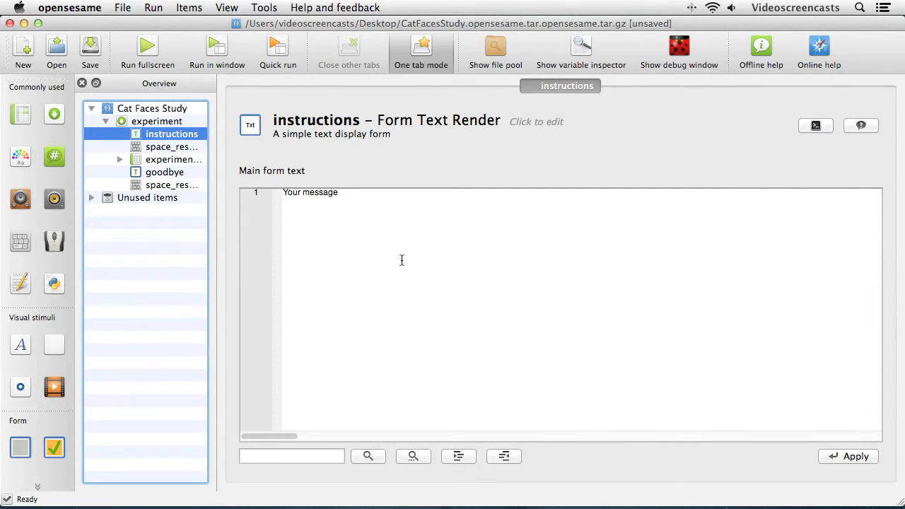
pyautogui.click(344, 196)
pyautogui.moveTo(342, 196); pyautogui.dragTo(279, 193)
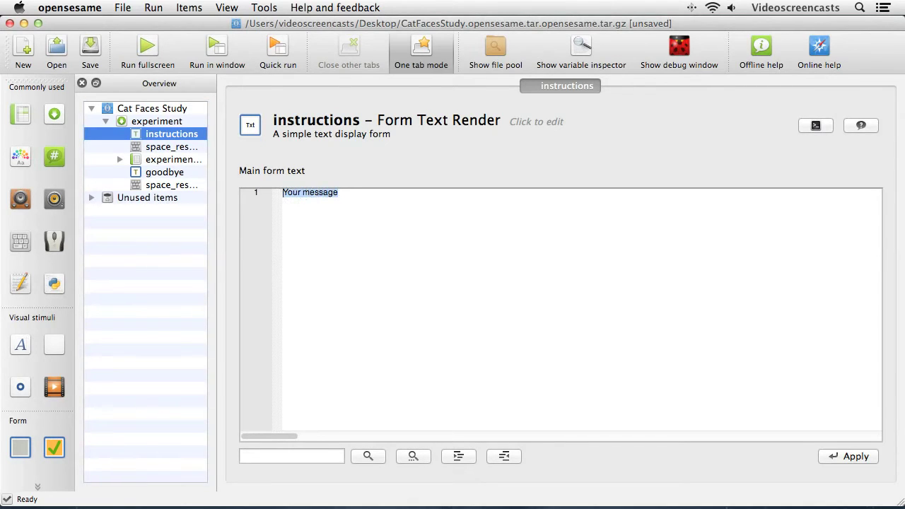
pyautogui.write('Welcome to the cat faces experiment!  You will see a series of cat faces presented on the screen. Your task is to indicate whether you think the cat is male or female.  If you think the cat is male, press the Z key.  If you think the cat is female, press the M key.  Press the SPACEBAR when you are ready to begin.')
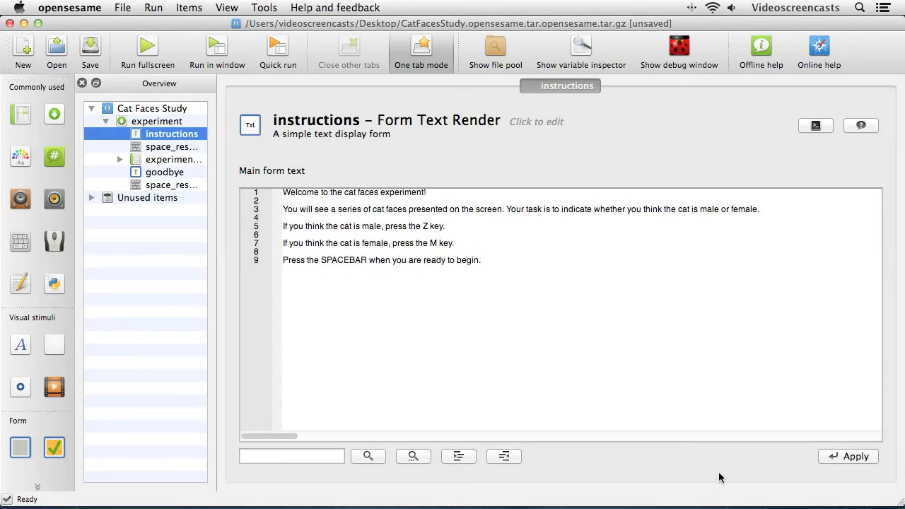
# - Replace the goodbye message with "Thank you for taking part in the this study!" and, after a blank line, "If you have any questions, please ask the experimenter."
pyautogui.click(176, 177)
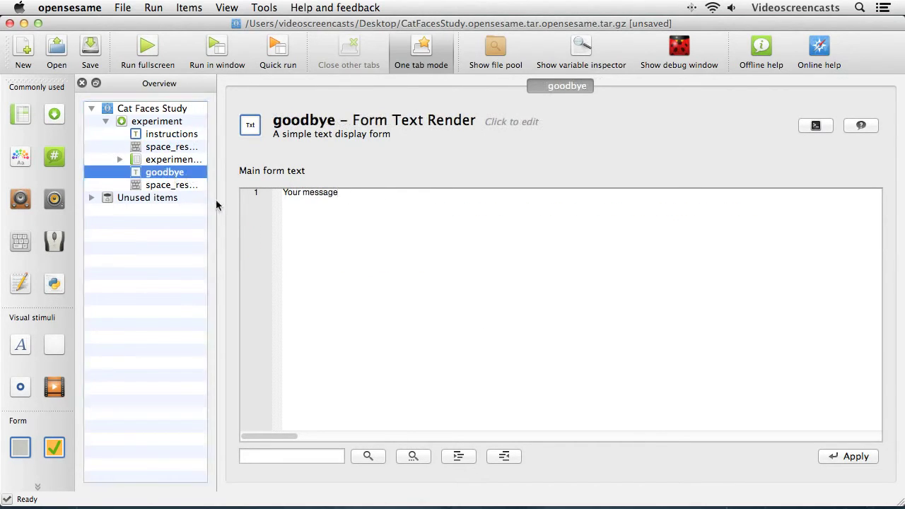
pyautogui.moveTo(353, 191); pyautogui.dragTo(232, 190)
pyautogui.write('Th')
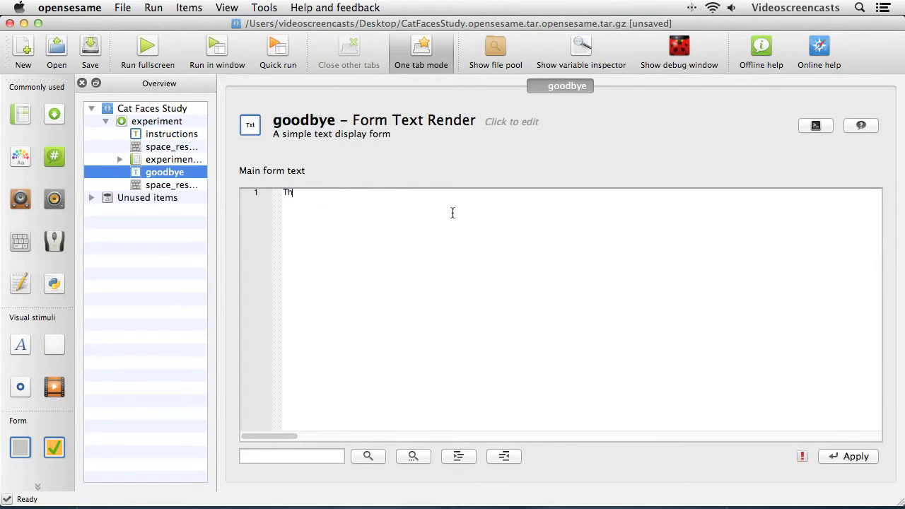
pyautogui.write('ank you for taking part in the this study!')
pyautogui.press('Return')
pyautogui.press('Return')
pyautogui.write('If you have any questions, please ask the experimenter')
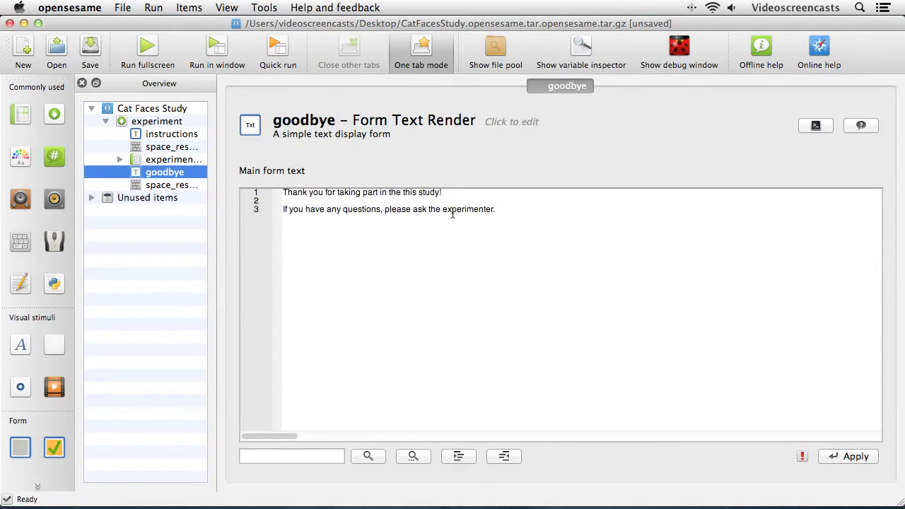
pyautogui.write('.')
pyautogui.click(847, 457)
# - Set the allowed responses of the space_response item after the instructions to SPACE
pyautogui.click(169, 148)
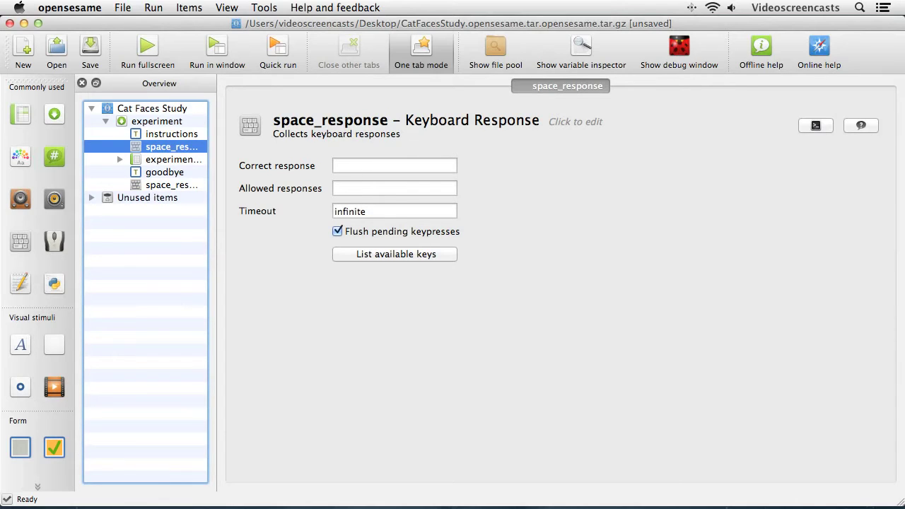
pyautogui.click(338, 187)
pyautogui.write('SPACE')
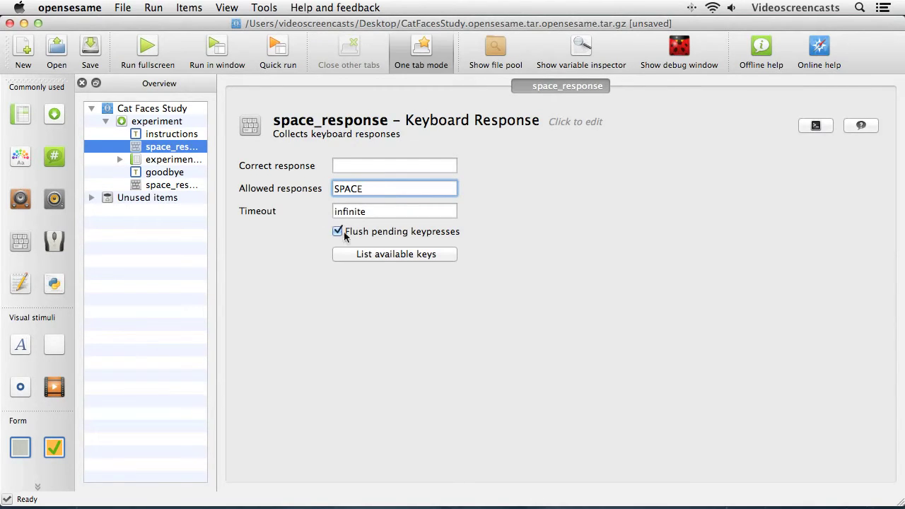
# - Review the list of valid key names for the space_response item, close it, and check the item's timeout setting
pyautogui.click(383, 255)
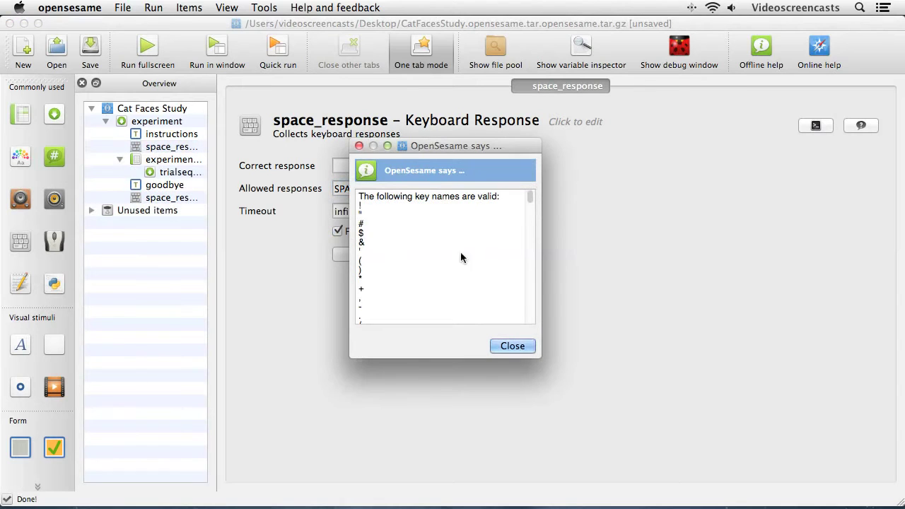
pyautogui.moveTo(535, 198); pyautogui.dragTo(532, 239)
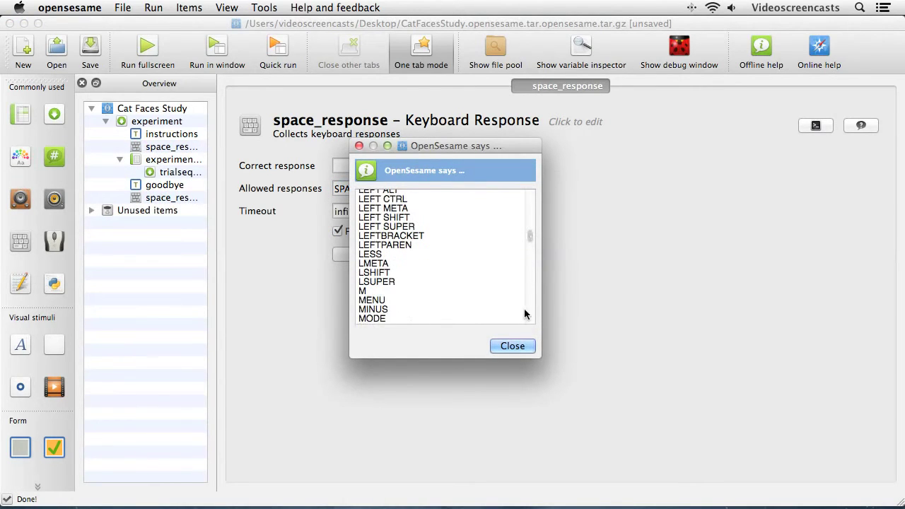
pyautogui.click(510, 347)
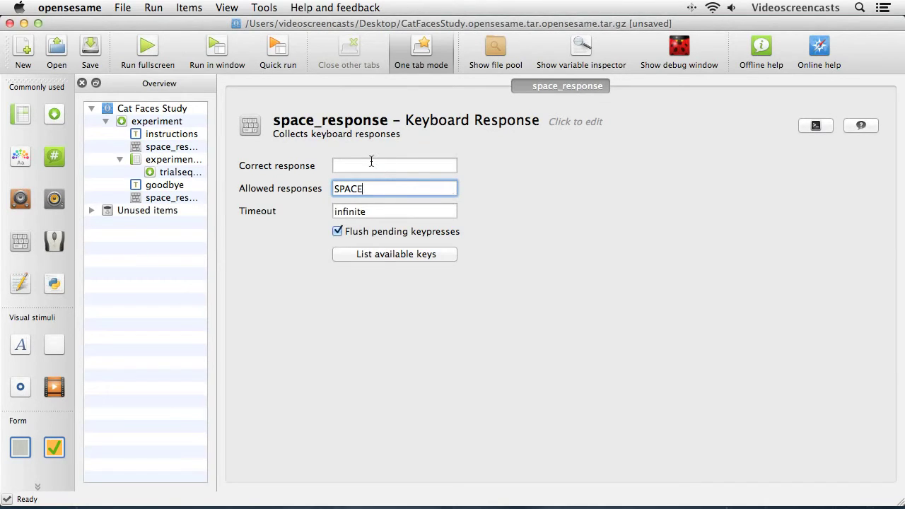
pyautogui.click(387, 211)
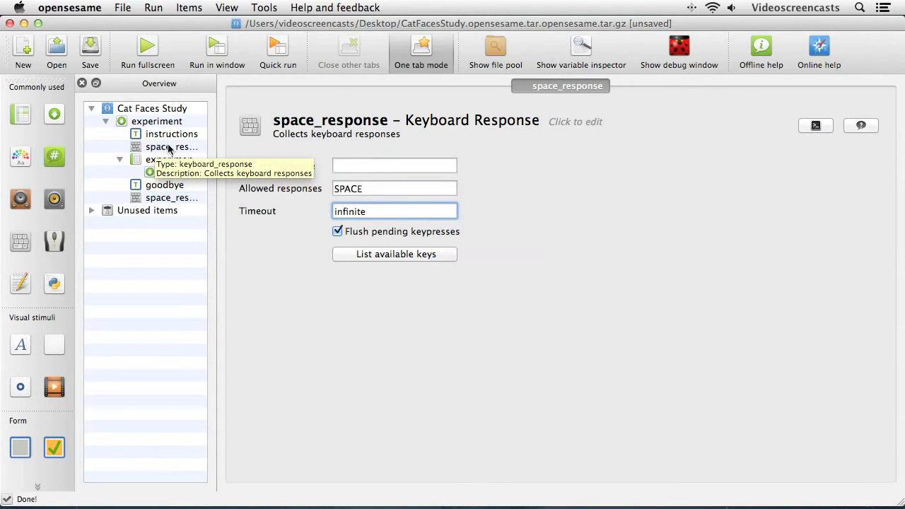
# - Compare the keyboard response settings of the two space_response items, after the instructions and after goodbye
pyautogui.click(162, 200)
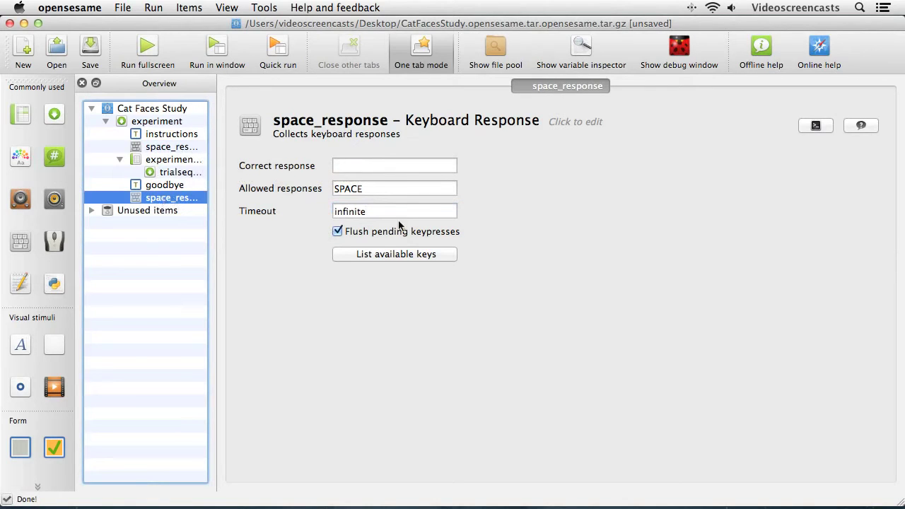
pyautogui.click(173, 149)
pyautogui.click(171, 198)
pyautogui.click(170, 150)
pyautogui.click(168, 199)
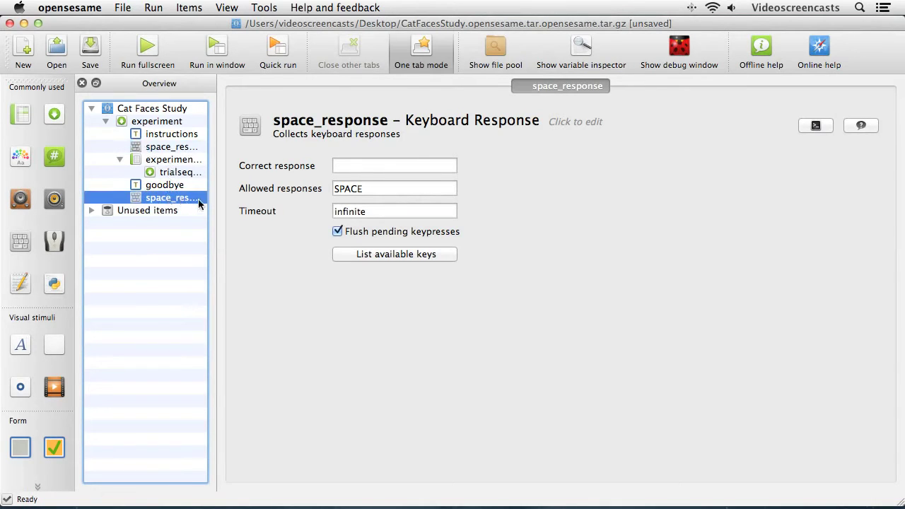
# - Set the allowed response to a in the space_response after goodbye, and restore it to SPACE through the one after the instructions
pyautogui.doubleClick(390, 190)
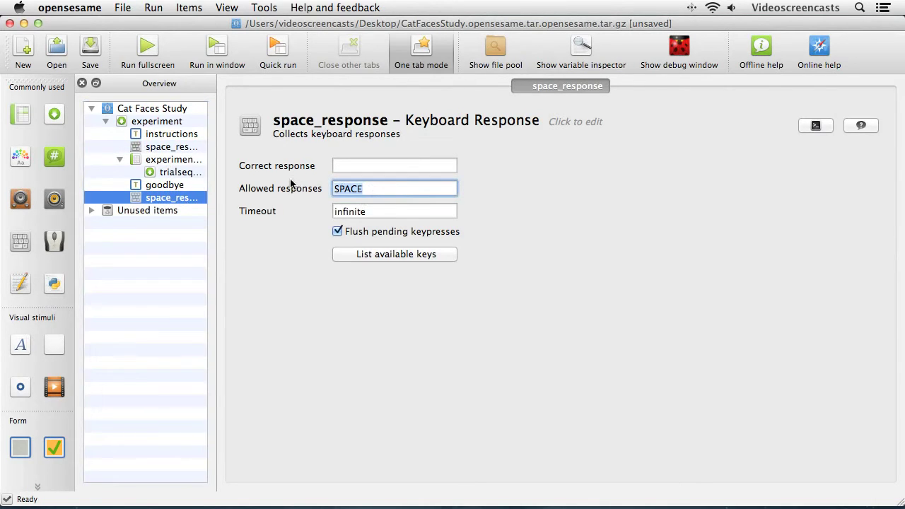
pyautogui.write('a')
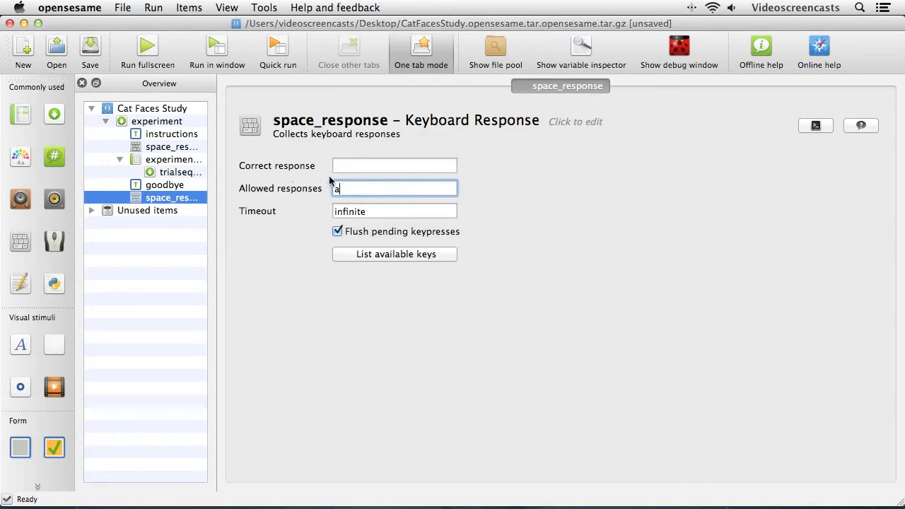
pyautogui.press('Return')
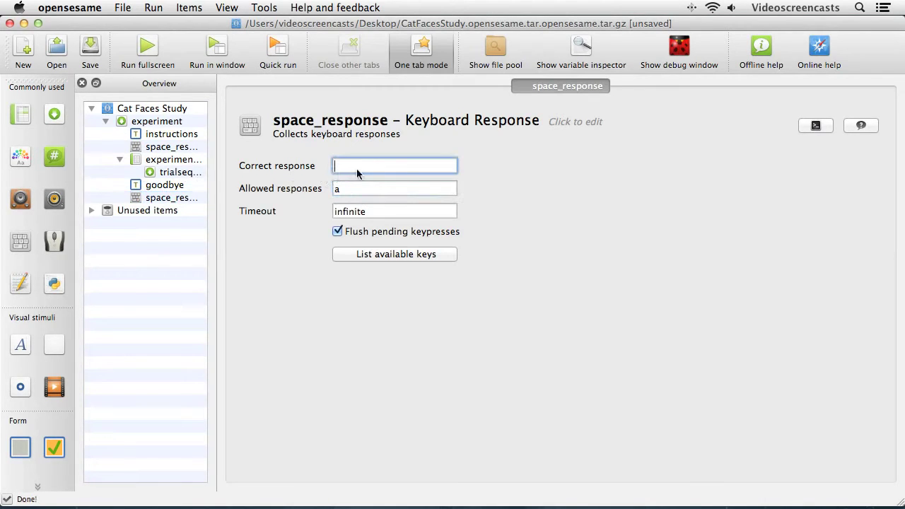
pyautogui.click(165, 148)
pyautogui.click(347, 192)
pyautogui.write('SPACE')
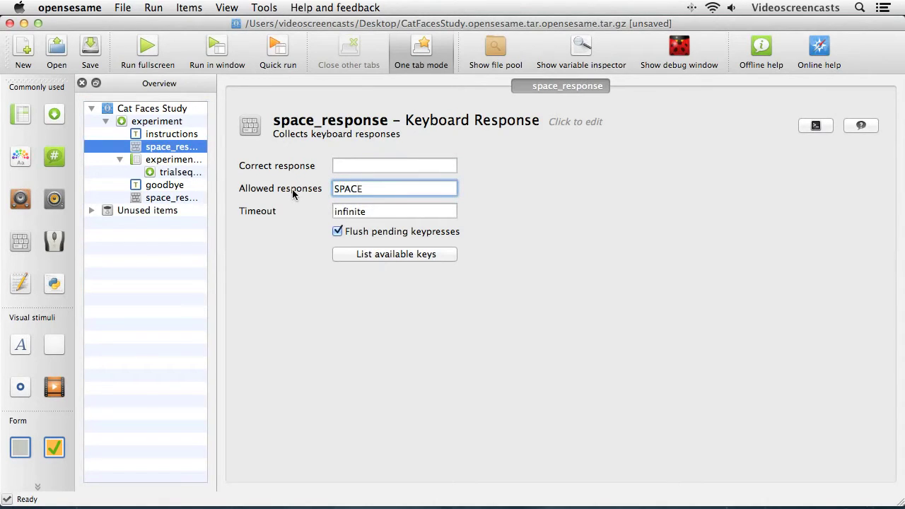
pyautogui.click(346, 167)
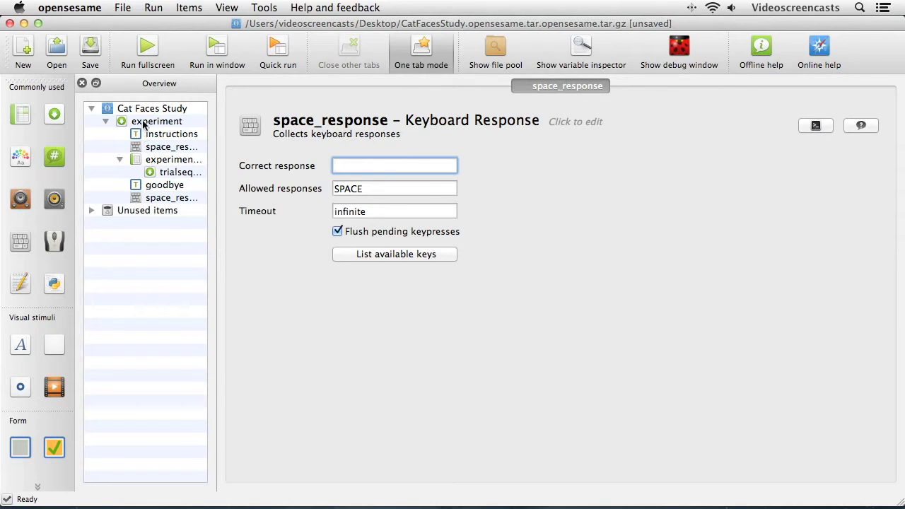
# - Run the experiment fullscreen as subject 0 through to its end, and decline copying the logfile to the file pool
pyautogui.click(147, 47)
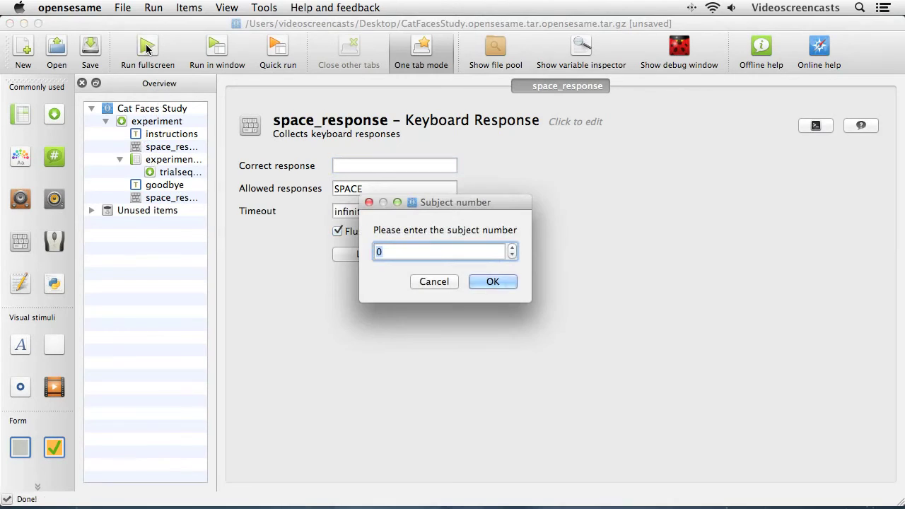
pyautogui.click(481, 283)
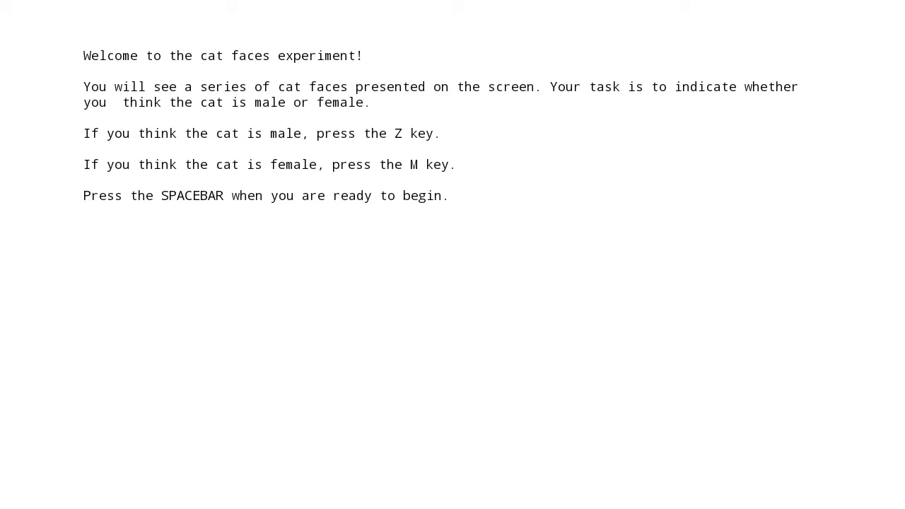
pyautogui.press('space')
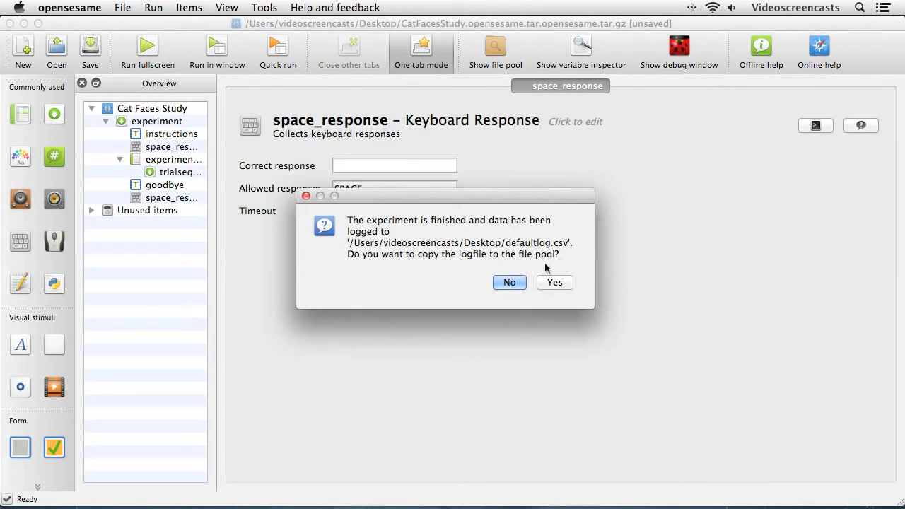
pyautogui.click(509, 283)
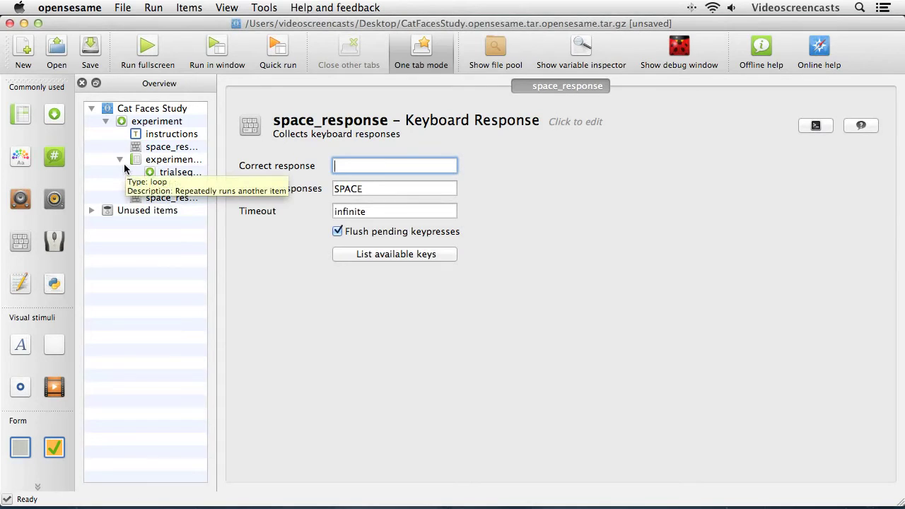
# - Start another fullscreen run of the experiment, abort it at the instructions screen, and dismiss the message
pyautogui.click(147, 50)
pyautogui.click(484, 281)
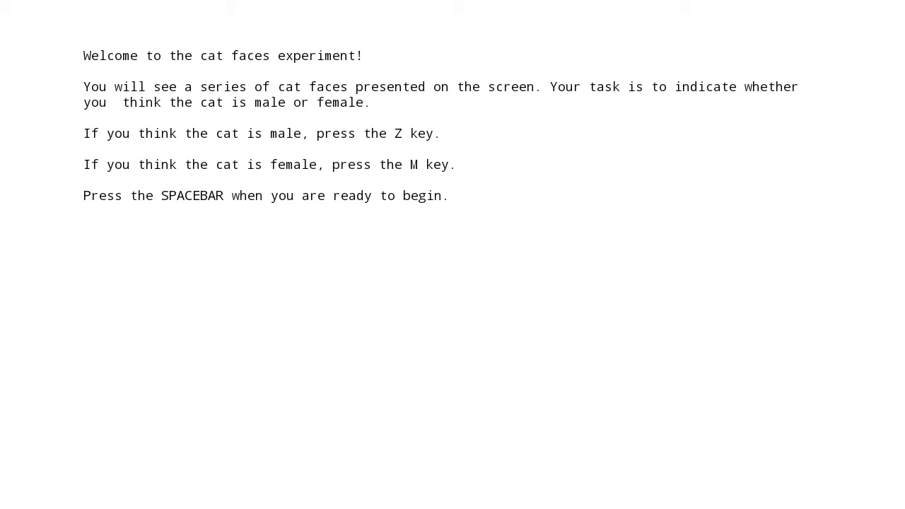
pyautogui.press('Escape')
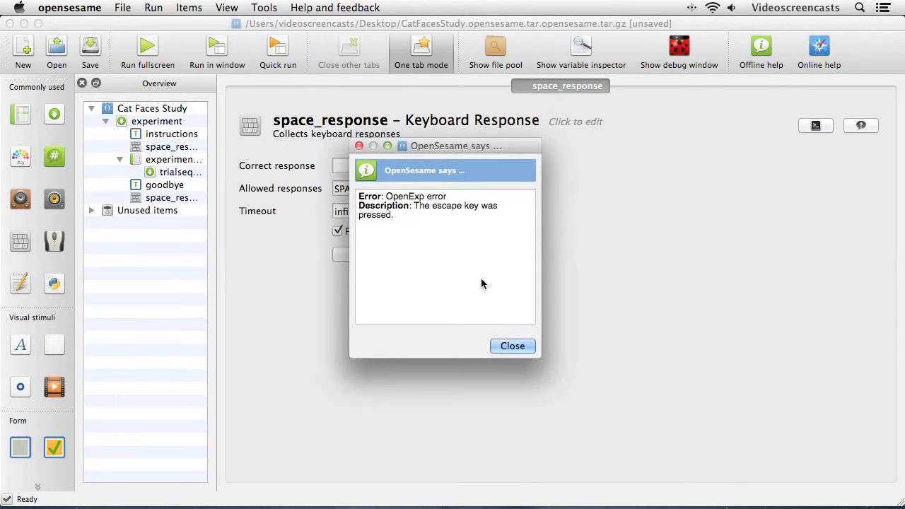
pyautogui.click(512, 345)
# - Make the welcome line of the instructions bold at size 24 by wrapping it in <span size="24"><b> and </b></span> tags
pyautogui.click(176, 137)
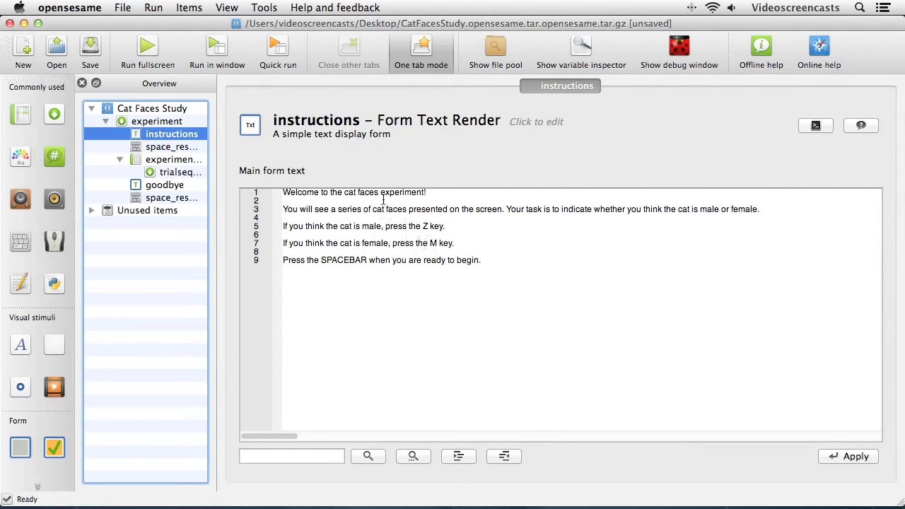
pyautogui.click(286, 198)
pyautogui.write('<span ')
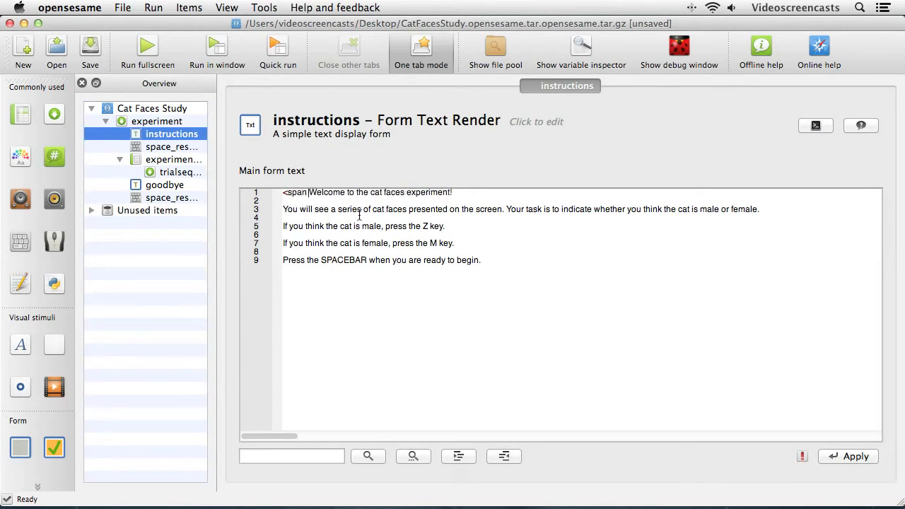
pyautogui.write('size="2')
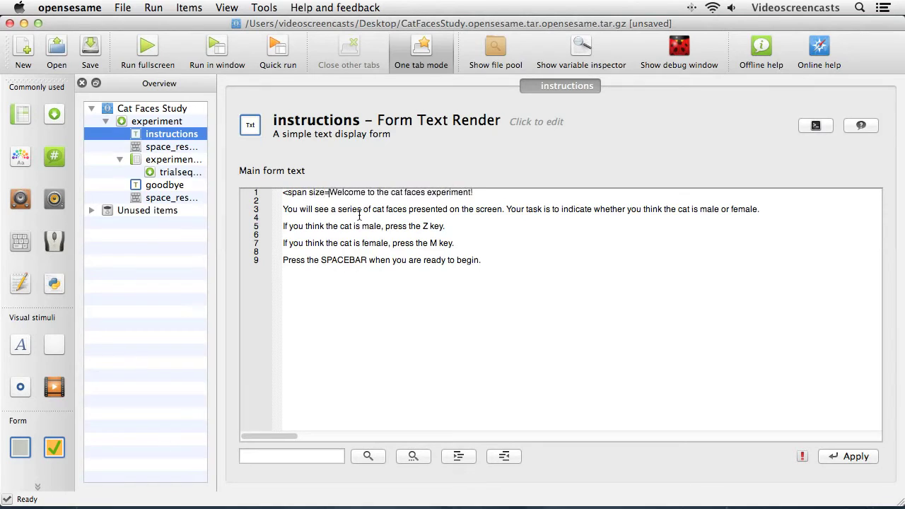
pyautogui.write('4"><')
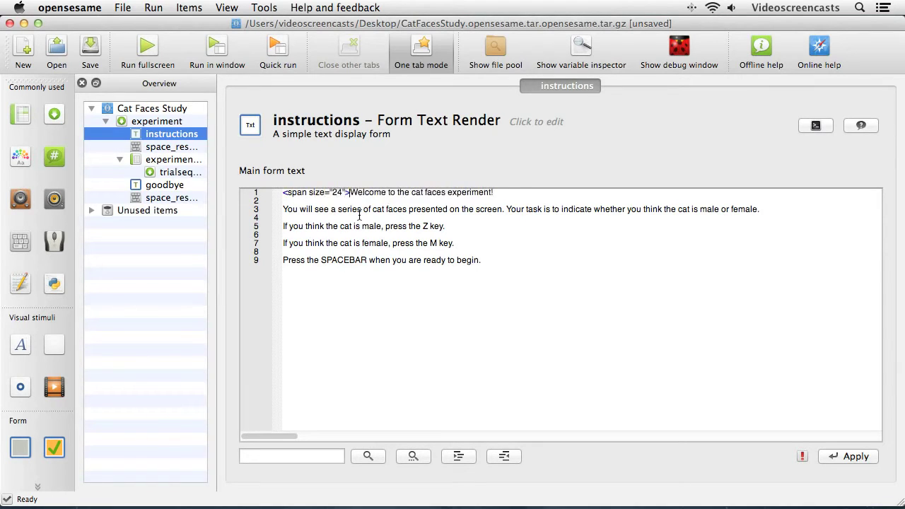
pyautogui.write('b>')
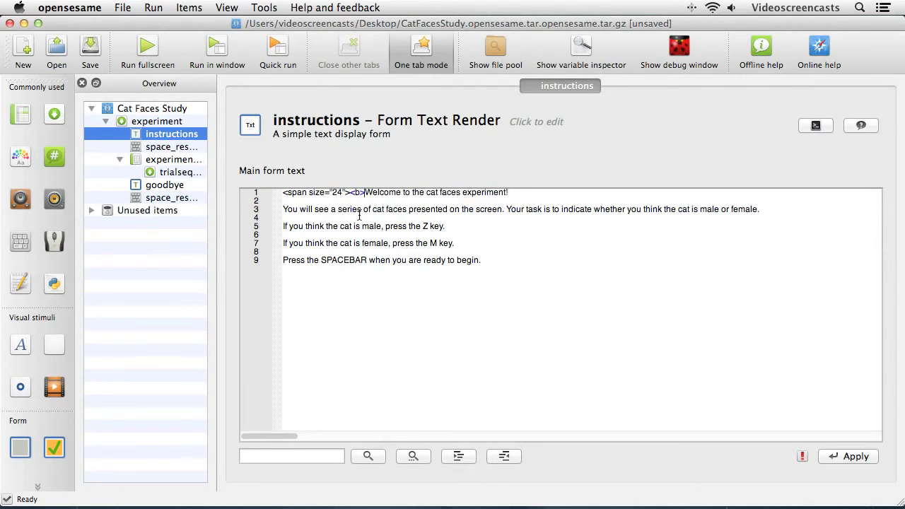
pyautogui.click(529, 190)
pyautogui.write('</b></span>')
pyautogui.click(504, 237)
# - Center the instructions text by setting the label widget's center option to "yes" in the item's script, and apply the change
pyautogui.click(814, 127)
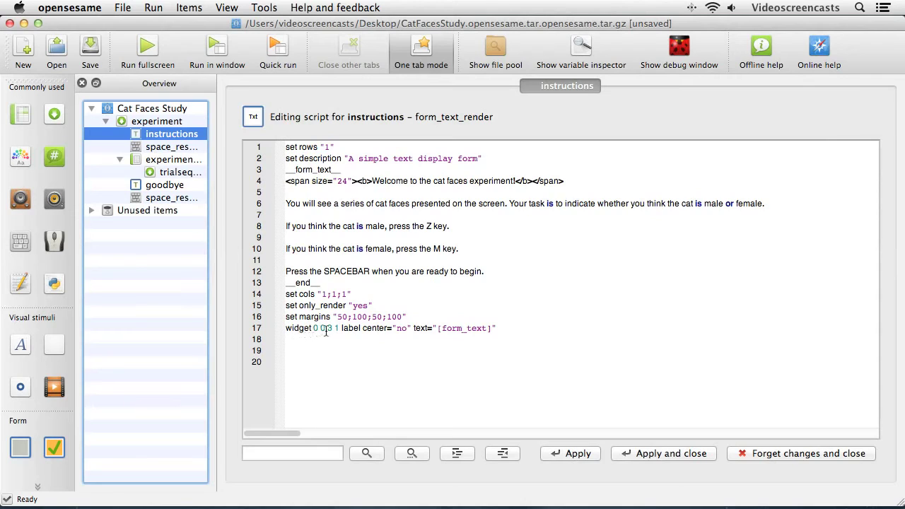
pyautogui.doubleClick(405, 328)
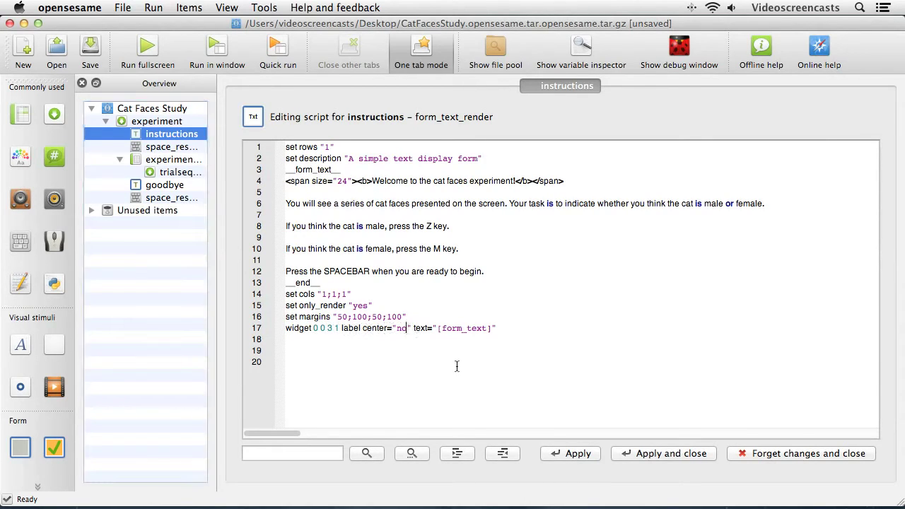
pyautogui.write('yes')
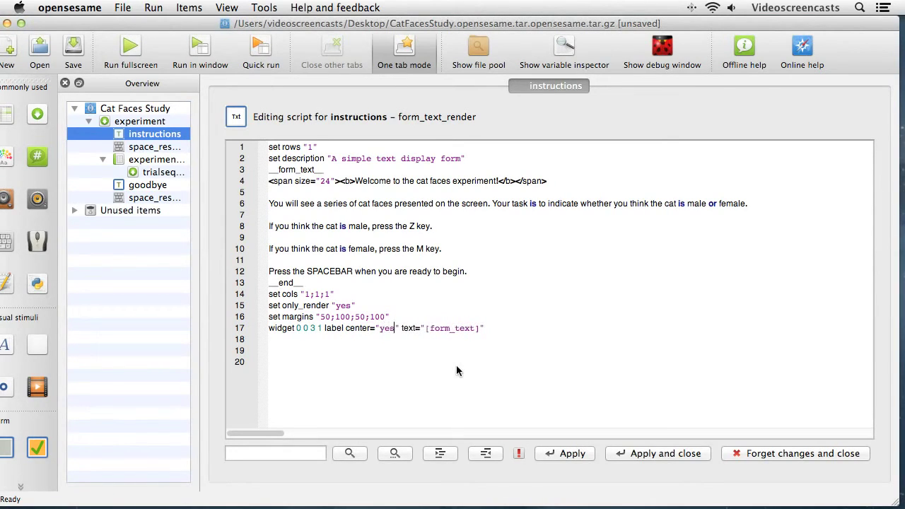
pyautogui.click(640, 453)
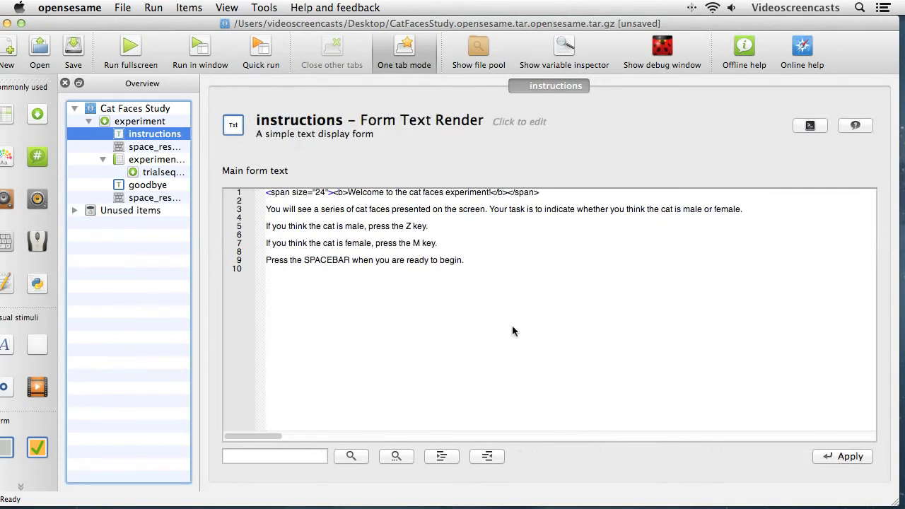
# - Test the centered instructions in a fullscreen run as subject 0 with the default logfile location, and decline copying the logfile to the file pool
pyautogui.click(130, 44)
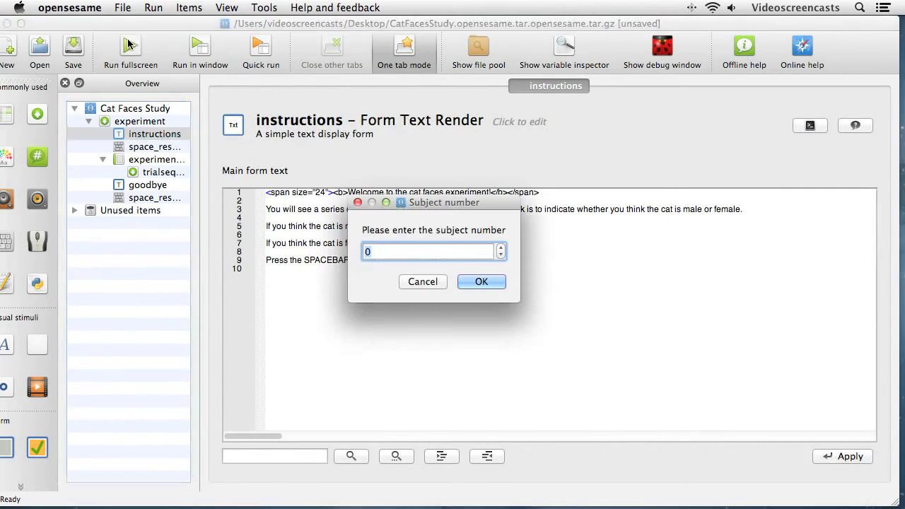
pyautogui.click(481, 281)
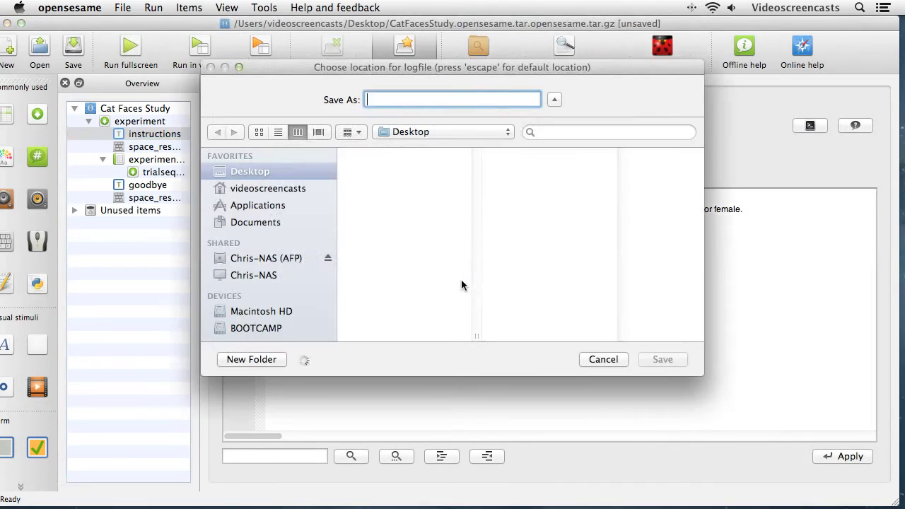
pyautogui.click(609, 362)
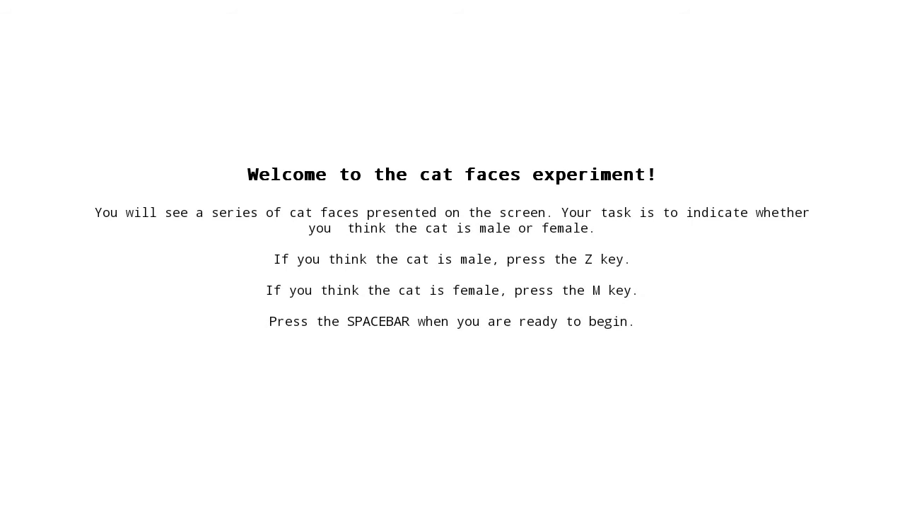
pyautogui.press('space')
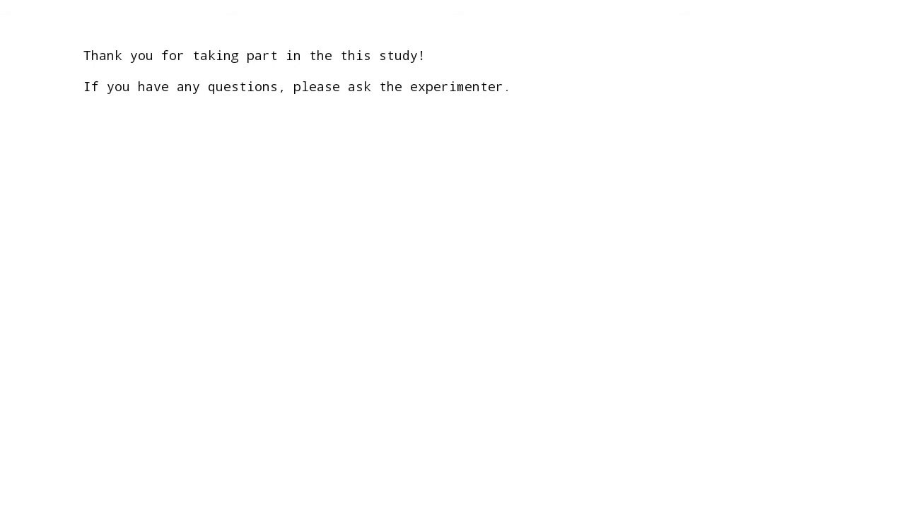
pyautogui.press('space')
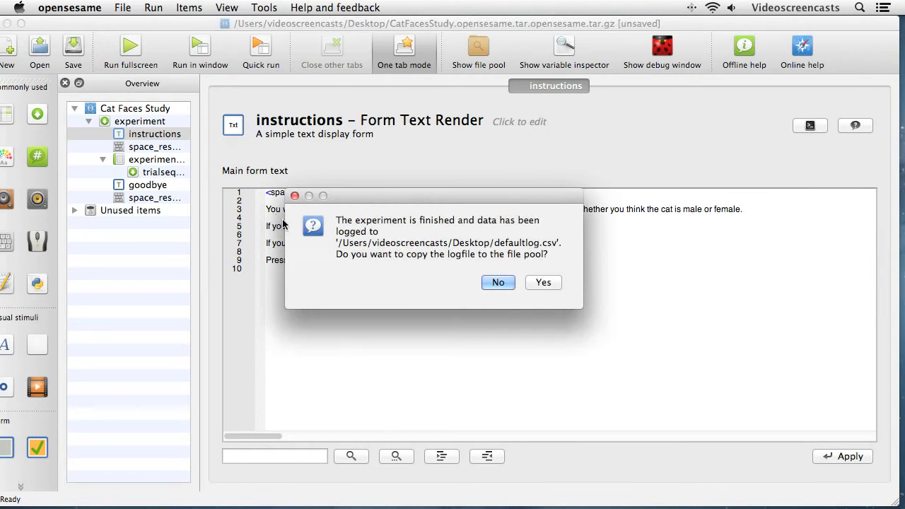
pyautogui.click(487, 283)
# - Center the goodbye text by setting the label widget's center option to "yes" in the item's script, and apply the change
pyautogui.click(163, 186)
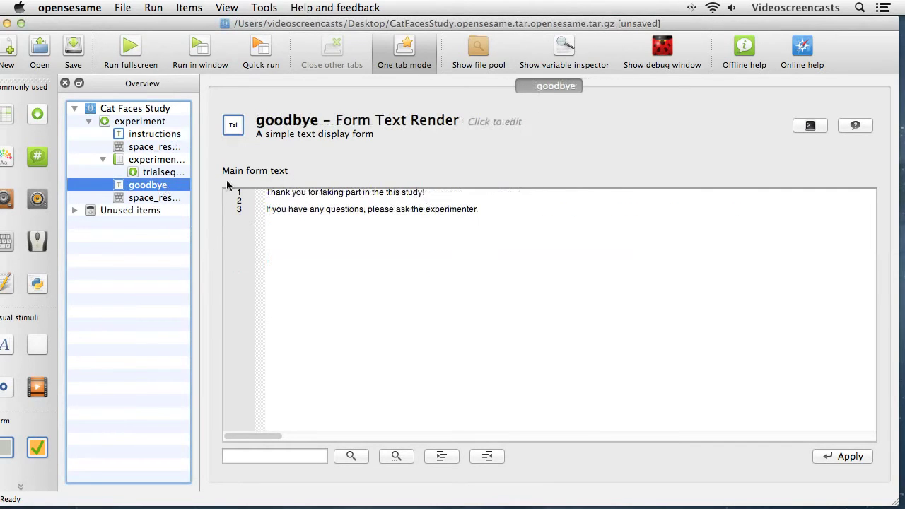
pyautogui.click(810, 125)
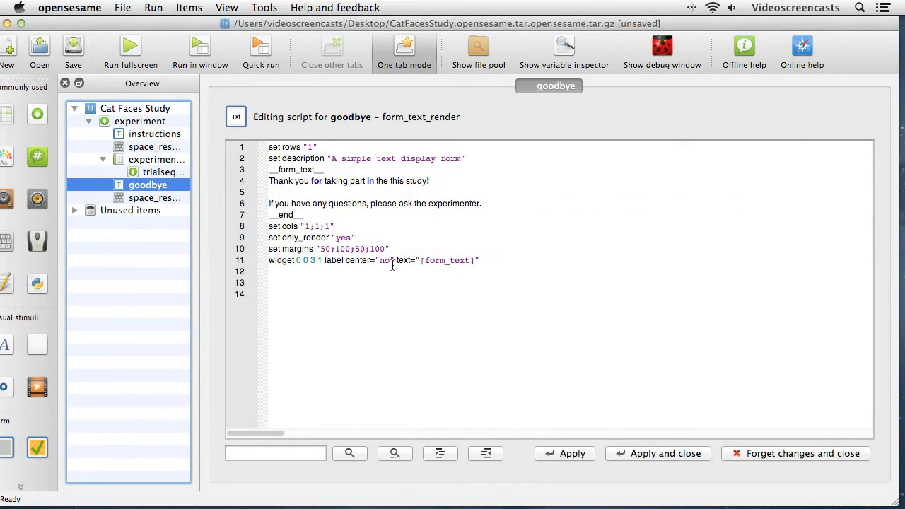
pyautogui.press('BackSpace')
pyautogui.press('BackSpace')
pyautogui.write('yes')
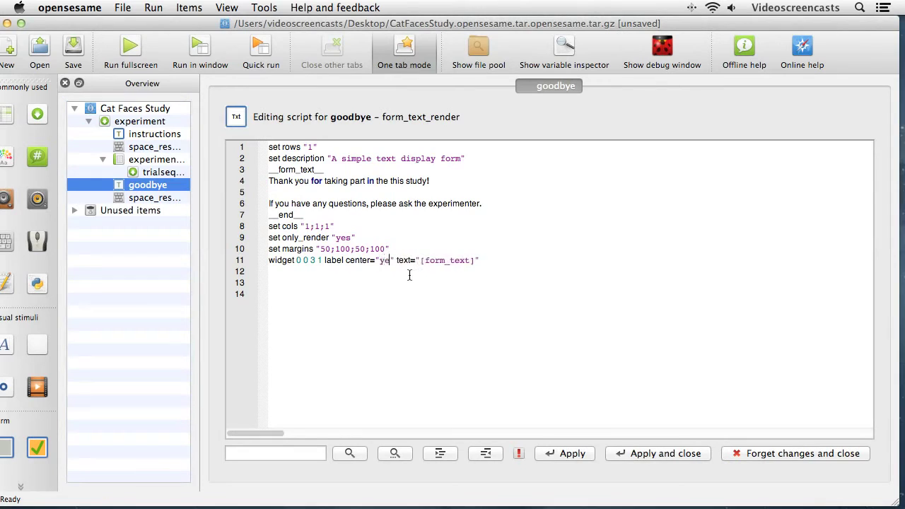
pyautogui.click(701, 454)
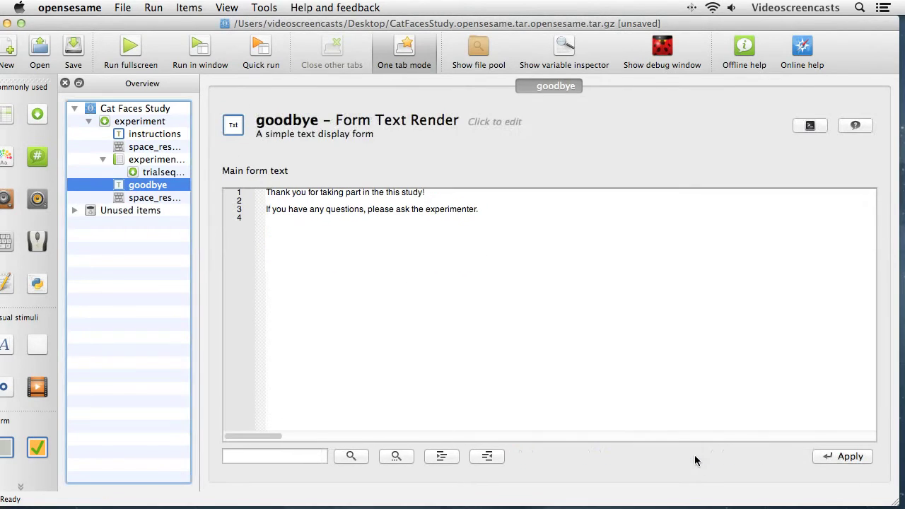
# - Run the experiment fullscreen again as subject 0 to check the centered goodbye text, and decline copying the logfile
pyautogui.click(132, 47)
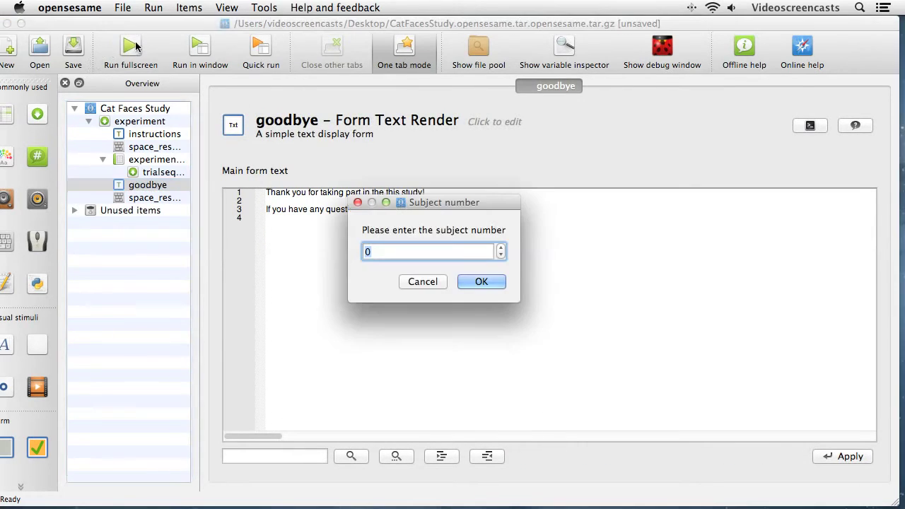
pyautogui.click(478, 281)
pyautogui.click(608, 360)
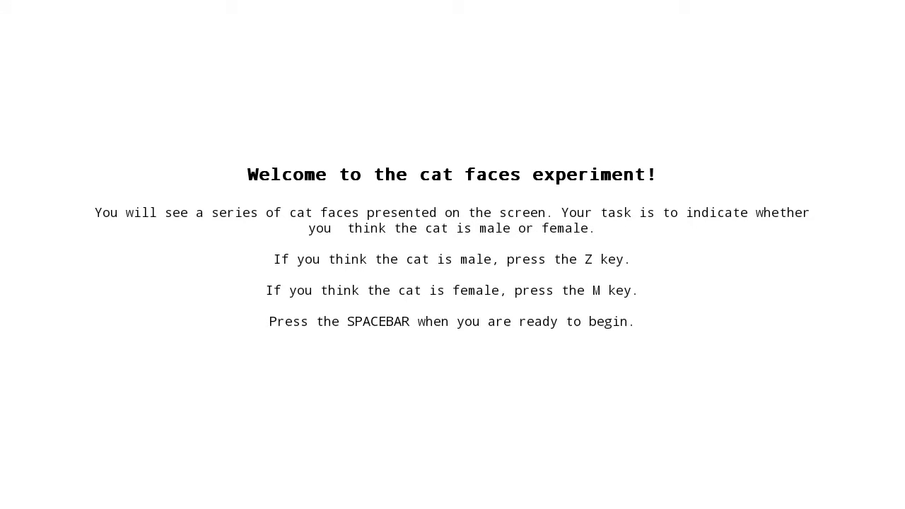
pyautogui.press('space')
pyautogui.press('space')
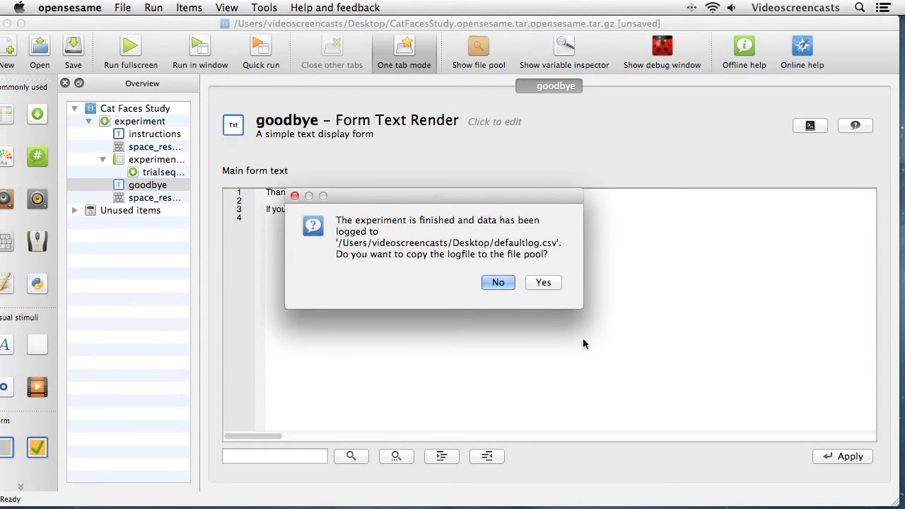
pyautogui.click(498, 282)
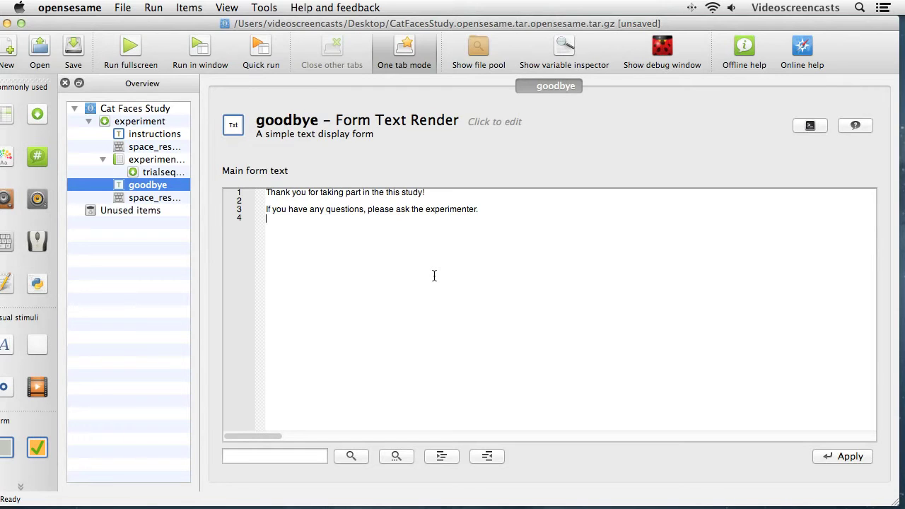
# - Append a new fixation_dot item to trialsequence, keeping the default name fixation_dot
pyautogui.click(157, 173)
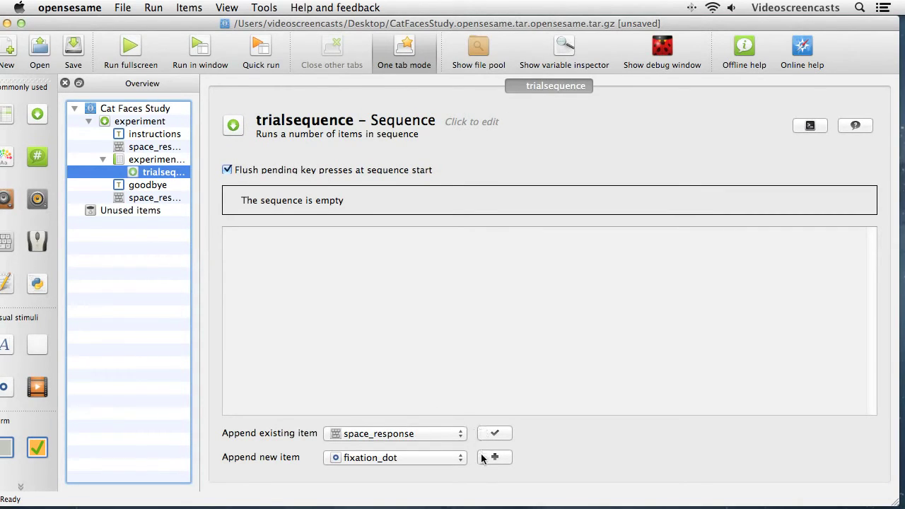
pyautogui.click(395, 458)
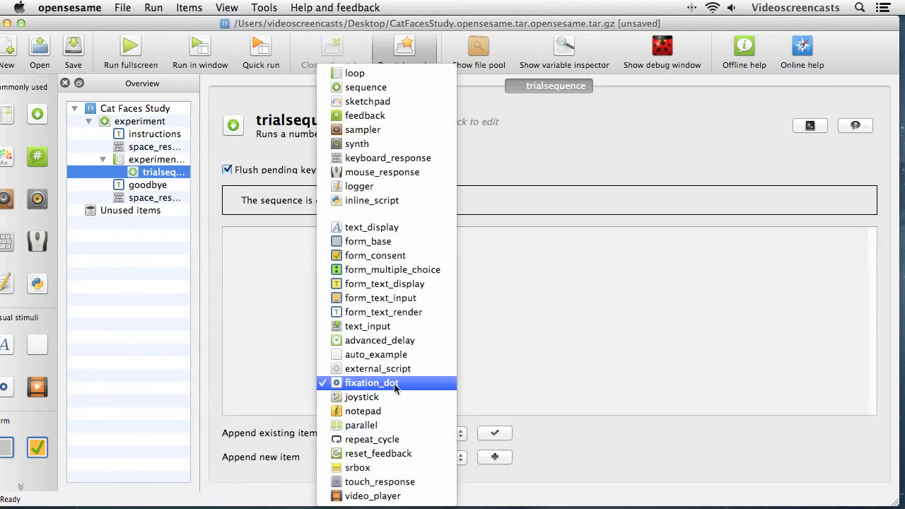
pyautogui.click(427, 385)
pyautogui.click(494, 457)
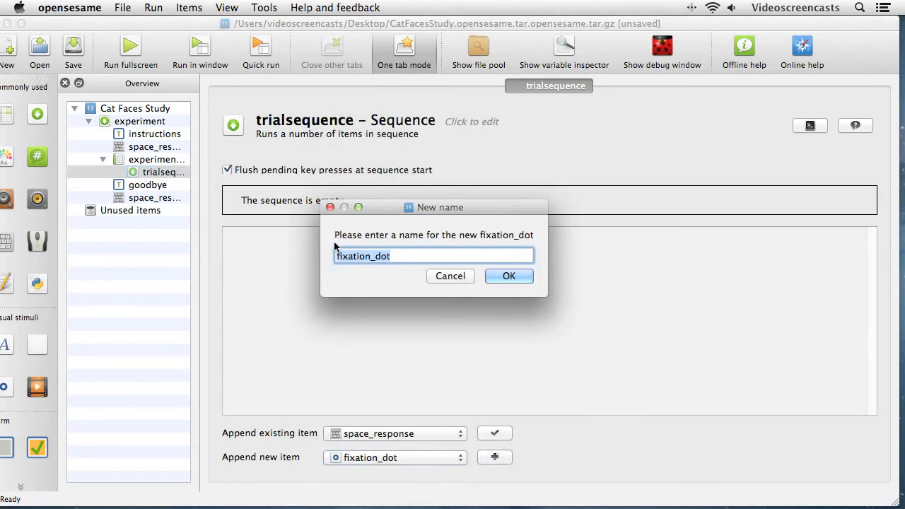
pyautogui.click(503, 276)
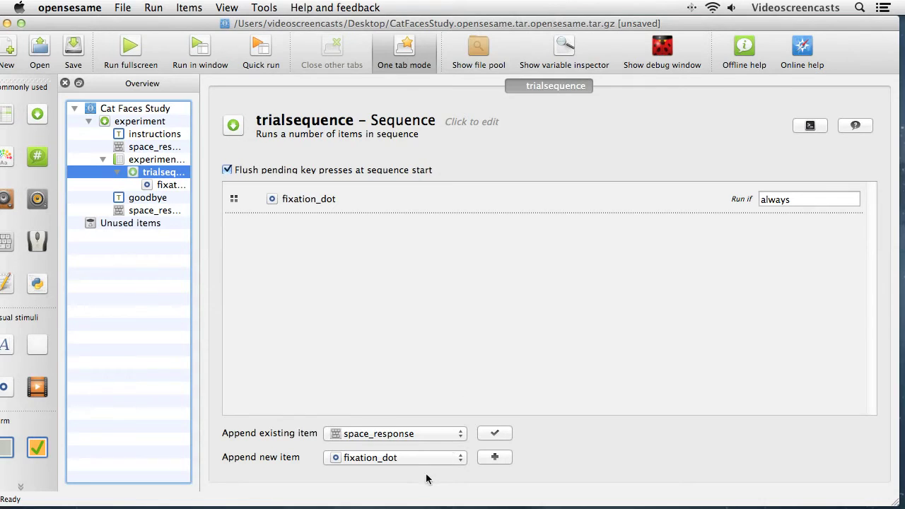
# - Append a new form_text_render item named "blank" to trialsequence
pyautogui.click(408, 460)
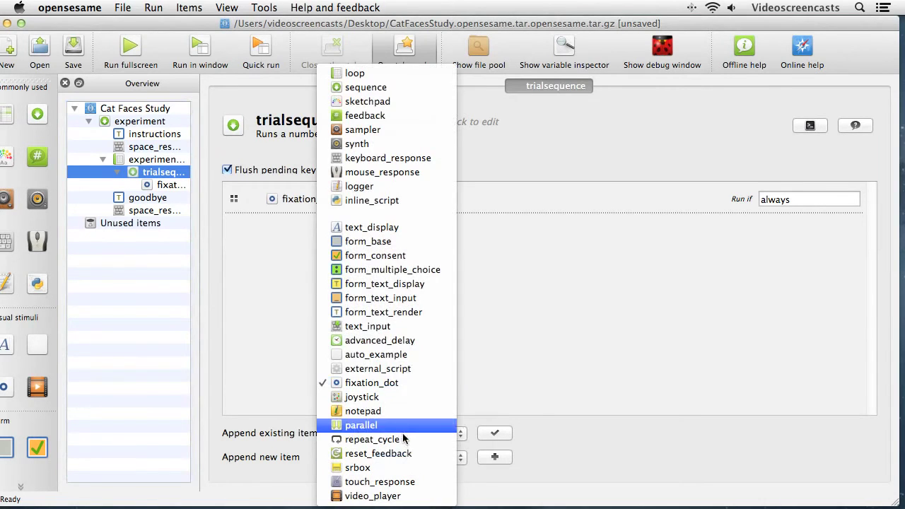
pyautogui.click(413, 313)
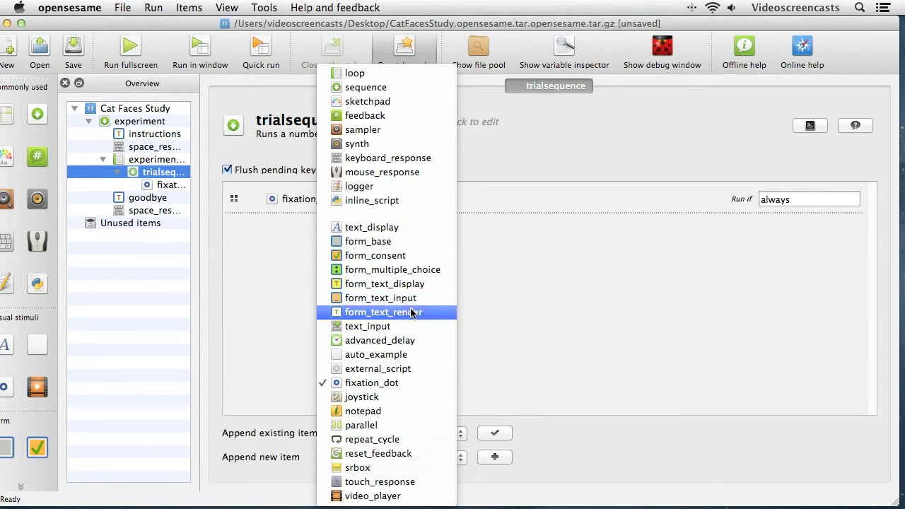
pyautogui.click(495, 456)
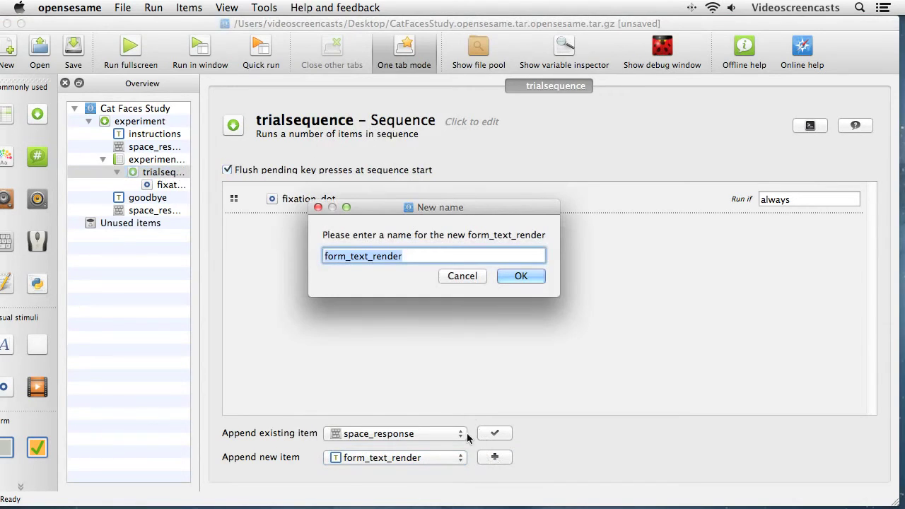
pyautogui.write('bla')
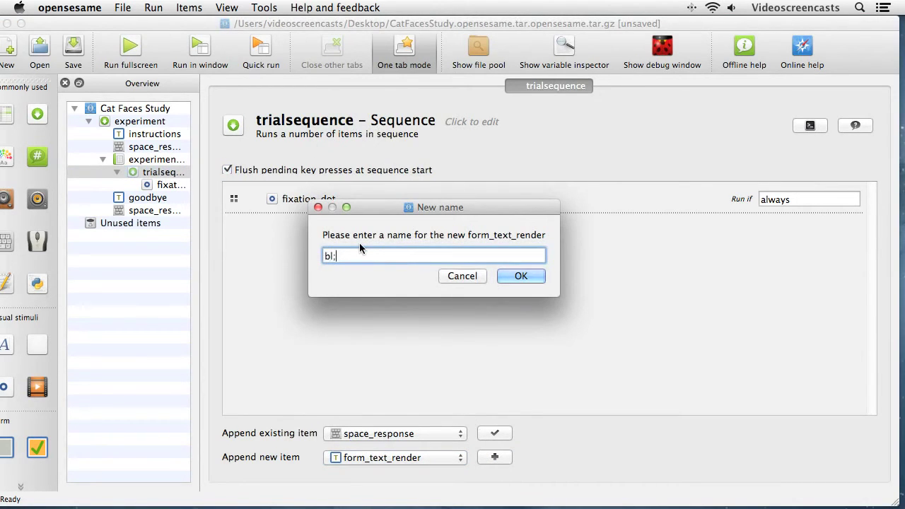
pyautogui.write('nk')
pyautogui.press('Return')
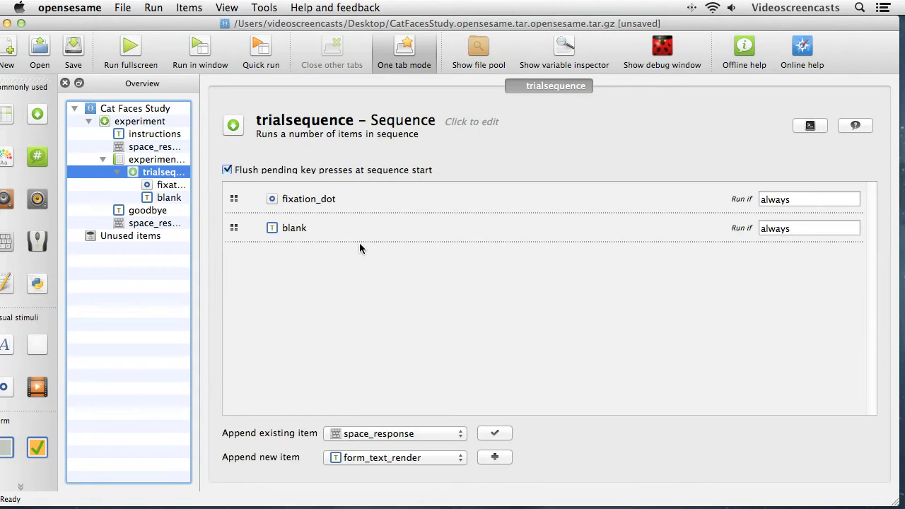
# - Append a new advanced_delay item named "delay500" to trialsequence
pyautogui.click(394, 458)
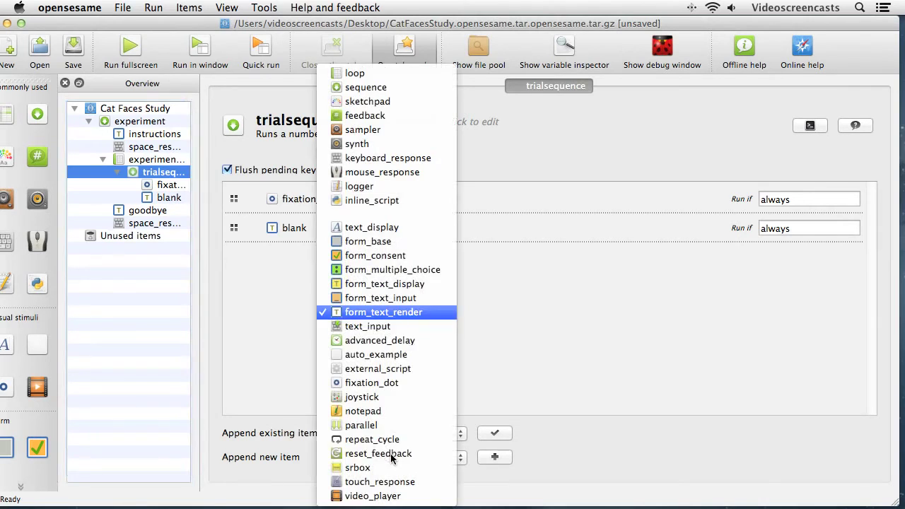
pyautogui.click(397, 342)
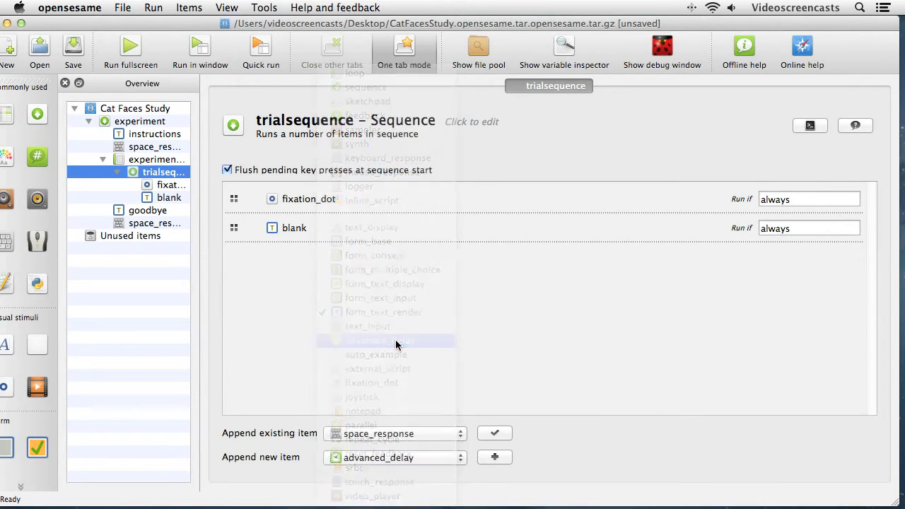
pyautogui.click(493, 458)
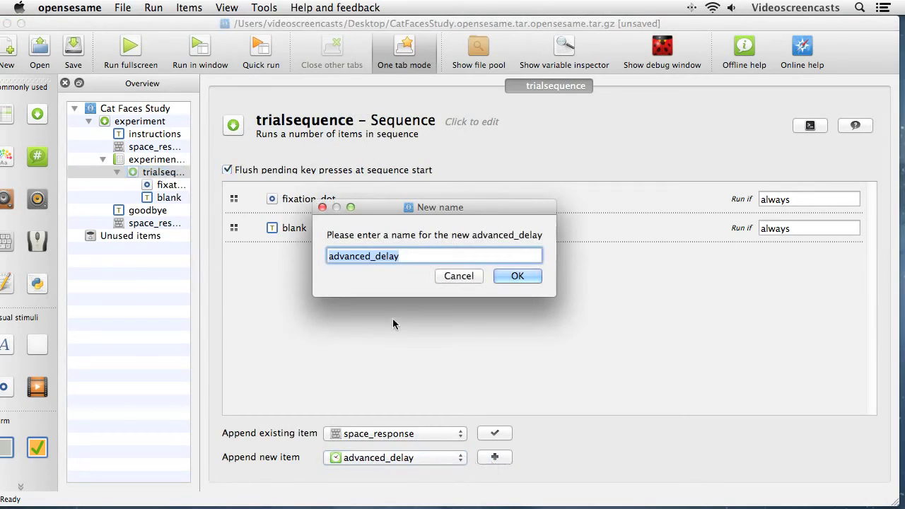
pyautogui.write('delay500')
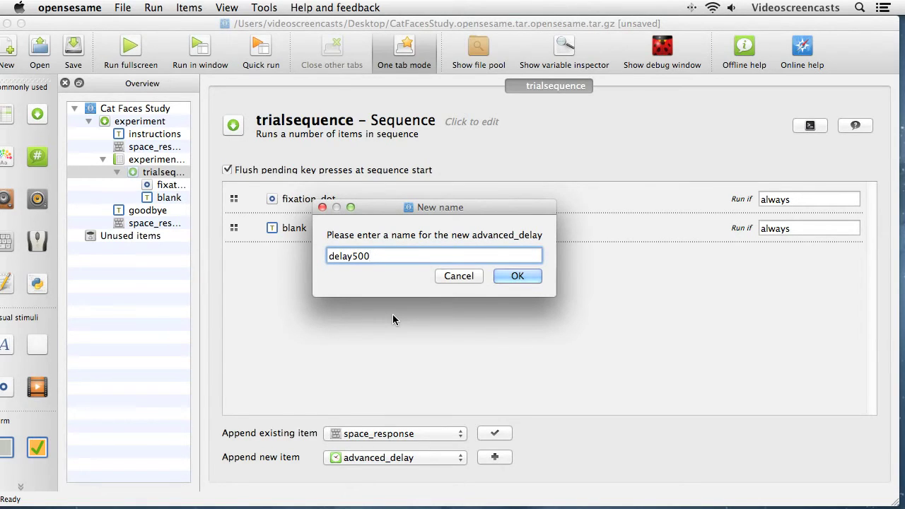
pyautogui.press('Return')
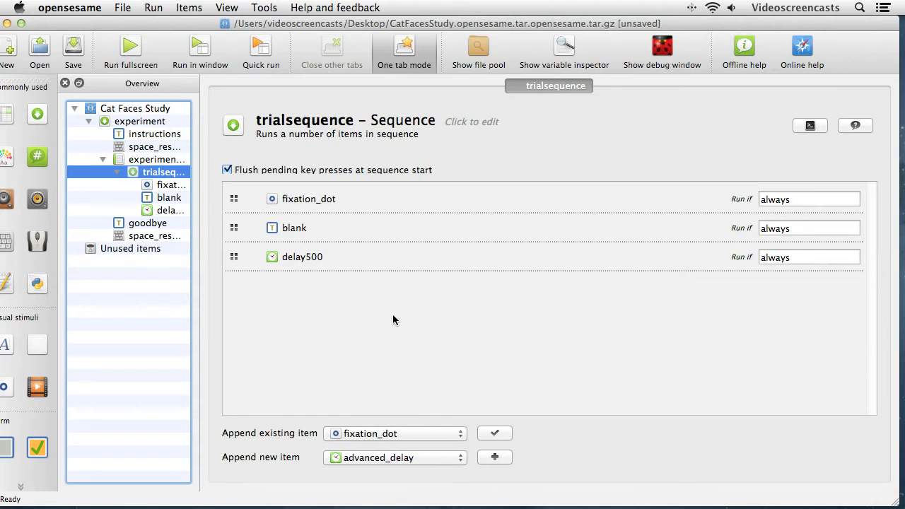
# - Append a new sketchpad item named "catface" to trialsequence
pyautogui.click(422, 458)
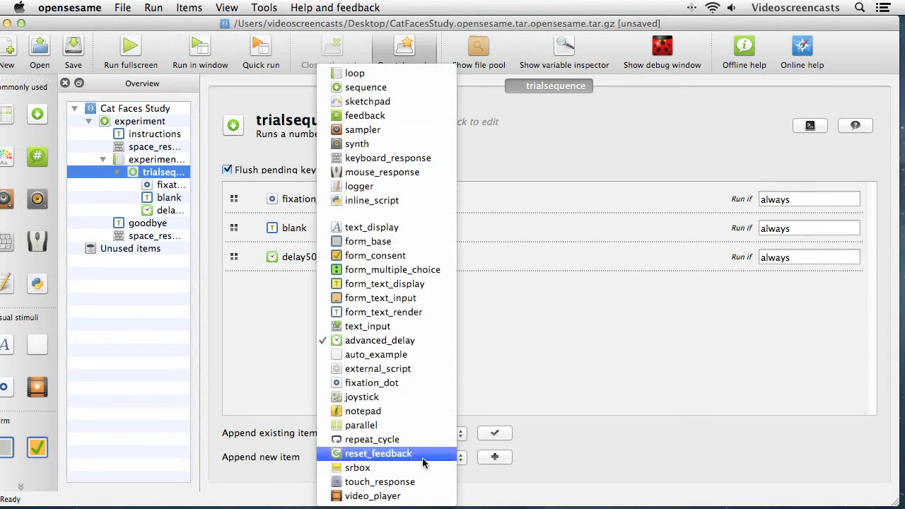
pyautogui.click(412, 103)
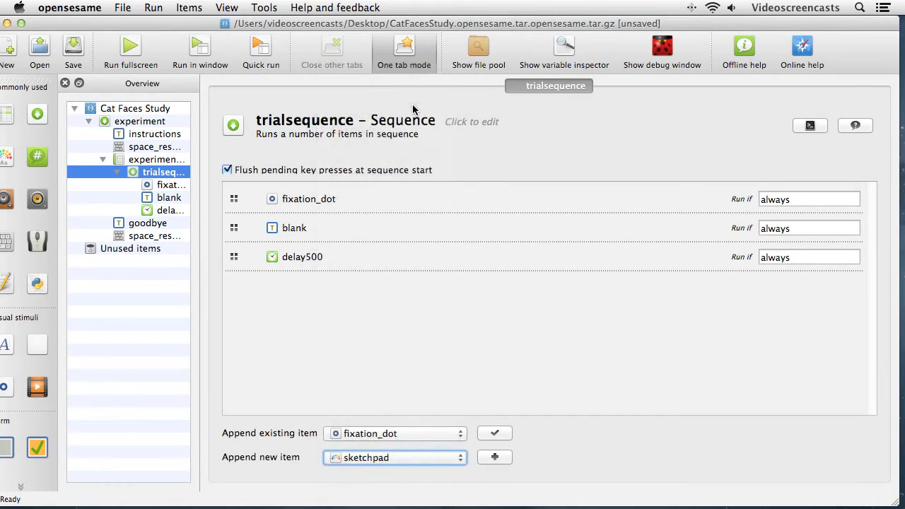
pyautogui.click(503, 463)
pyautogui.write('catface')
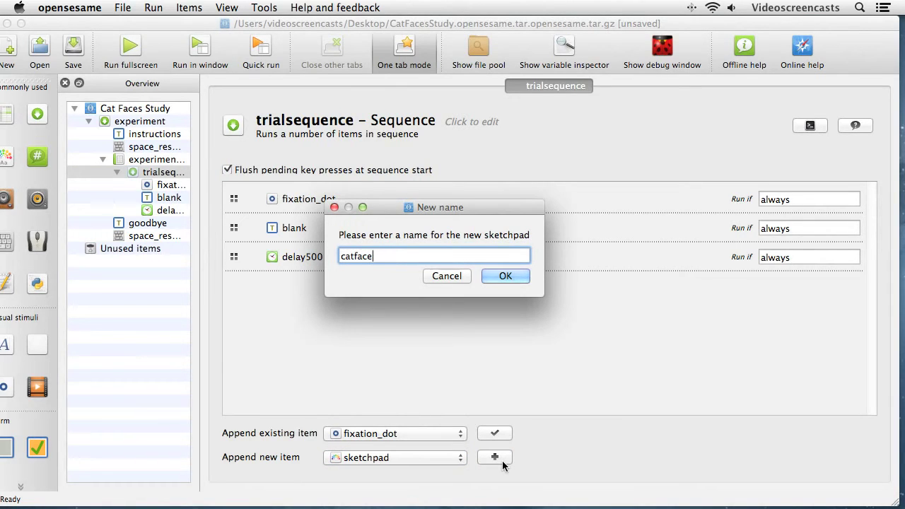
pyautogui.press('Return')
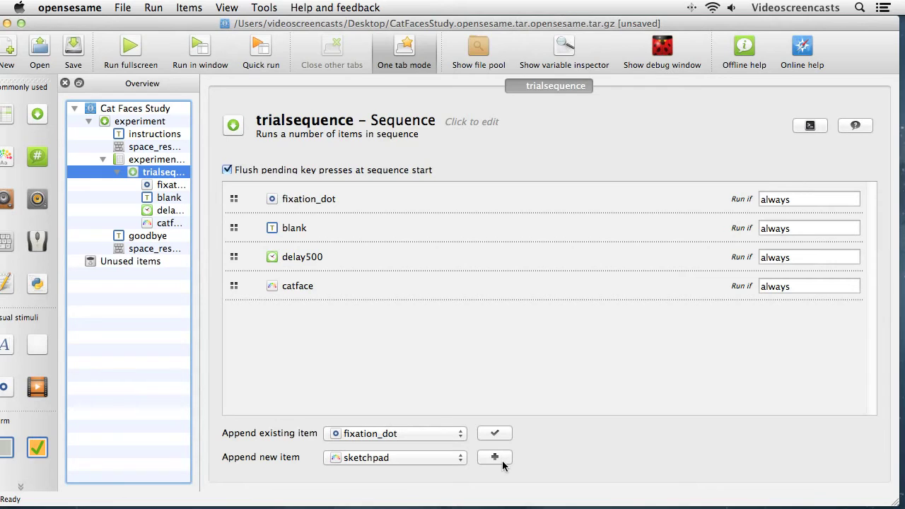
# - Append a new keyboard_response item named "cat_response" to trialsequence
pyautogui.click(453, 460)
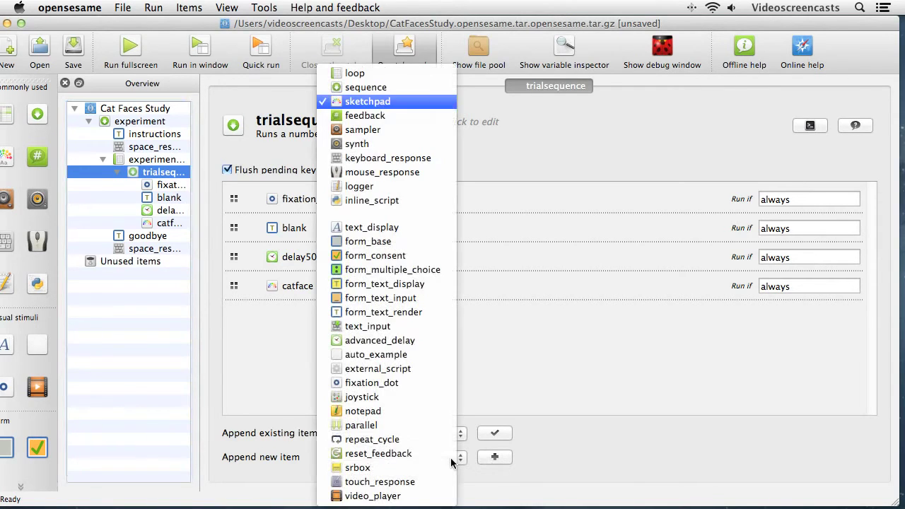
pyautogui.click(419, 158)
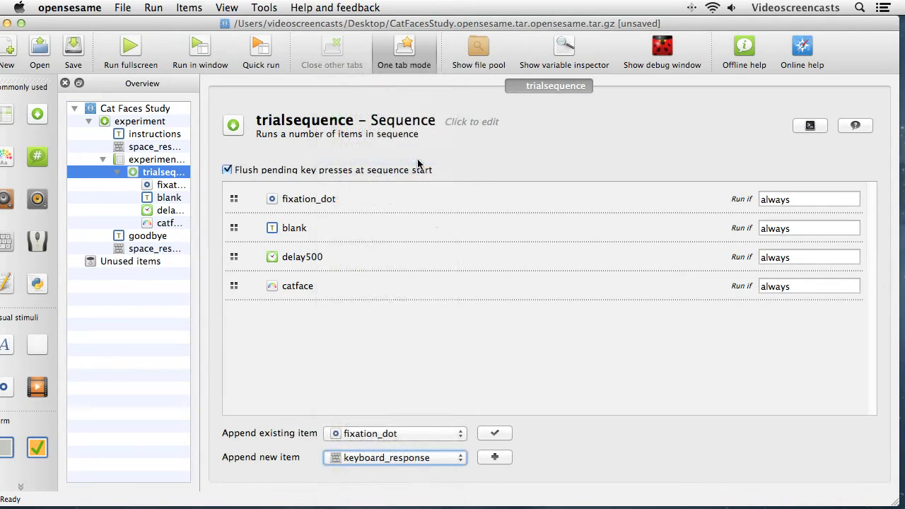
pyautogui.click(494, 457)
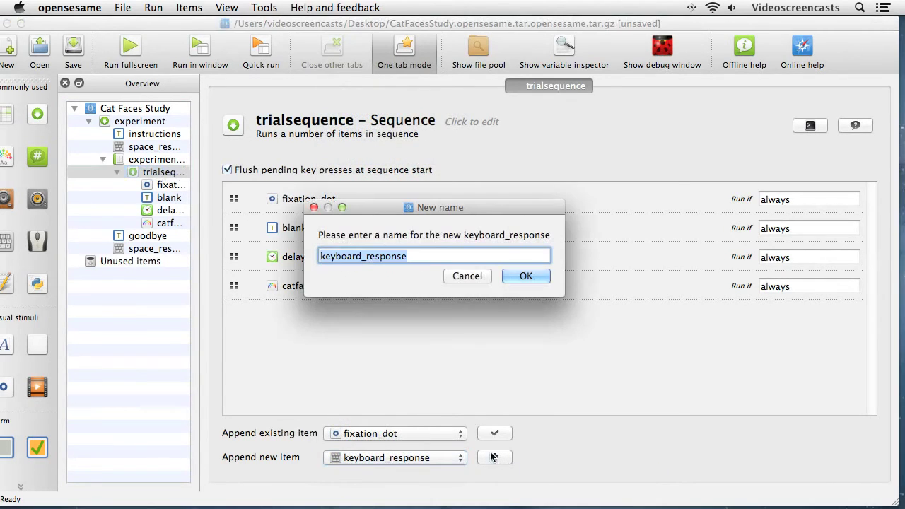
pyautogui.click(358, 258)
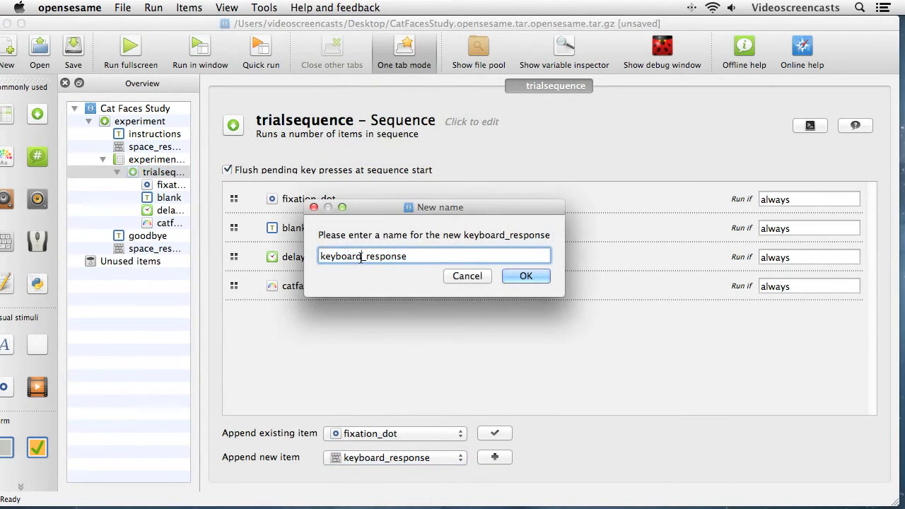
pyautogui.moveTo(361, 257); pyautogui.dragTo(311, 258)
pyautogui.write('cat')
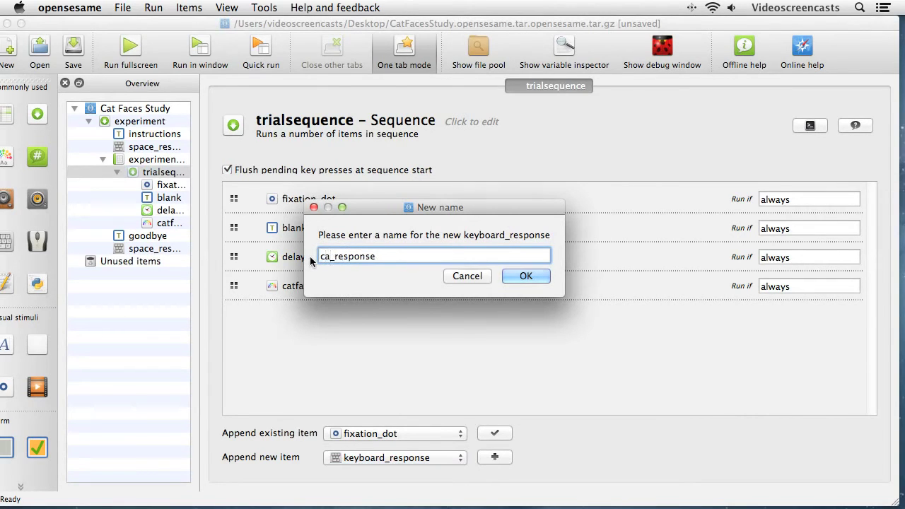
pyautogui.press('Return')
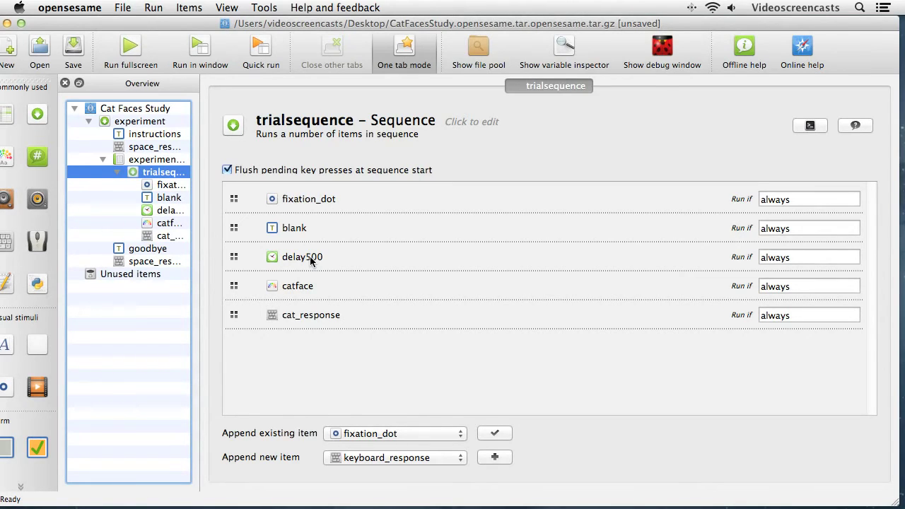
# - Append a new logger item to trialsequence, keeping the default name logger
pyautogui.click(386, 458)
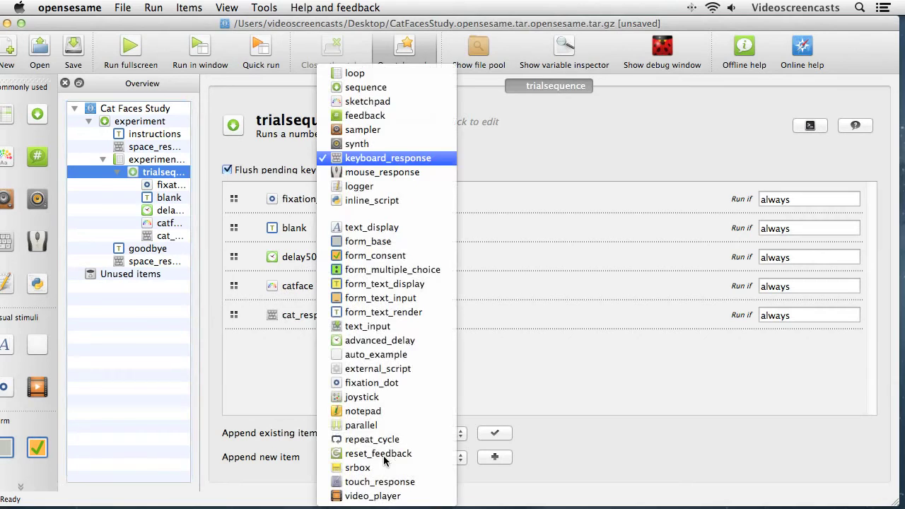
pyautogui.click(382, 188)
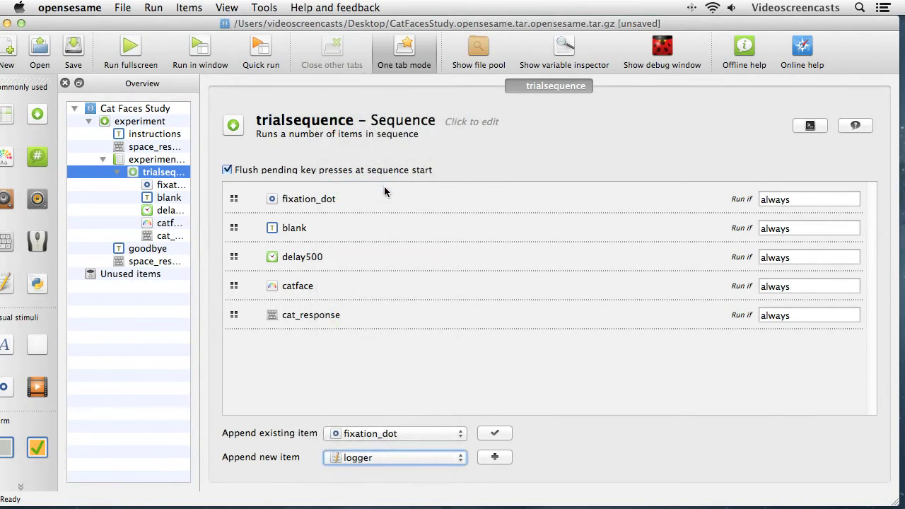
pyautogui.click(496, 459)
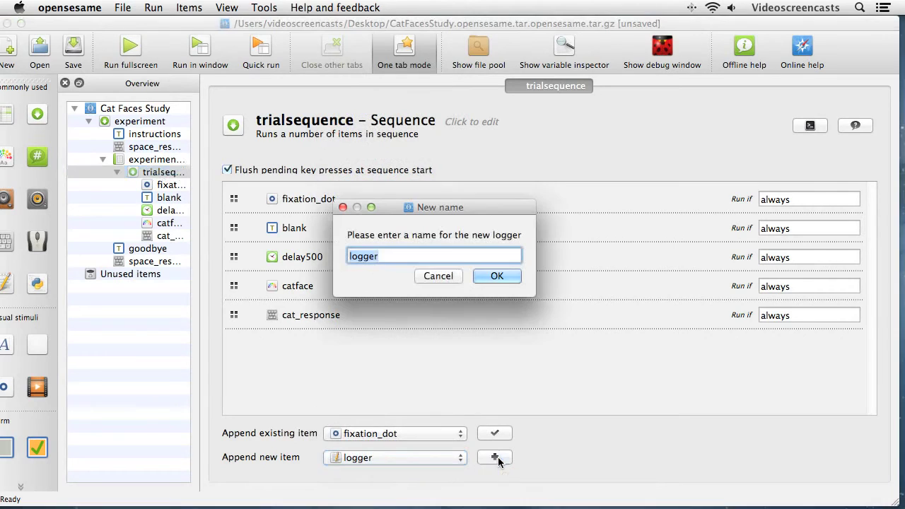
pyautogui.click(483, 276)
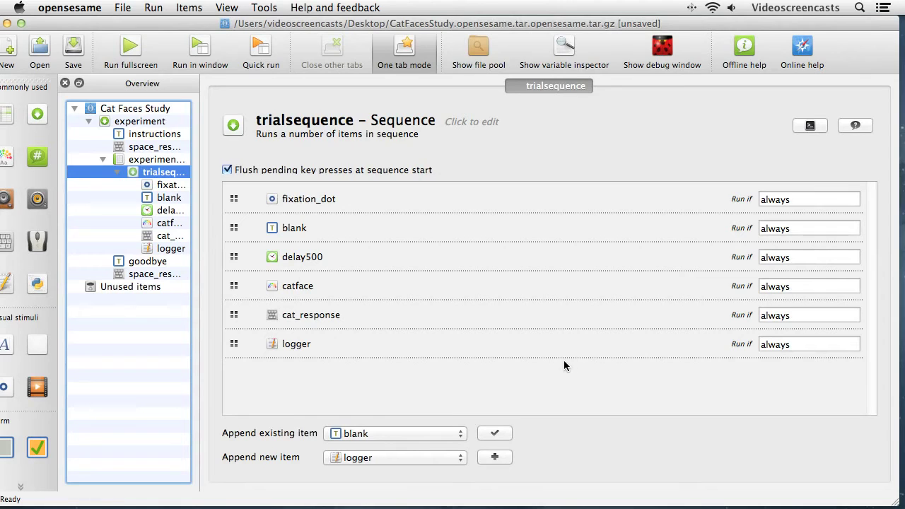
# - Set the duration of the fixation_dot item to 500
pyautogui.click(168, 185)
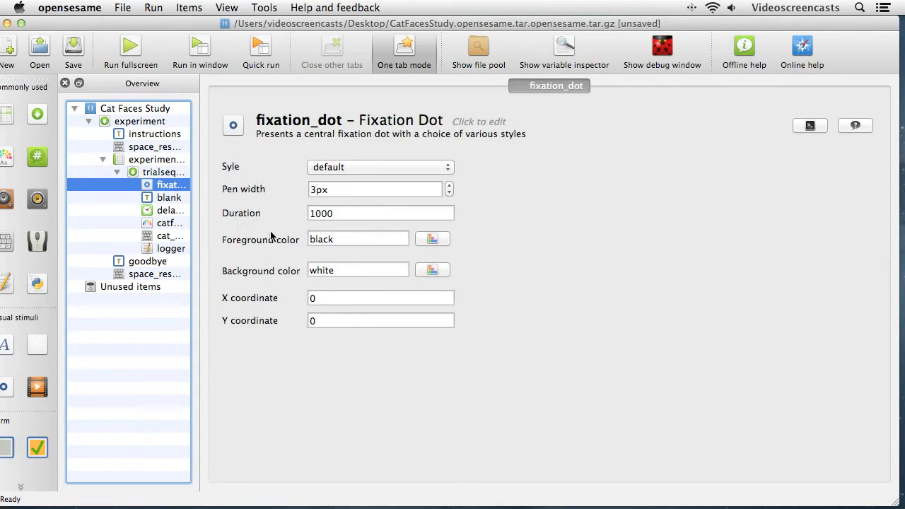
pyautogui.doubleClick(343, 213)
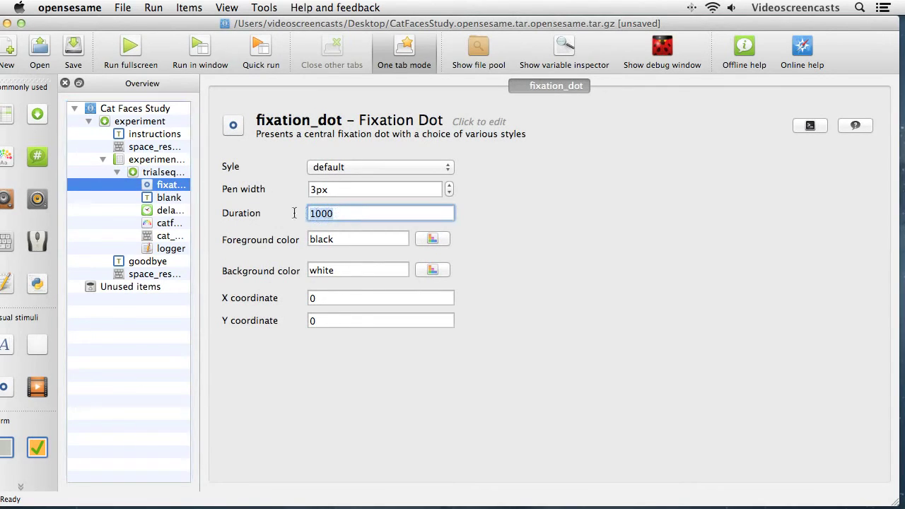
pyautogui.write('500')
pyautogui.click(335, 270)
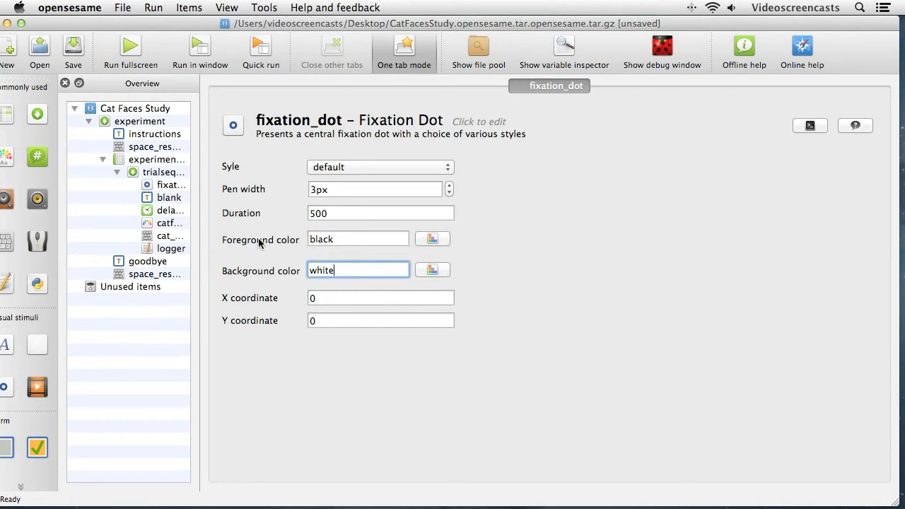
# - Delete the placeholder text from the blank item's main form text and apply the change
pyautogui.click(170, 199)
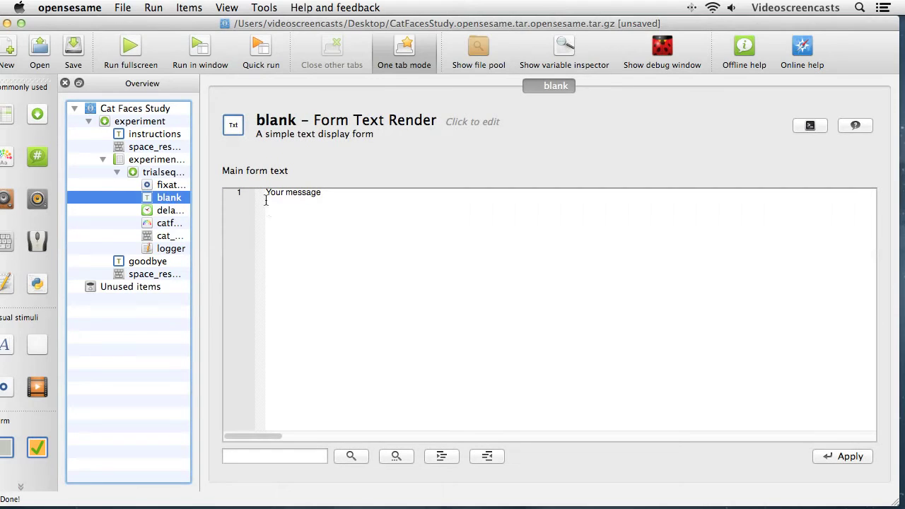
pyautogui.moveTo(347, 193); pyautogui.dragTo(253, 193)
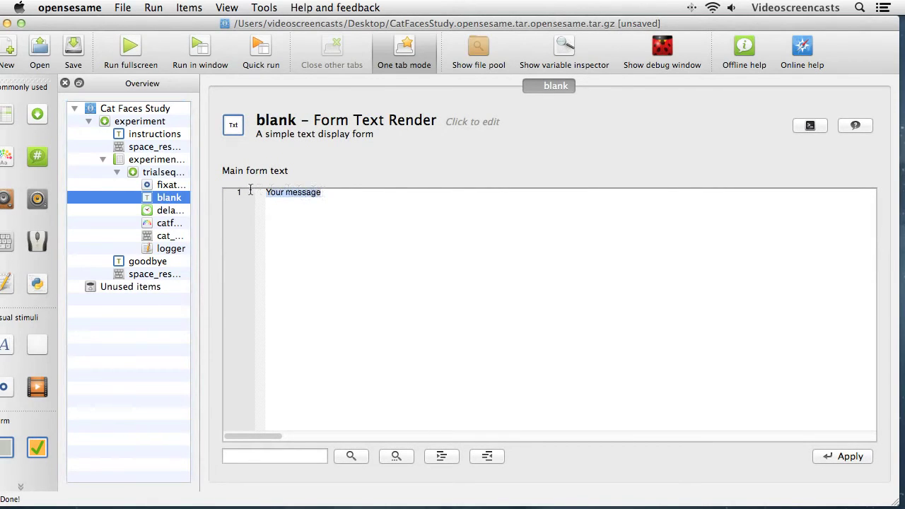
pyautogui.press('BackSpace')
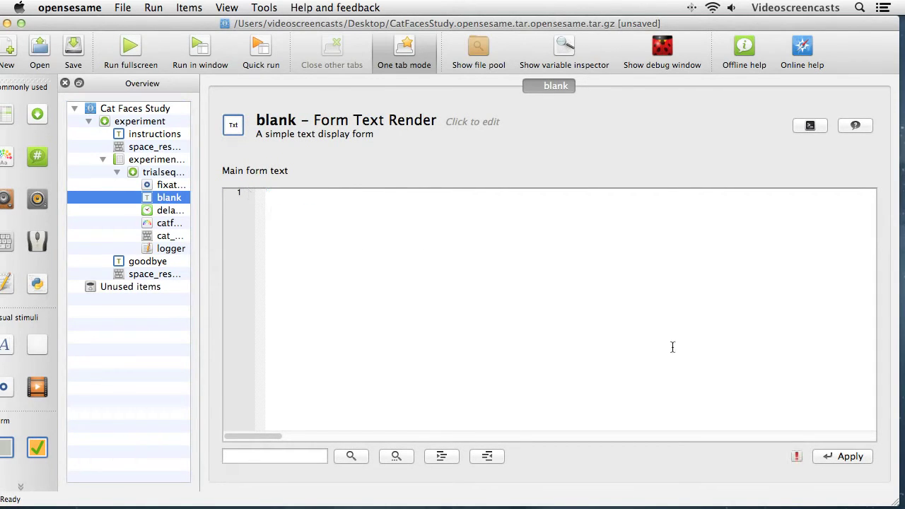
pyautogui.click(850, 457)
# - Set the duration of the delay500 item to 500 ms
pyautogui.click(167, 211)
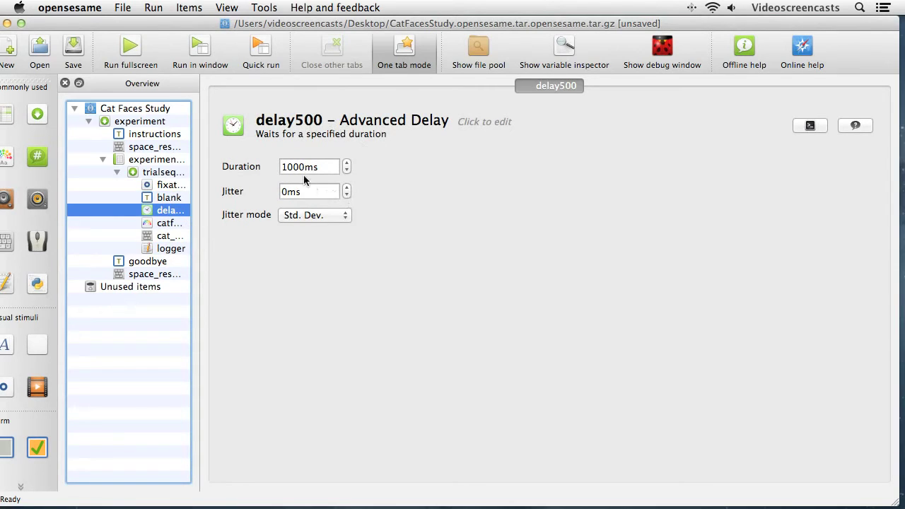
pyautogui.moveTo(305, 167); pyautogui.dragTo(277, 166)
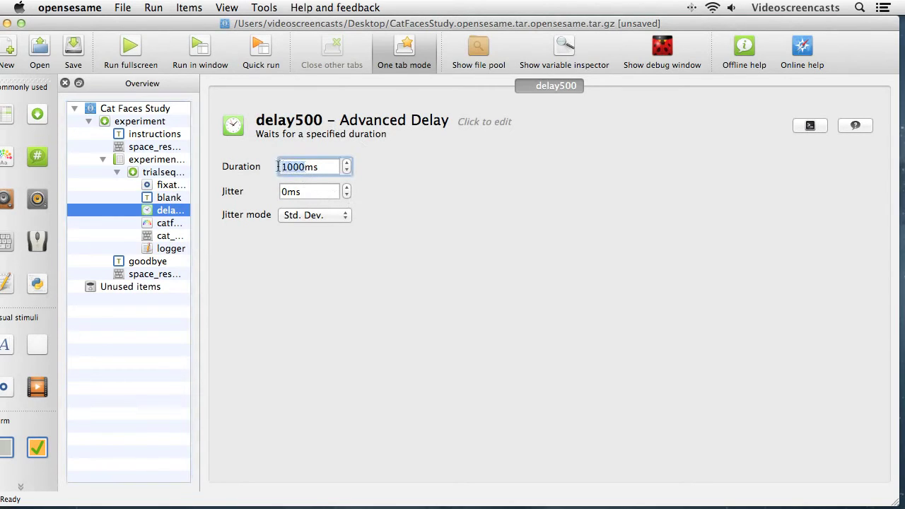
pyautogui.write('500')
pyautogui.click(316, 190)
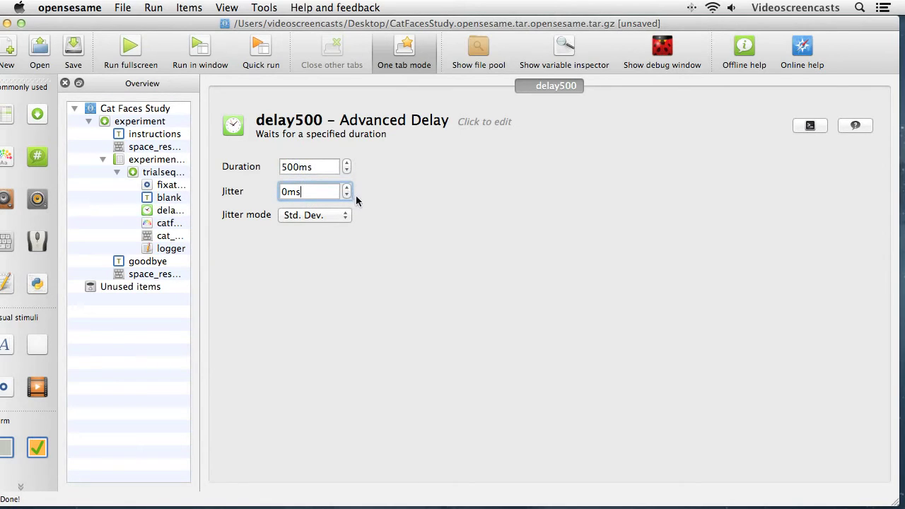
# - Set the duration of the catface sketchpad to 0
pyautogui.click(174, 228)
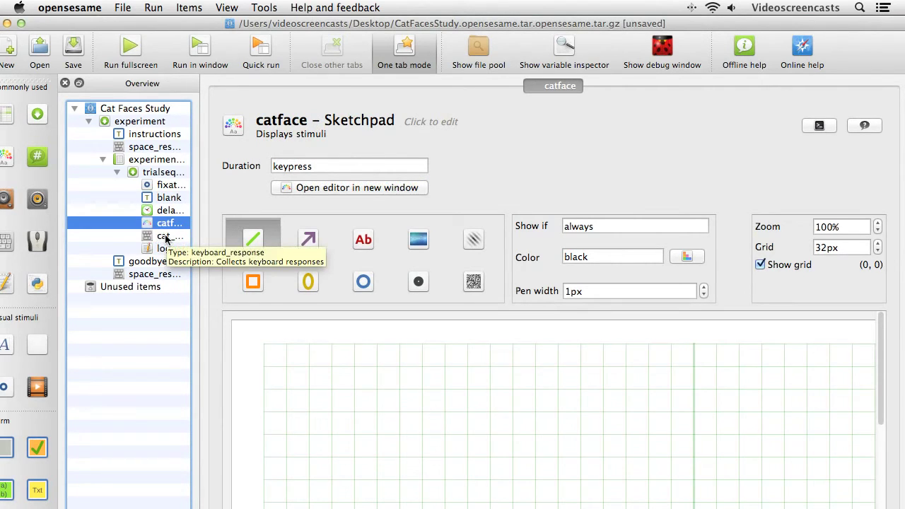
pyautogui.click(327, 166)
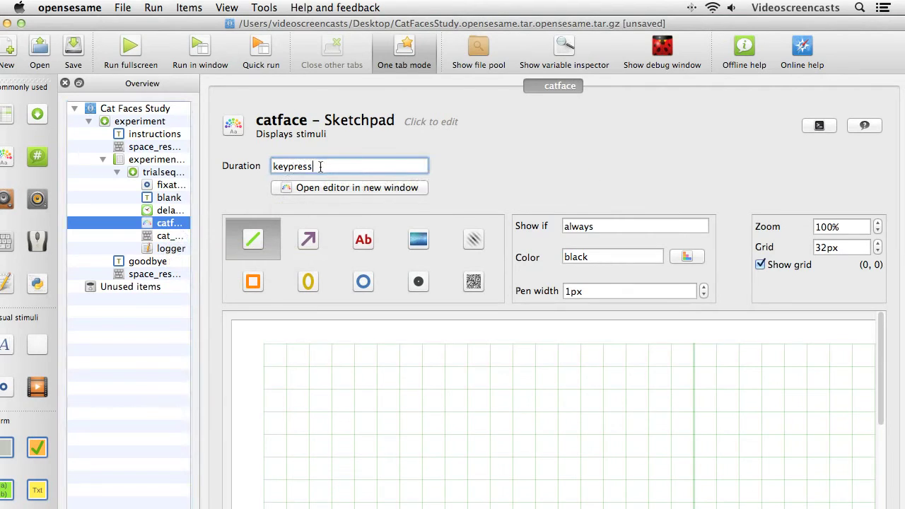
pyautogui.moveTo(321, 167); pyautogui.dragTo(271, 168)
pyautogui.write('0')
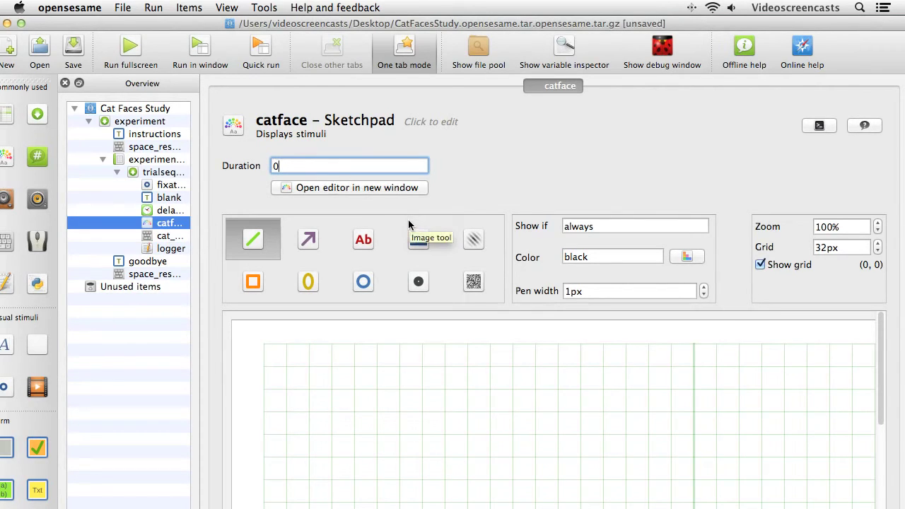
# - Start placing an image at the centre (0, 0) of the catface sketchpad with the Image tool, opening the file pool selection
pyautogui.click(22, 24)
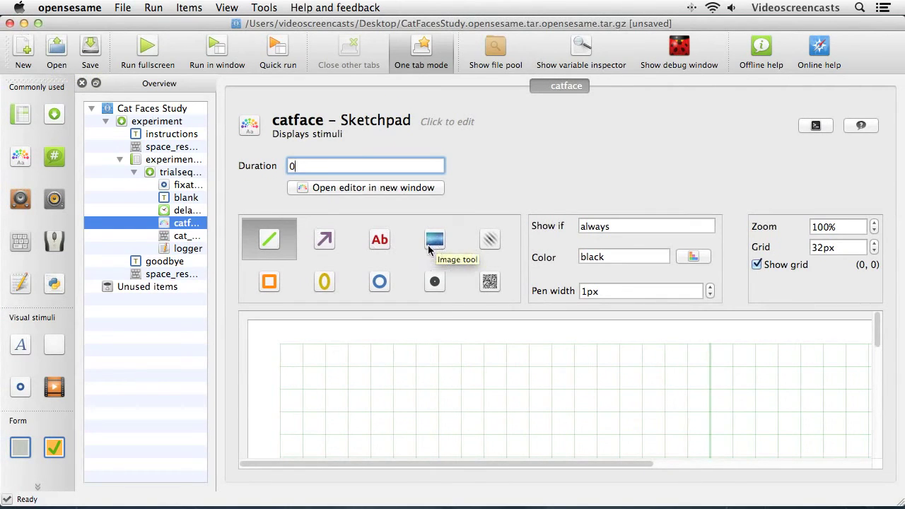
pyautogui.click(432, 243)
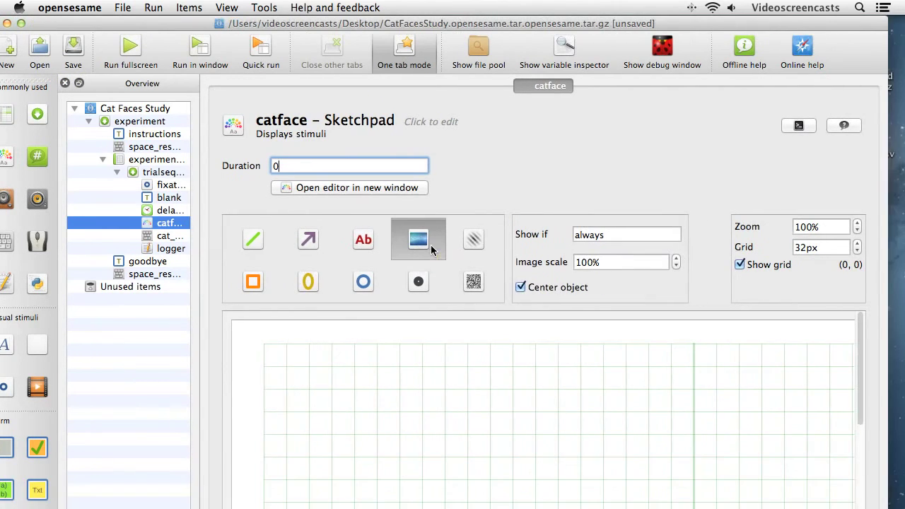
pyautogui.moveTo(855, 351); pyautogui.dragTo(855, 446)
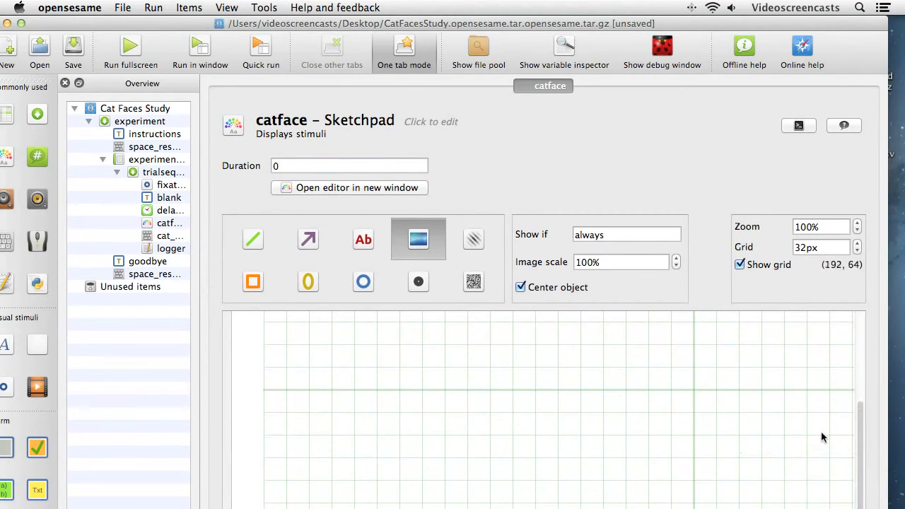
pyautogui.click(692, 394)
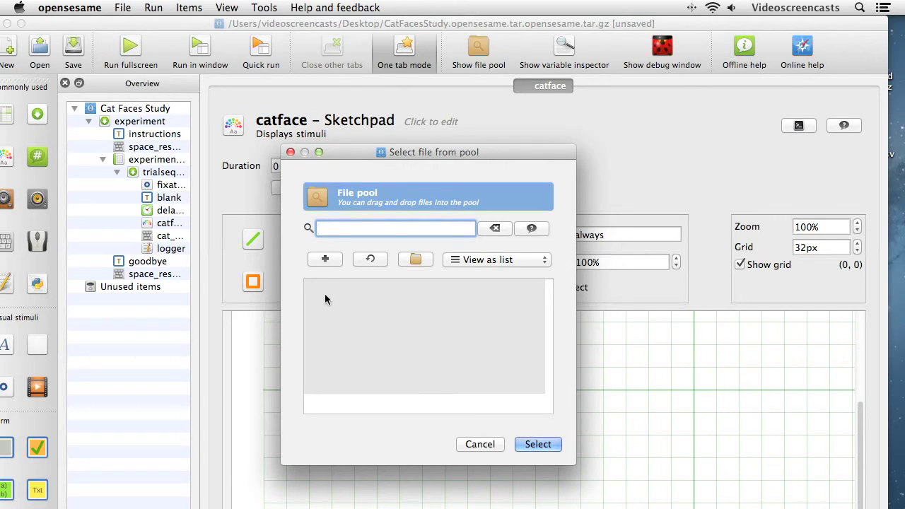
# - Add all the cat images from f01.bmp through m20.bmp in Documents/Cat Face Experiment to the file pool
pyautogui.click(324, 260)
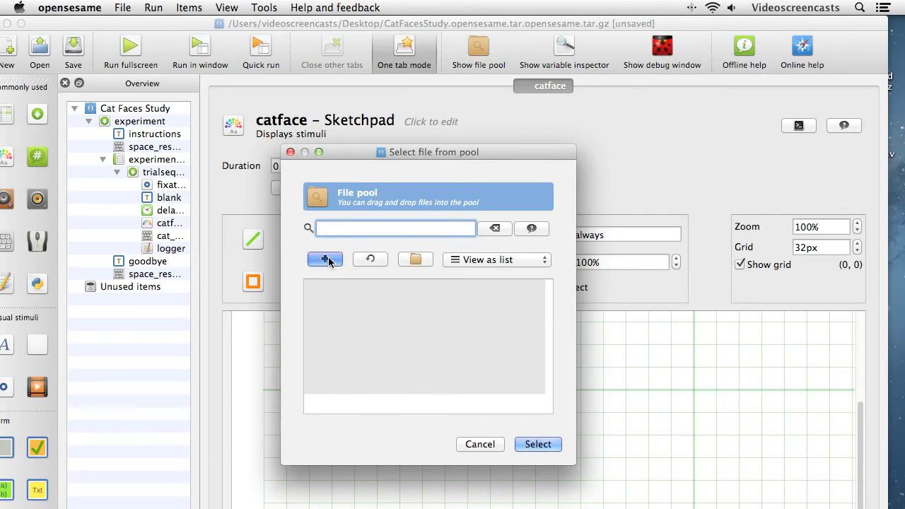
pyautogui.moveTo(435, 202); pyautogui.dragTo(387, 122)
pyautogui.click(344, 246)
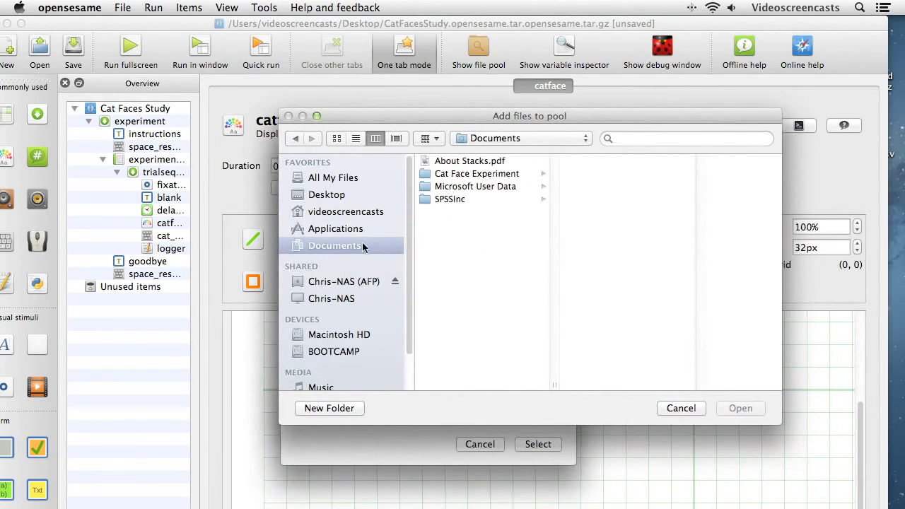
pyautogui.click(450, 179)
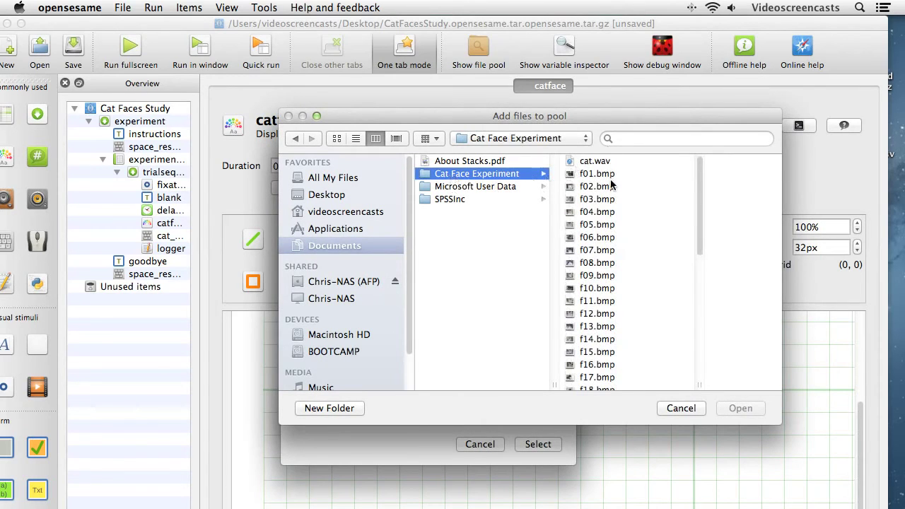
pyautogui.click(605, 176)
pyautogui.moveTo(629, 193)
pyautogui.mouseDown()
pyautogui.moveTo(631, 254)
pyautogui.moveTo(630, 190)
pyautogui.mouseUp()
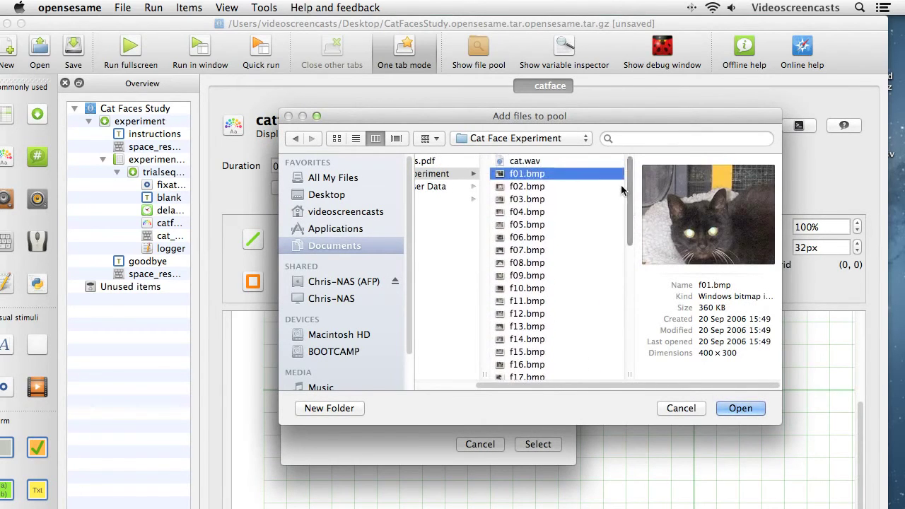
pyautogui.scroll(-3, 531, 233)
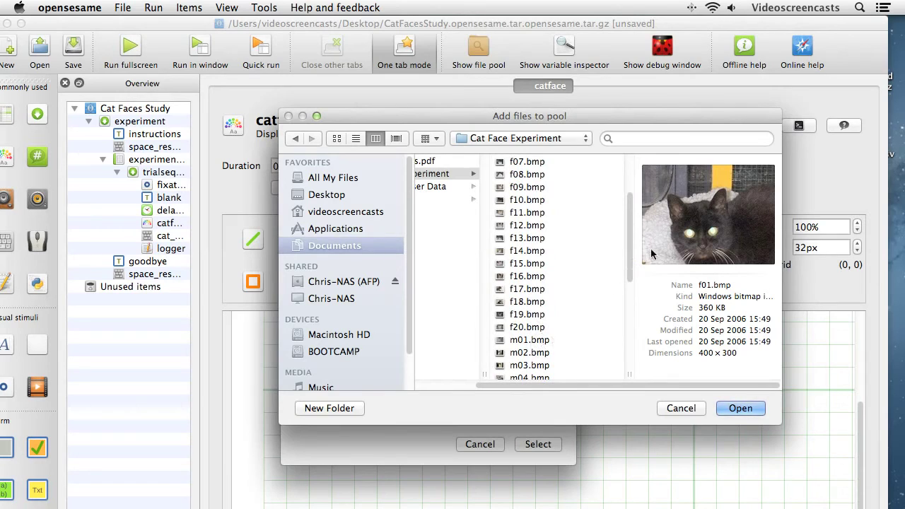
pyautogui.moveTo(630, 256); pyautogui.dragTo(629, 364)
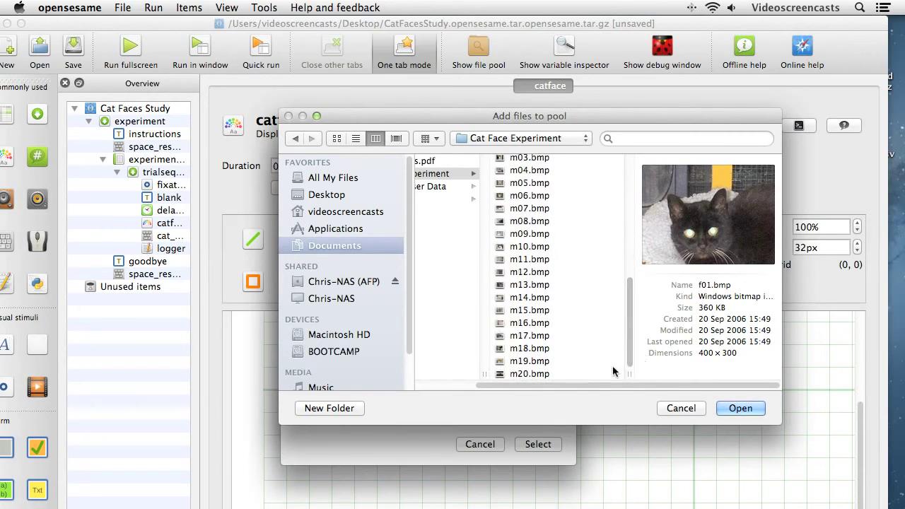
pyautogui.keyDown('shift'); pyautogui.click(530, 374); pyautogui.keyUp('shift')
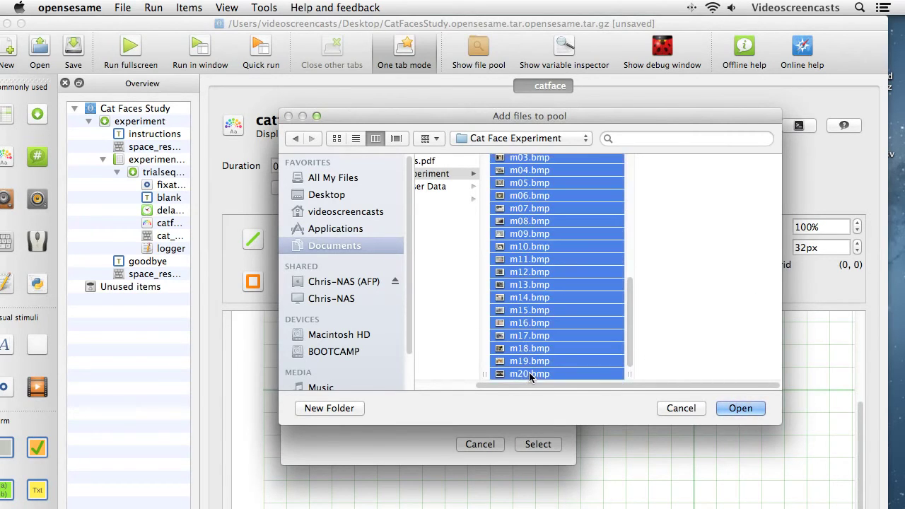
pyautogui.click(731, 408)
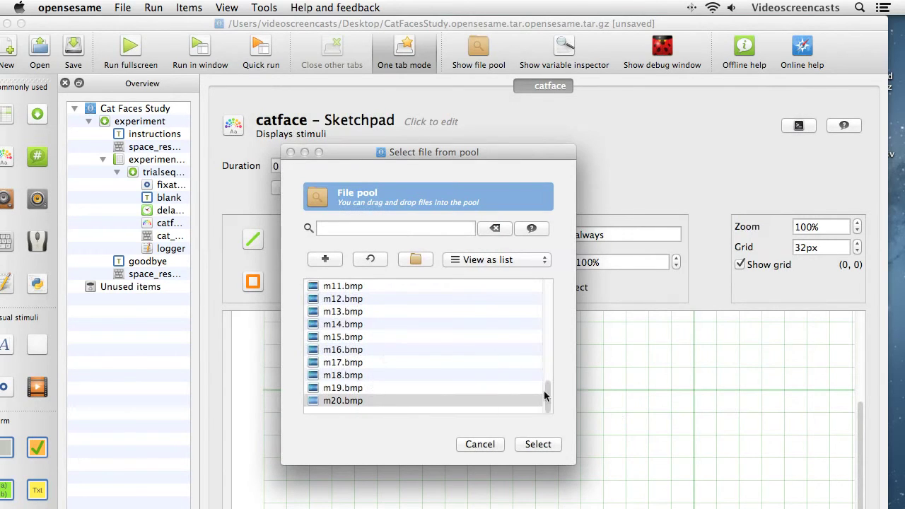
pyautogui.moveTo(545, 398); pyautogui.dragTo(549, 313)
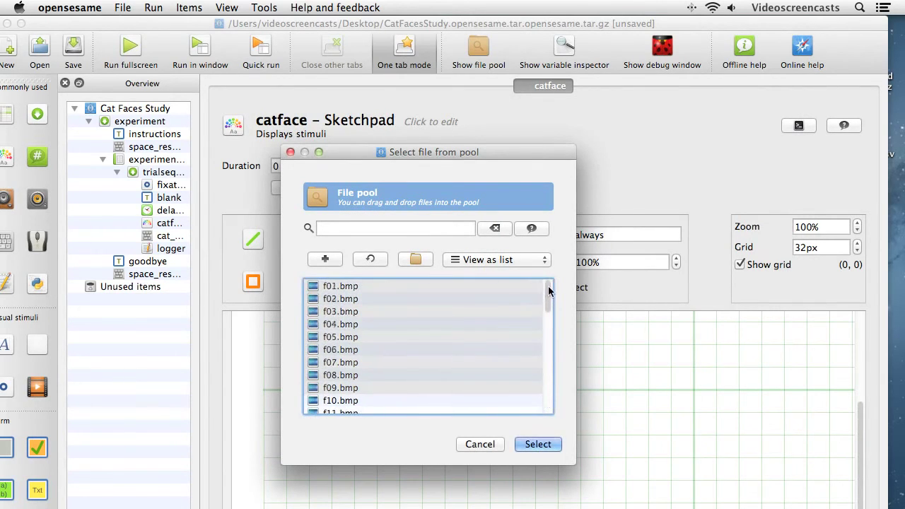
# - Choose f01.bmp from the file pool as the image placed in the catface sketchpad
pyautogui.click(451, 340)
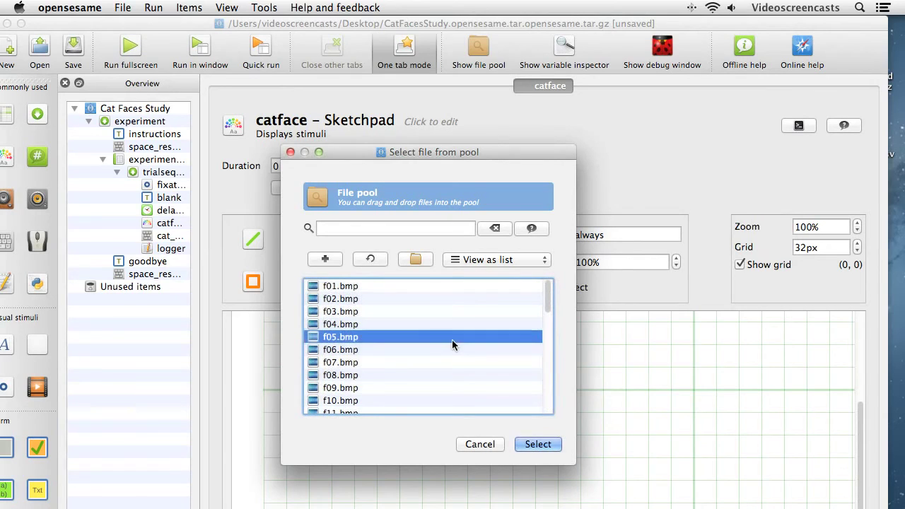
pyautogui.click(380, 286)
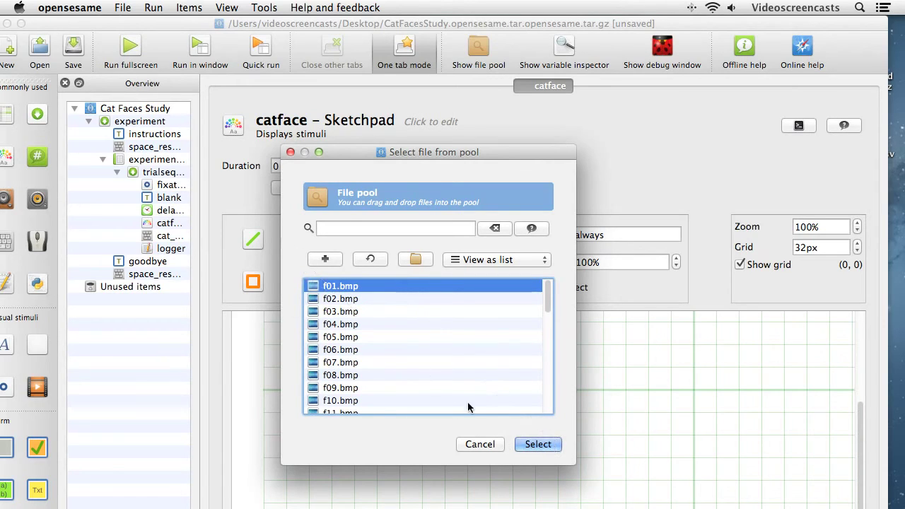
pyautogui.click(544, 445)
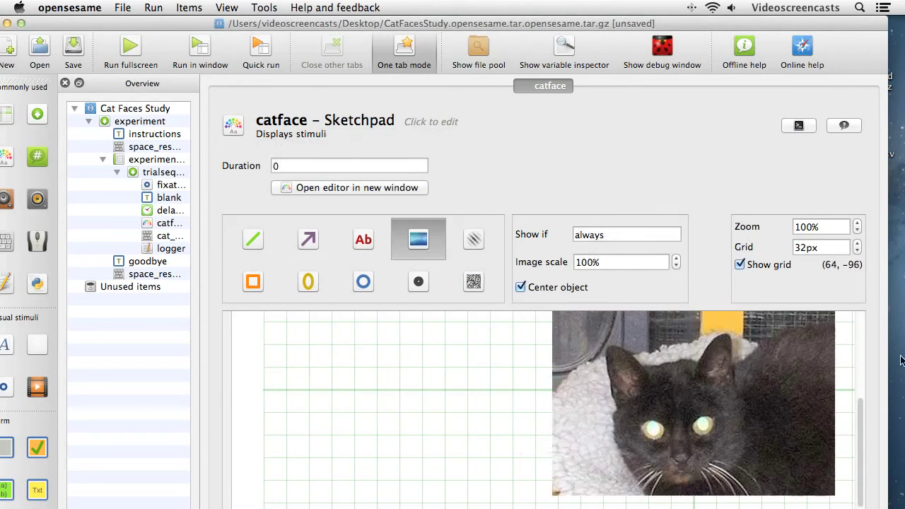
# - Set the allowed responses of the cat_response item to z;m, and open the logger item's settings
pyautogui.click(163, 236)
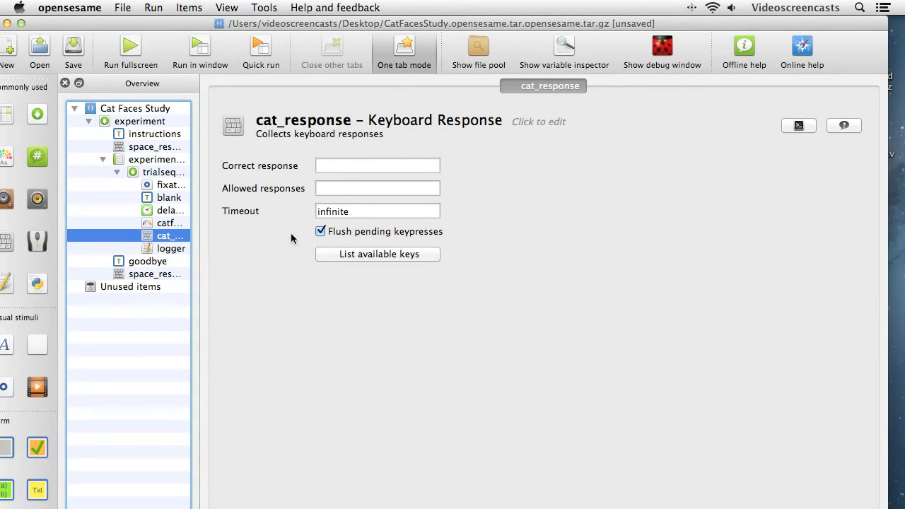
pyautogui.click(327, 167)
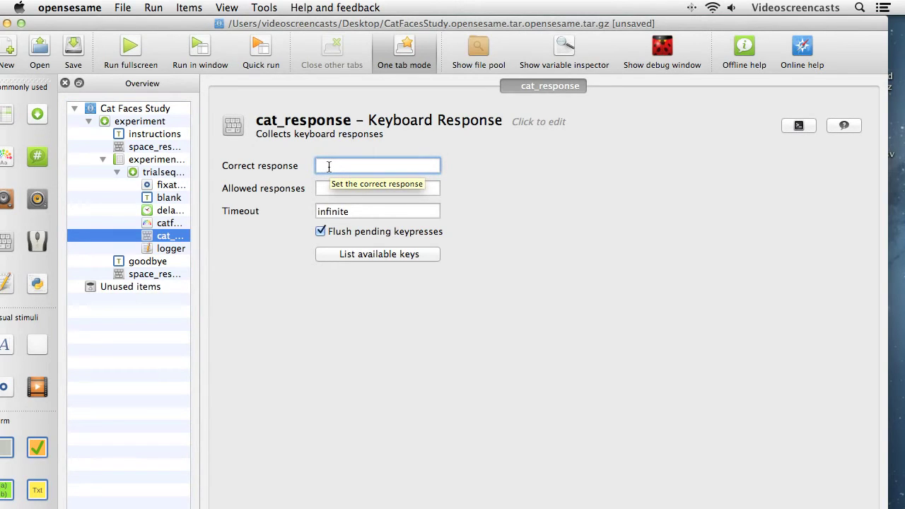
pyautogui.click(321, 188)
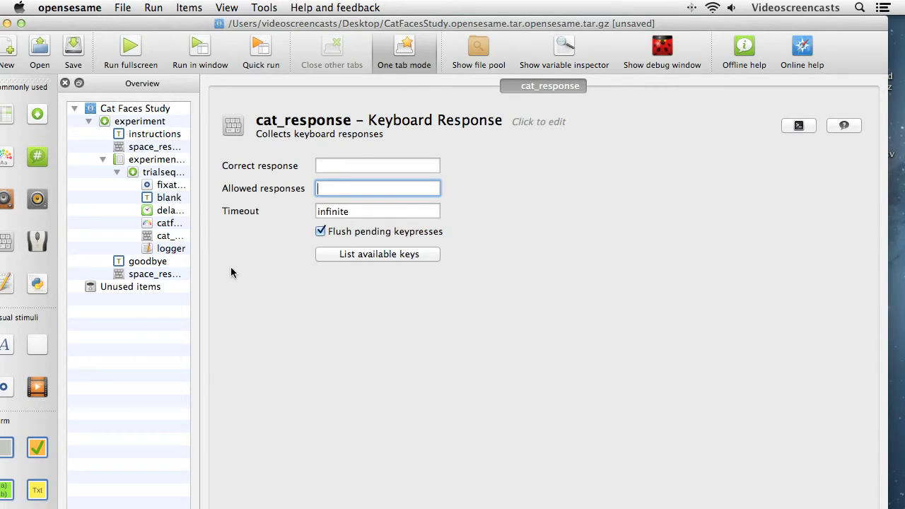
pyautogui.write('z;m')
pyautogui.click(367, 210)
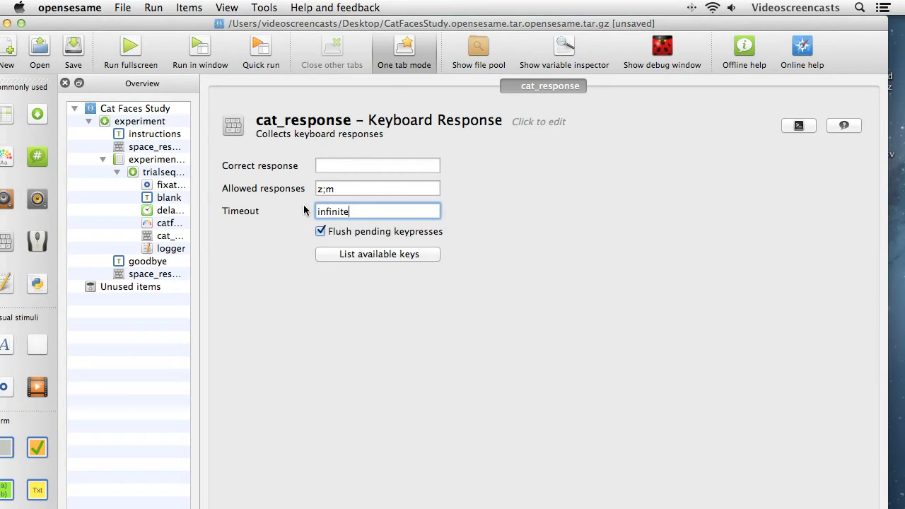
pyautogui.click(178, 248)
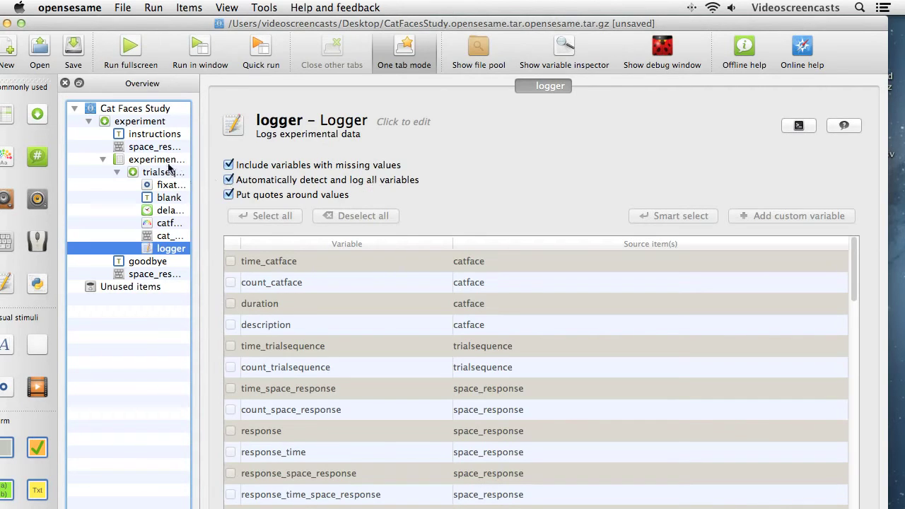
# - Set the number of cycles in experimentloop to 40 and look through the rows of its table
pyautogui.click(159, 163)
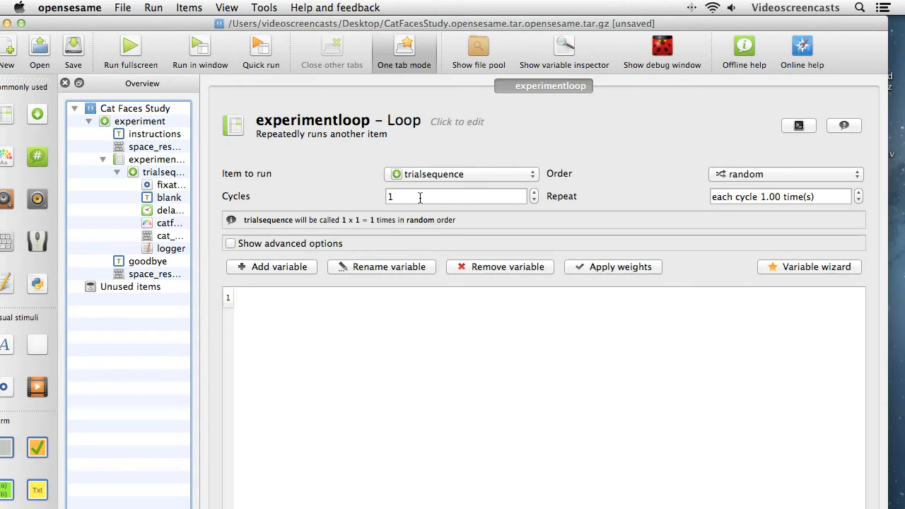
pyautogui.moveTo(420, 198); pyautogui.dragTo(374, 196)
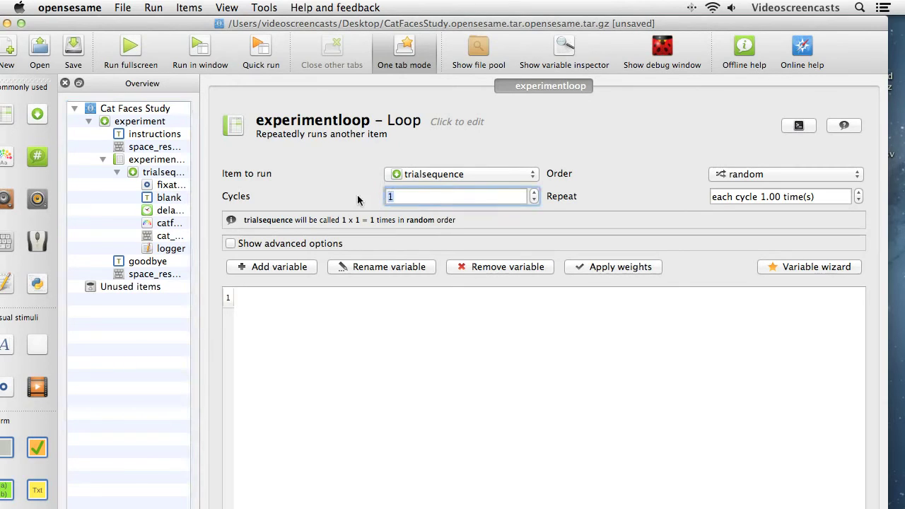
pyautogui.write('40')
pyautogui.press('Return')
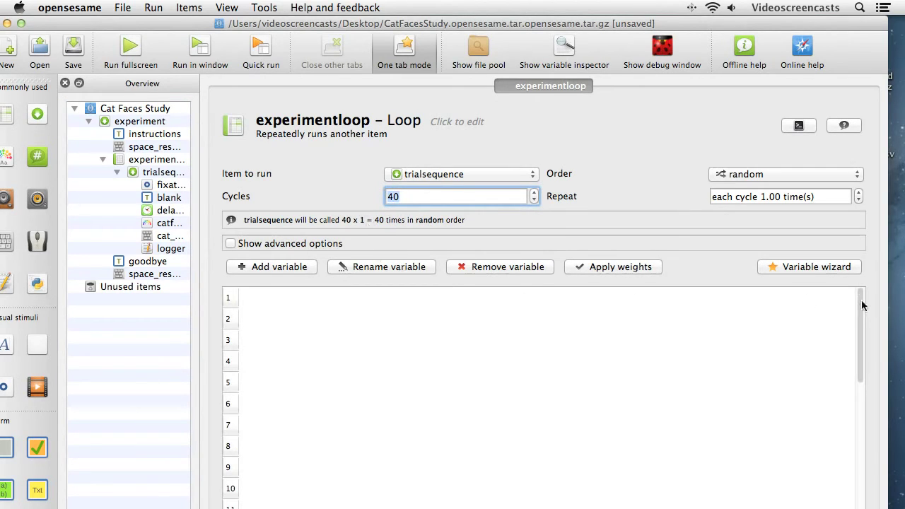
pyautogui.moveTo(858, 304); pyautogui.dragTo(843, 480)
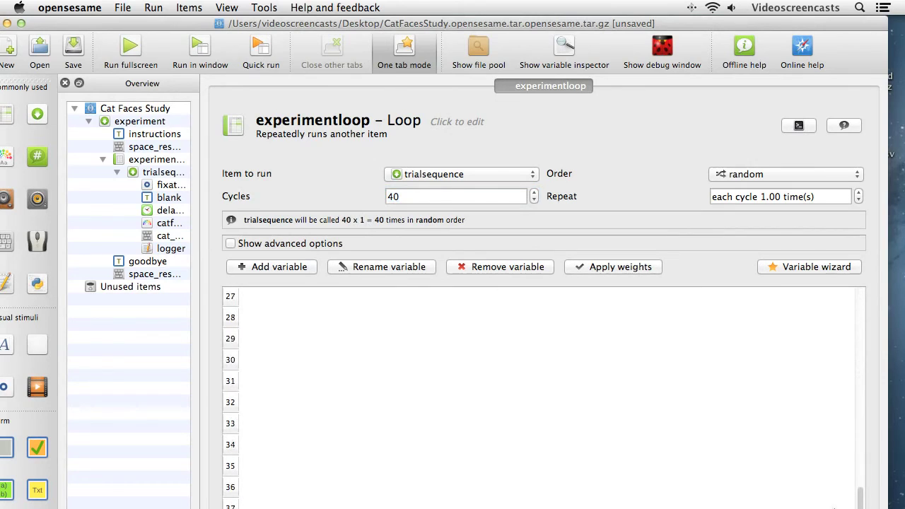
pyautogui.click(22, 24)
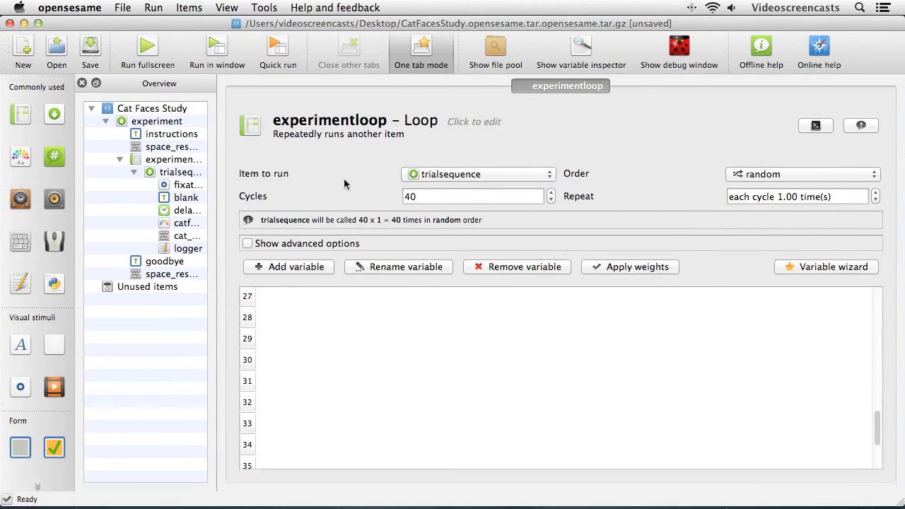
pyautogui.moveTo(882, 429); pyautogui.dragTo(877, 290)
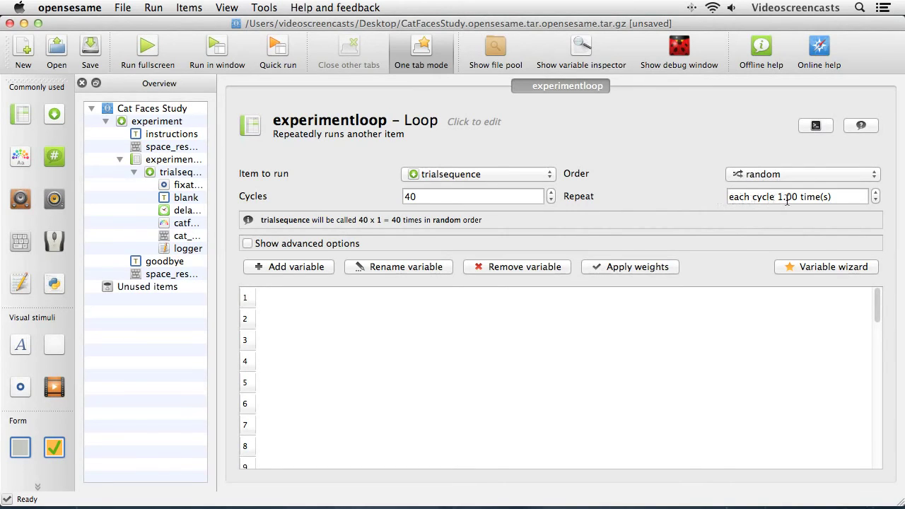
# - Try repeating each experimentloop cycle 2.00 times, and return the repeat value to 1.00
pyautogui.click(875, 192)
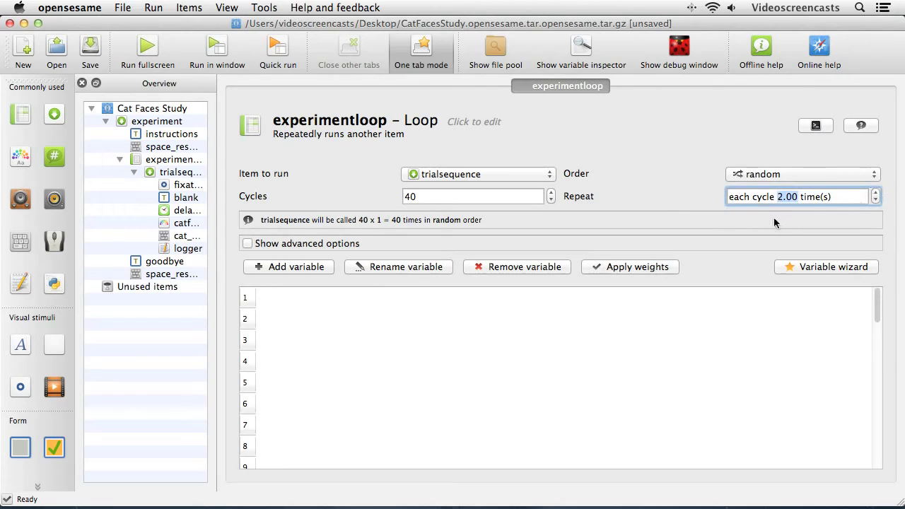
pyautogui.click(436, 200)
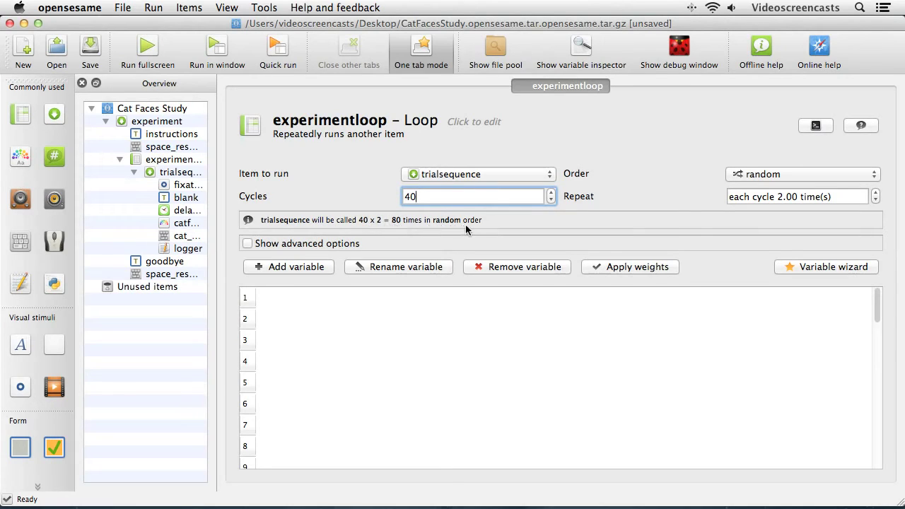
pyautogui.click(876, 203)
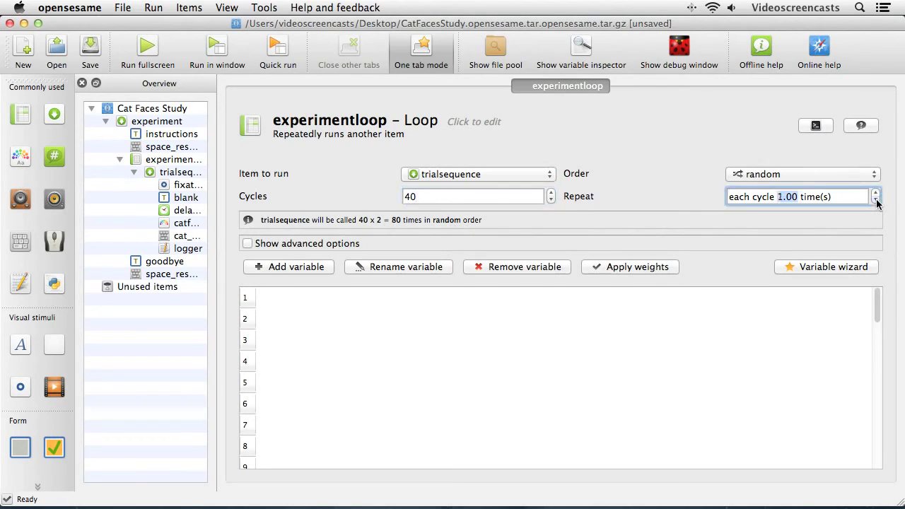
pyautogui.click(428, 200)
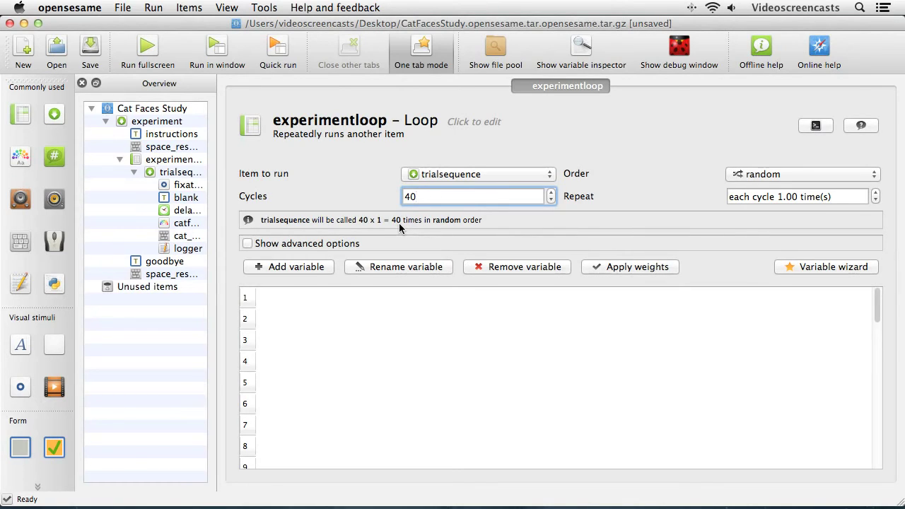
# - Add two variables named fname and cr to the experimentloop table
pyautogui.click(276, 267)
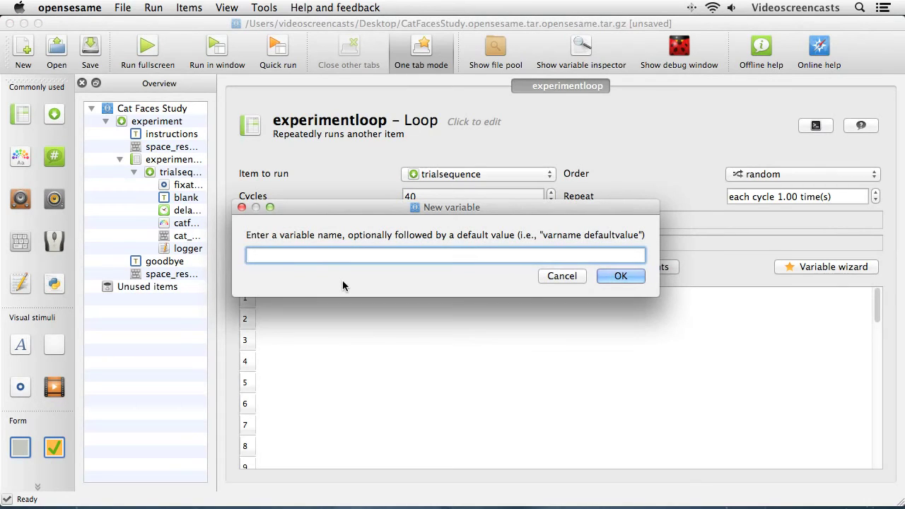
pyautogui.write('fname')
pyautogui.click(620, 276)
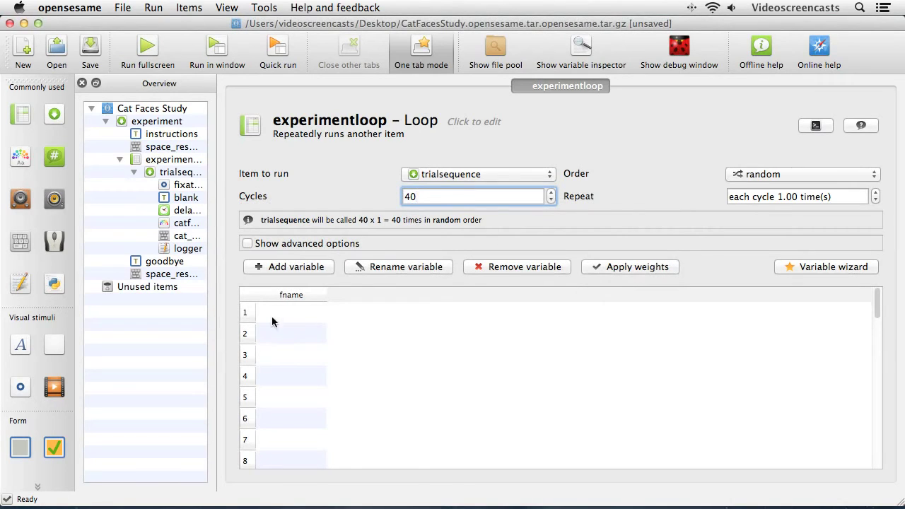
pyautogui.click(263, 269)
pyautogui.write('cr')
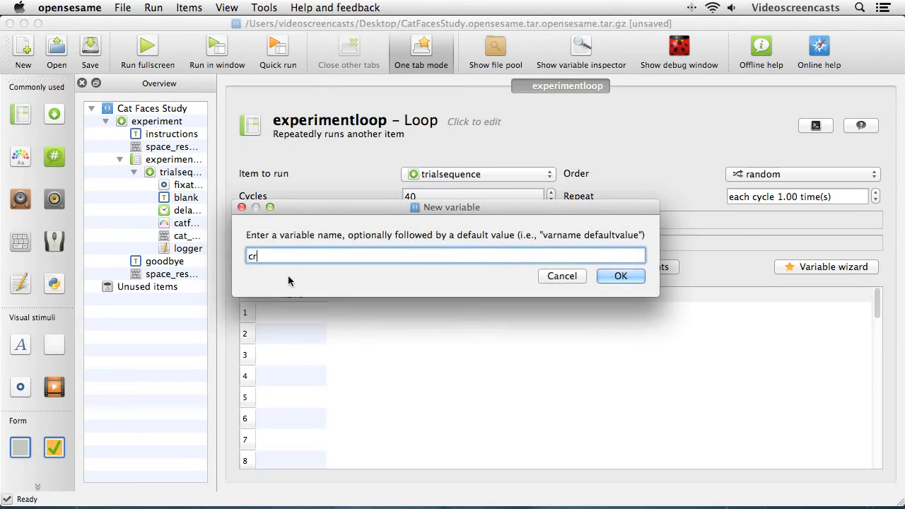
pyautogui.click(617, 276)
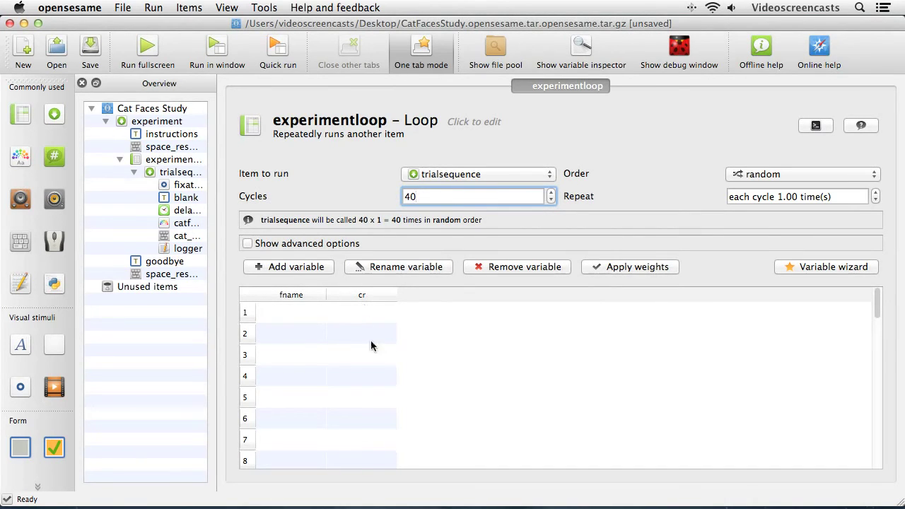
# - Fill the 40 loop rows with fname m01.bmp to m20.bmp and f01.bmp to f20.bmp, using cr z for m files and m for f files
pyautogui.moveTo(874, 301); pyautogui.dragTo(863, 279)
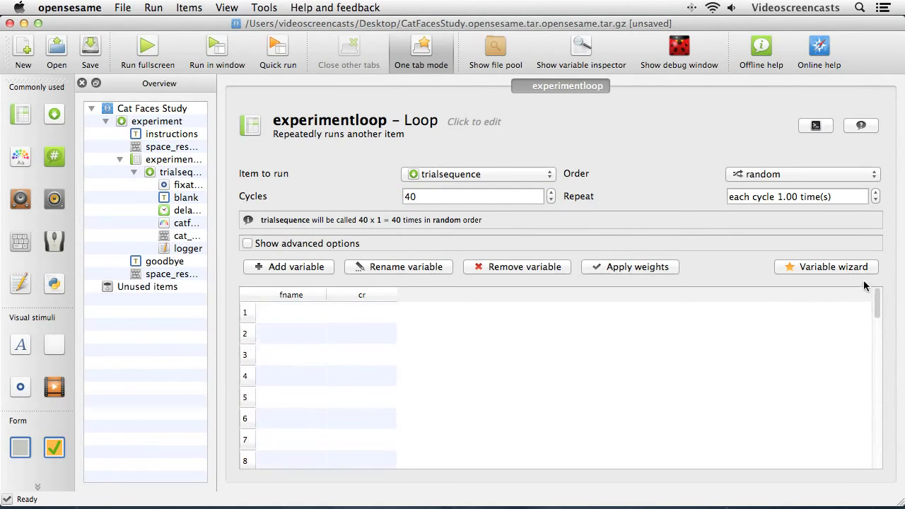
pyautogui.click(282, 313)
pyautogui.write('m01')
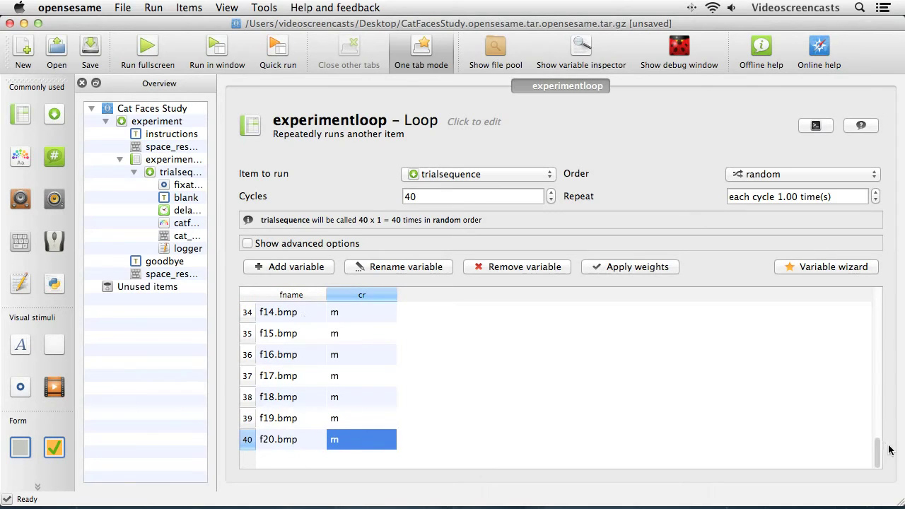
pyautogui.moveTo(880, 454); pyautogui.dragTo(879, 303)
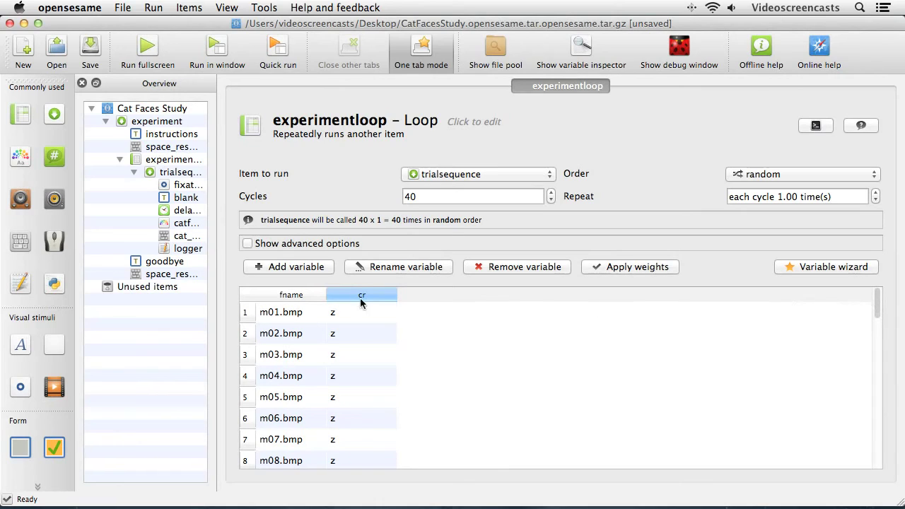
# - Replace f01.bmp with the variable [fname] in the element script of the catface sketchpad's image
pyautogui.click(181, 227)
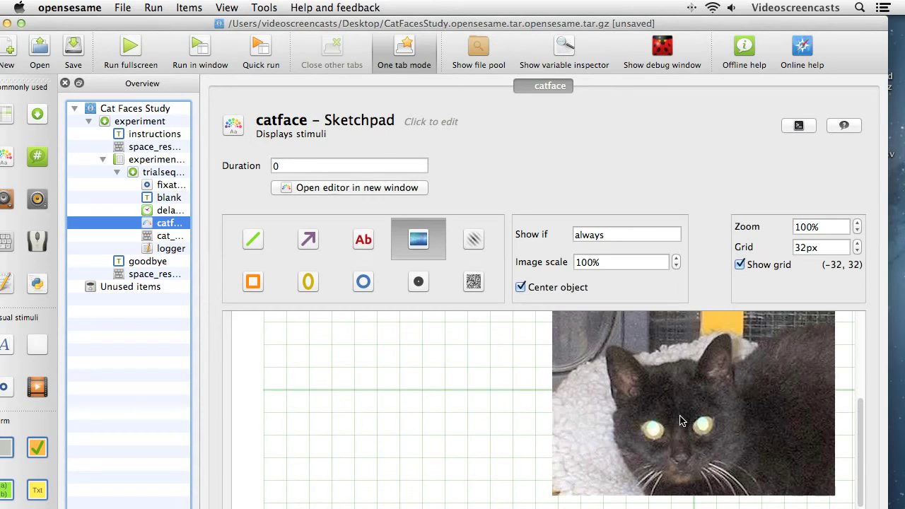
pyautogui.click(168, 161)
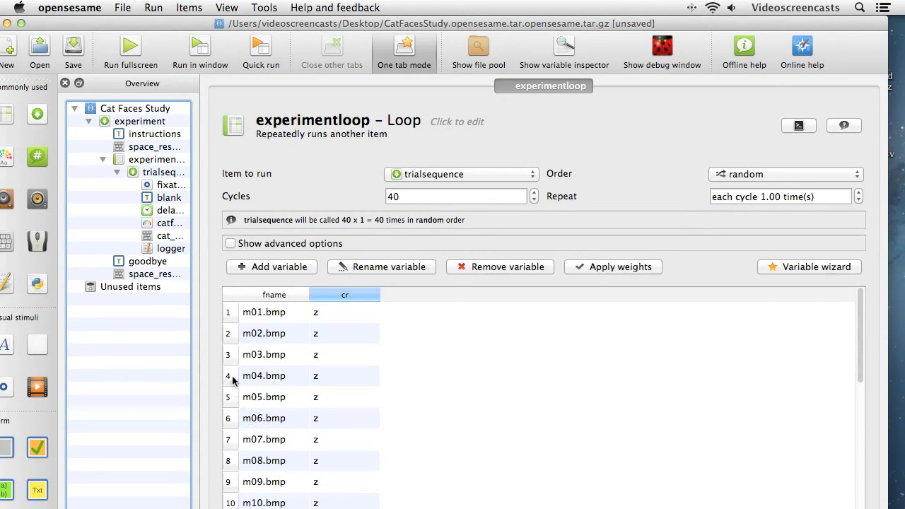
pyautogui.click(165, 224)
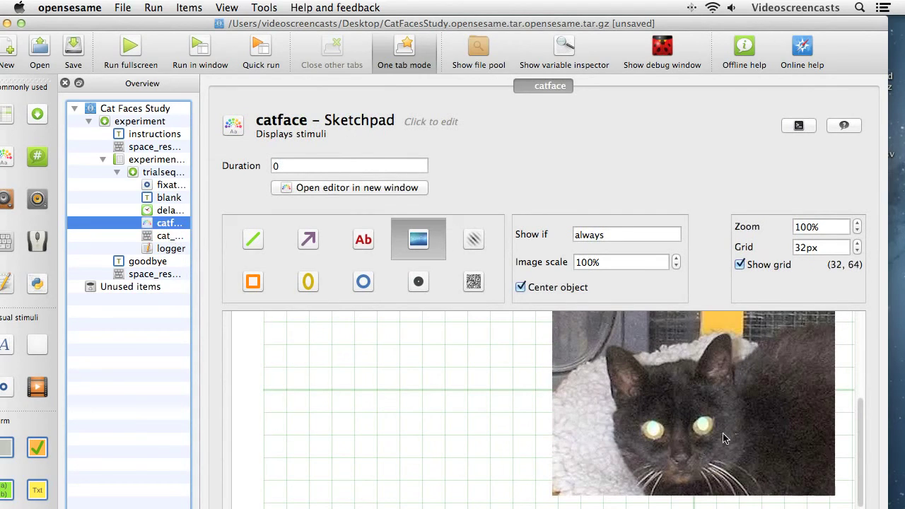
pyautogui.rightClick(649, 378)
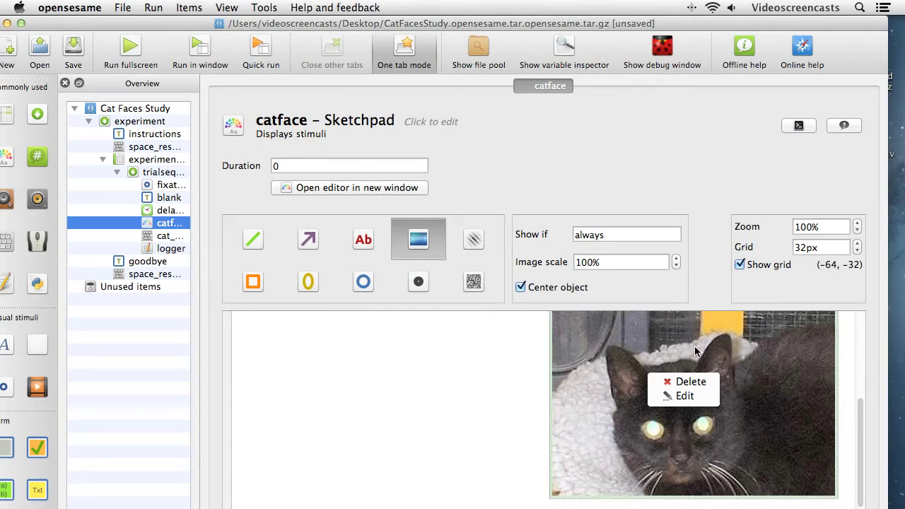
pyautogui.click(695, 395)
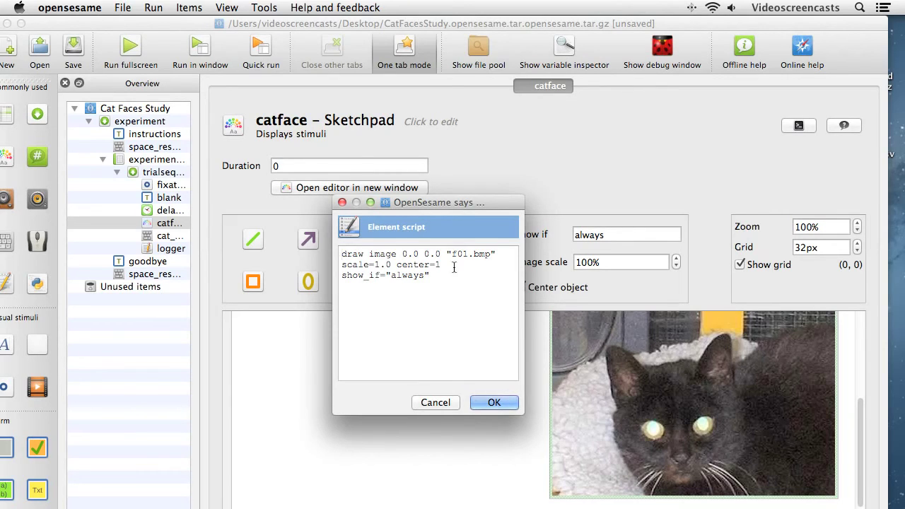
pyautogui.moveTo(452, 254); pyautogui.dragTo(491, 254)
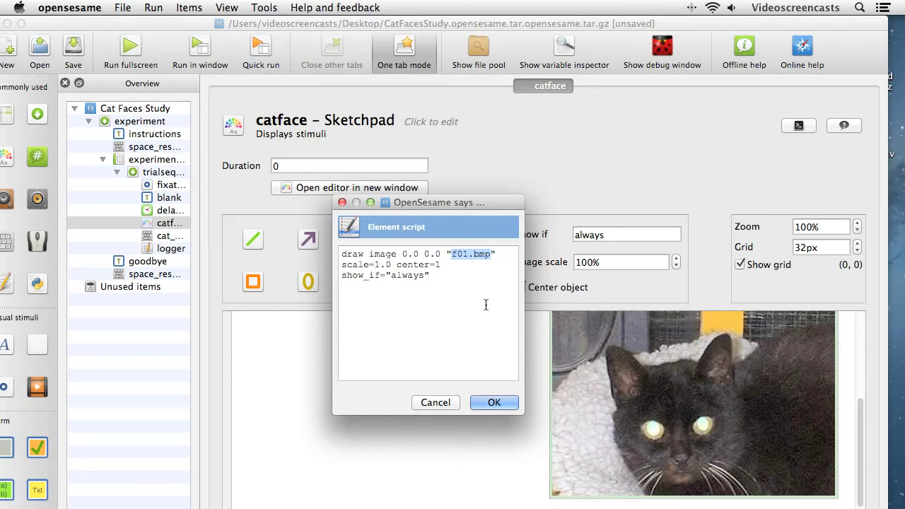
pyautogui.write('fnam')
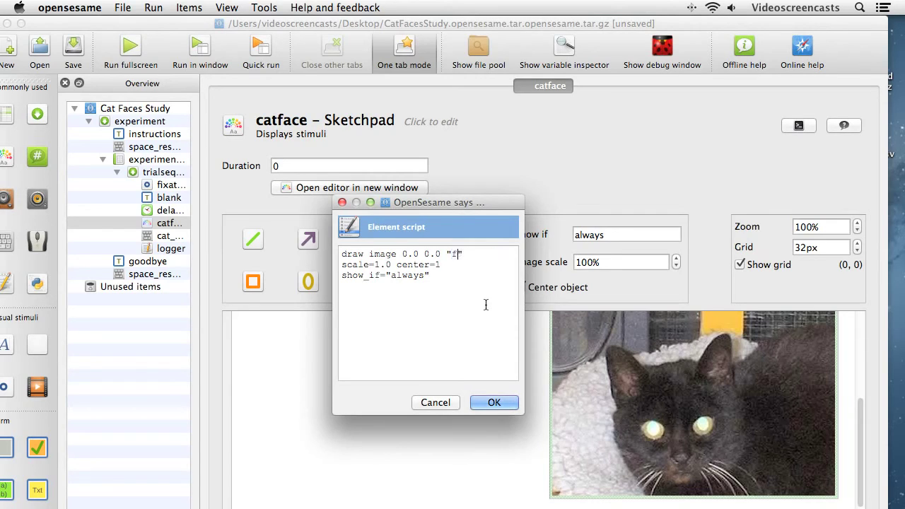
pyautogui.write('e]')
pyautogui.press('Left')
pyautogui.press('Left')
pyautogui.press('Left')
pyautogui.press('Left')
pyautogui.press('Left')
pyautogui.press('Left')
pyautogui.write('[')
pyautogui.click(494, 402)
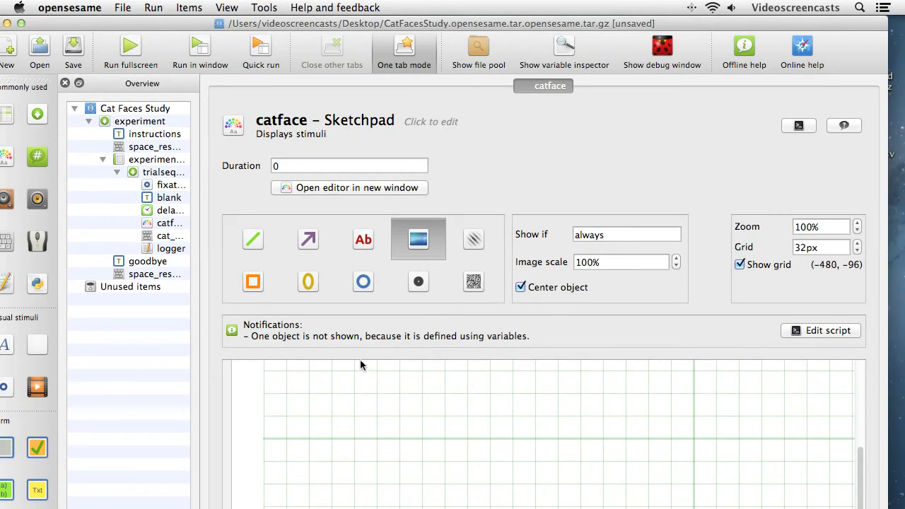
# - Set the correct response of the cat_response item to the variable [cr] and save the experiment
pyautogui.click(161, 238)
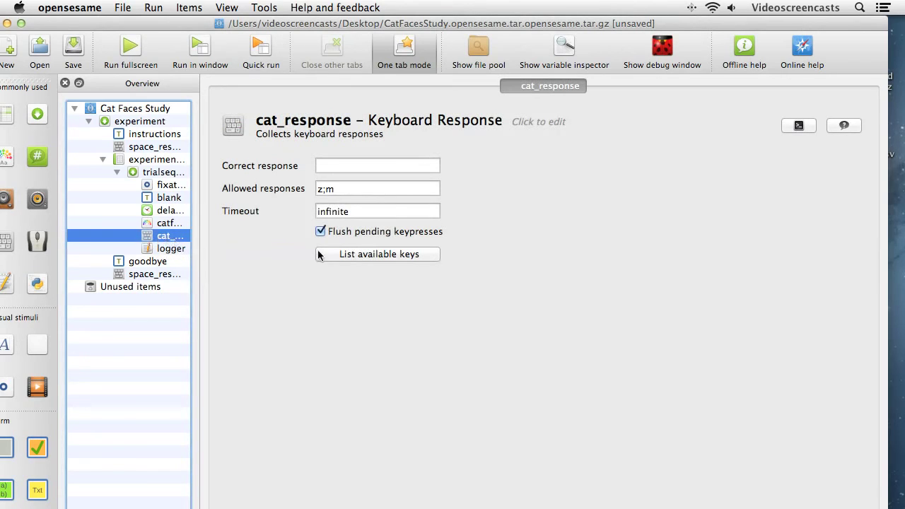
pyautogui.click(328, 164)
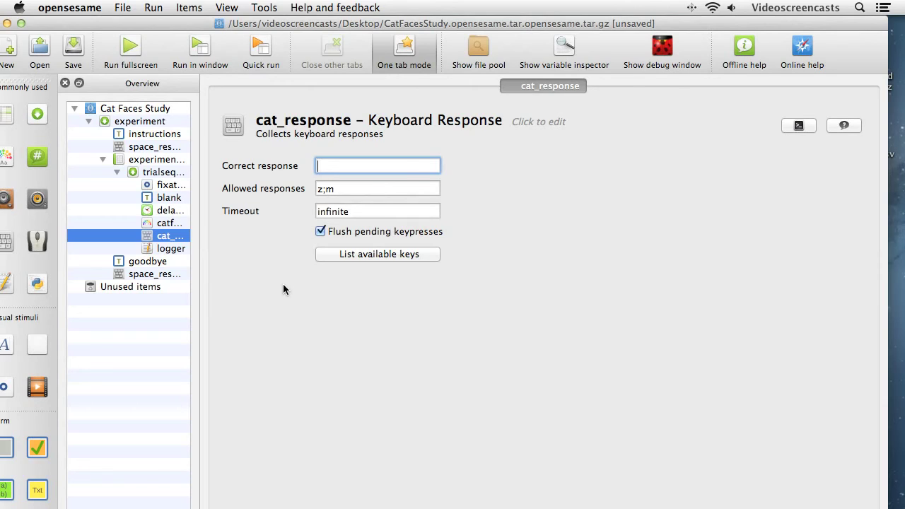
pyautogui.write('cr')
pyautogui.write(']')
pyautogui.write('[')
pyautogui.click(349, 186)
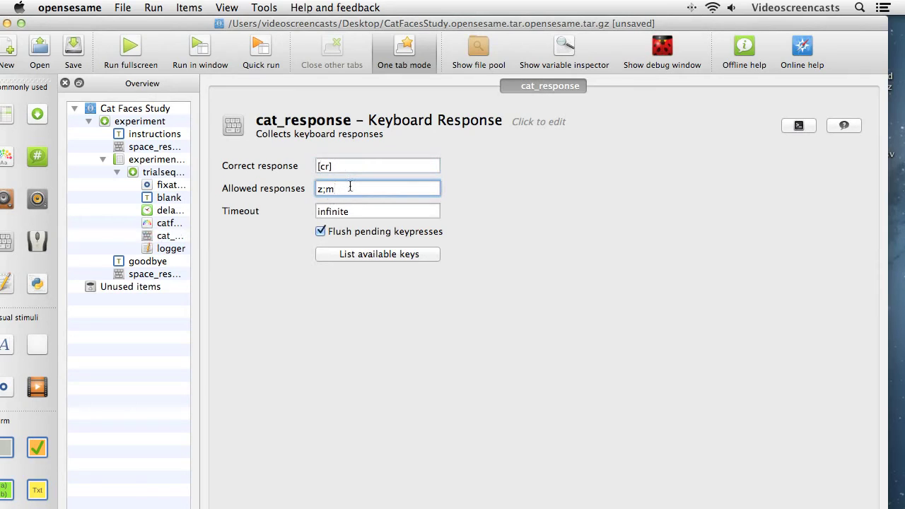
pyautogui.press('super+s')
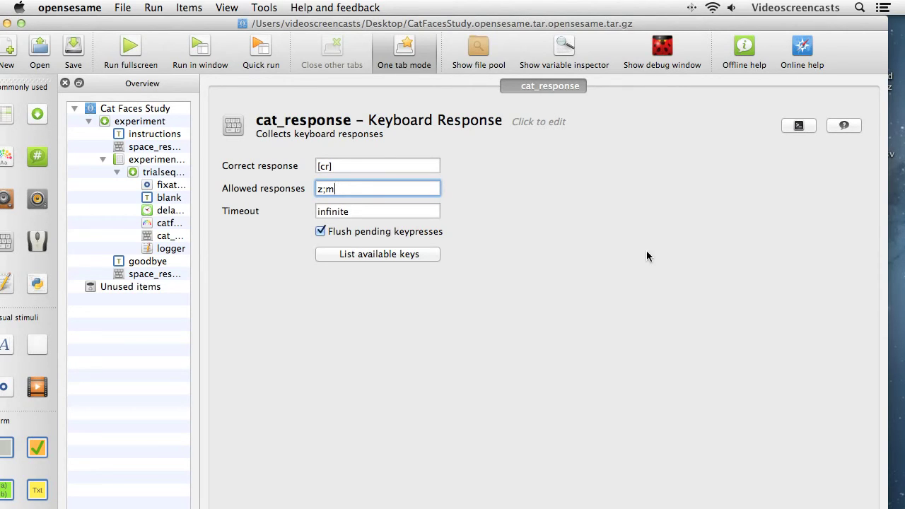
# - Test the experiment fullscreen as subject number 0, going past the instructions into the trials, and abort the run
pyautogui.click(130, 47)
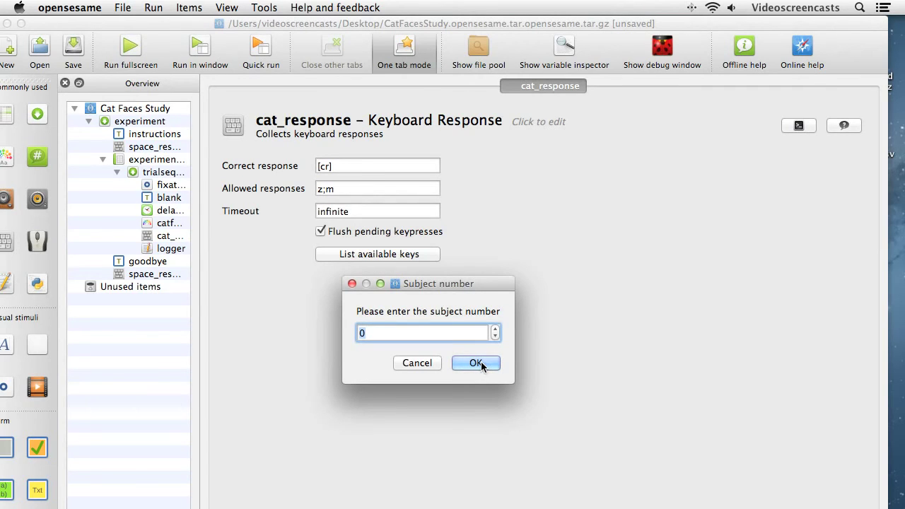
pyautogui.click(480, 362)
pyautogui.press('Return')
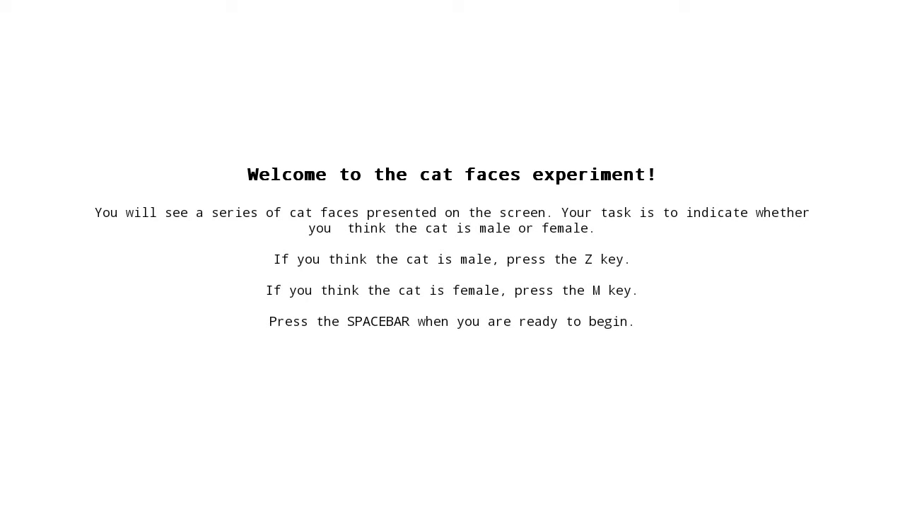
pyautogui.press('space')
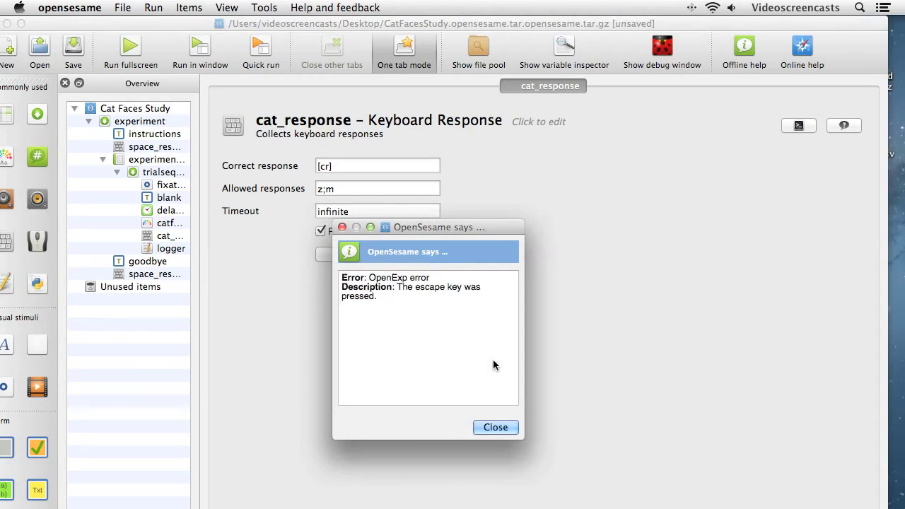
pyautogui.click(497, 426)
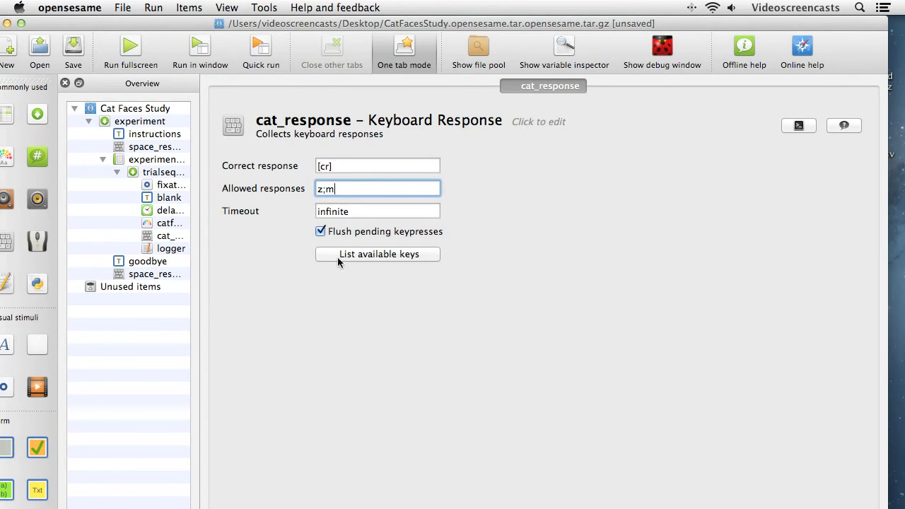
# - Append a new sampler item named meow to the trialsequence
pyautogui.click(168, 174)
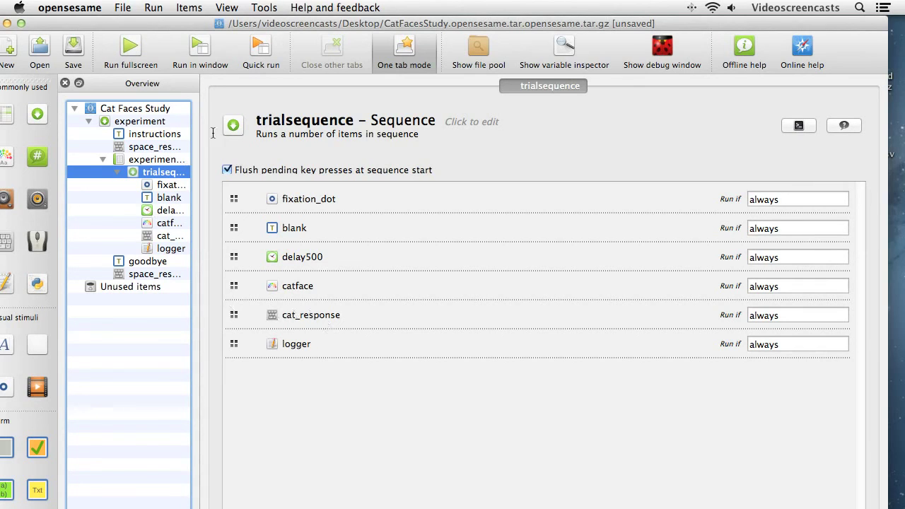
pyautogui.click(21, 24)
pyautogui.click(25, 26)
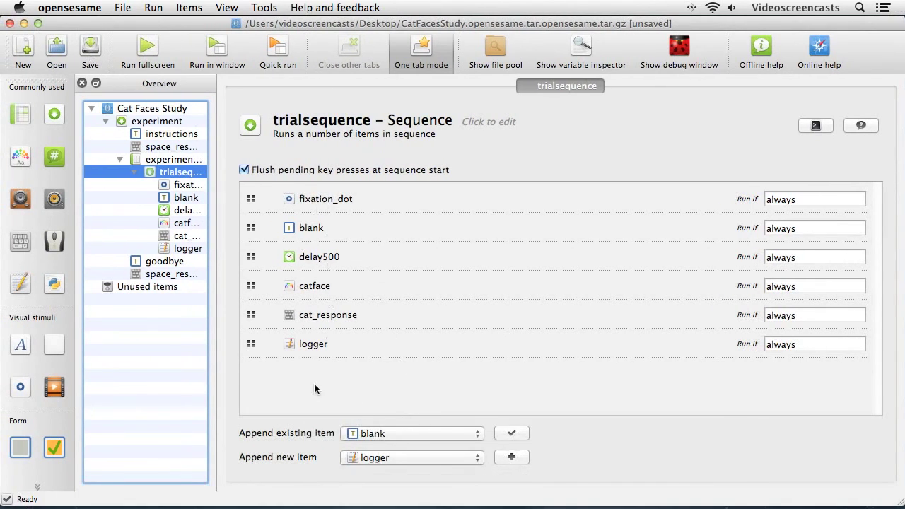
pyautogui.click(424, 459)
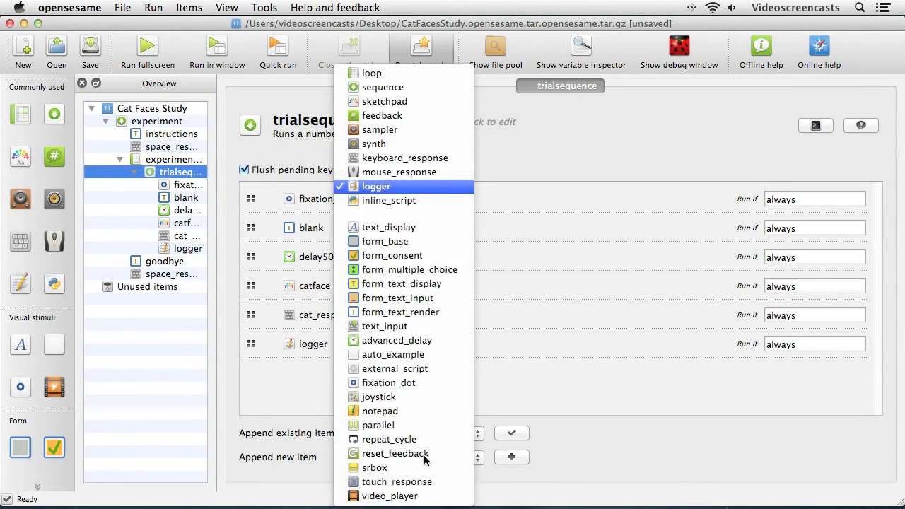
pyautogui.click(436, 133)
pyautogui.click(511, 458)
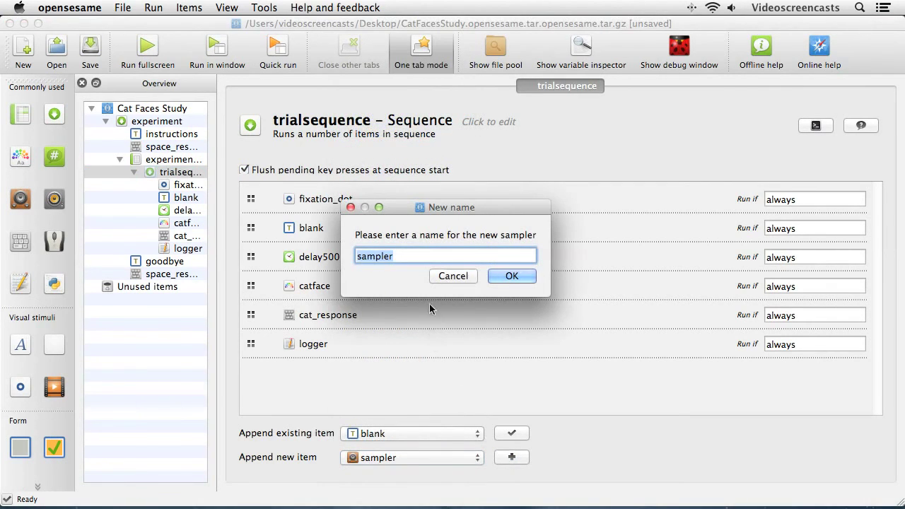
pyautogui.write('meow')
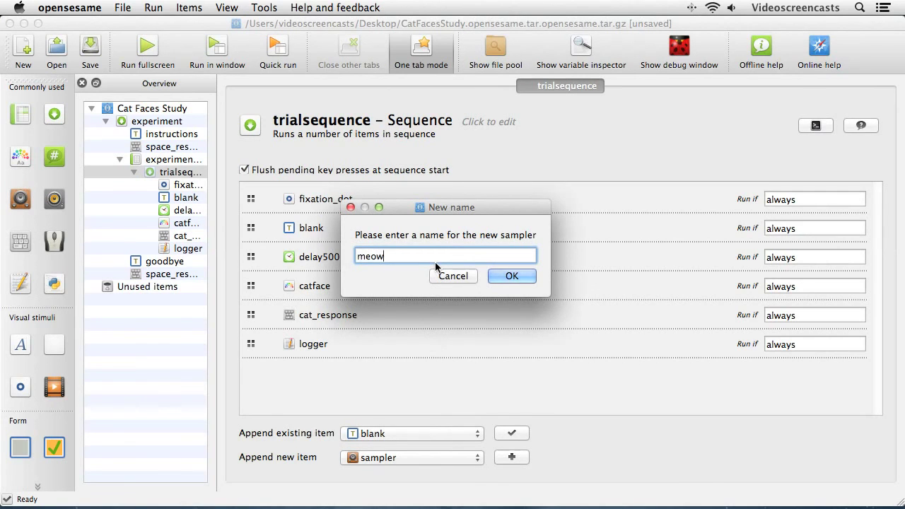
pyautogui.press('Return')
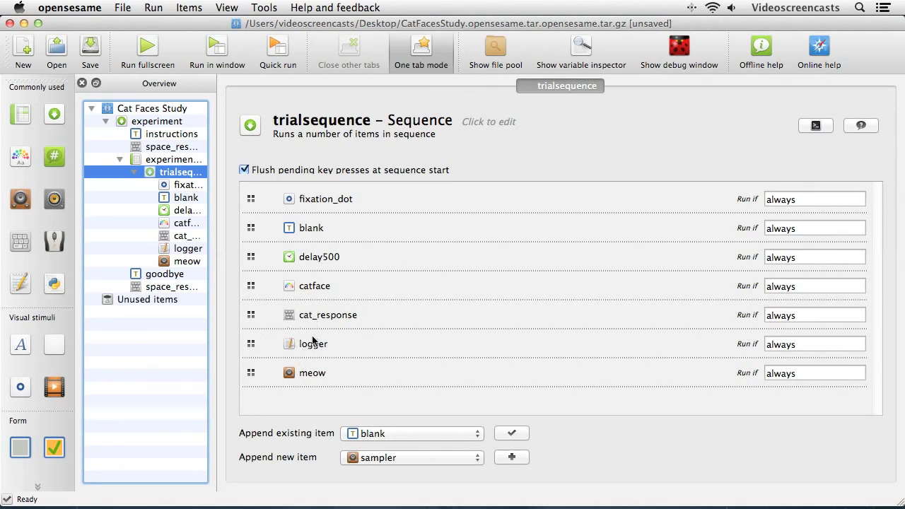
# - Move the meow sampler between cat_response and logger in the trialsequence
pyautogui.click(247, 376)
pyautogui.moveTo(246, 376); pyautogui.dragTo(251, 343)
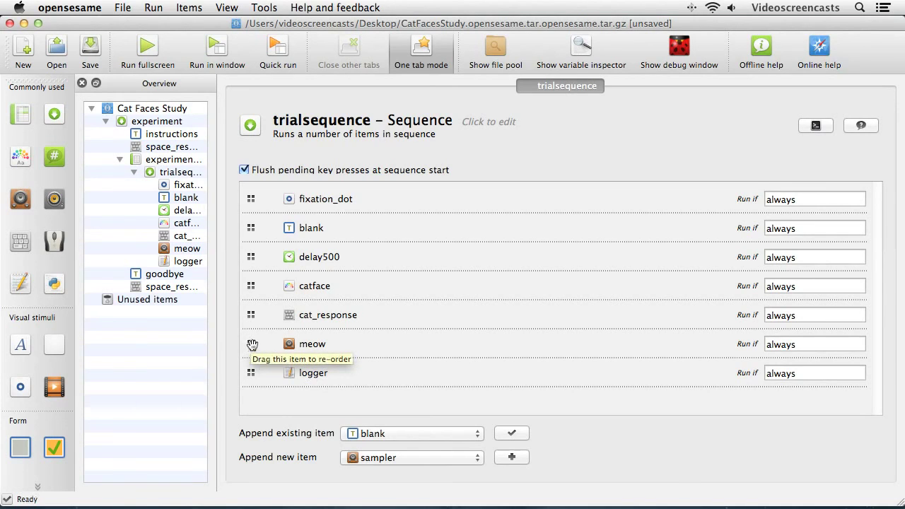
pyautogui.moveTo(251, 350)
pyautogui.mouseDown()
pyautogui.moveTo(228, 316)
pyautogui.moveTo(251, 343)
pyautogui.mouseUp()
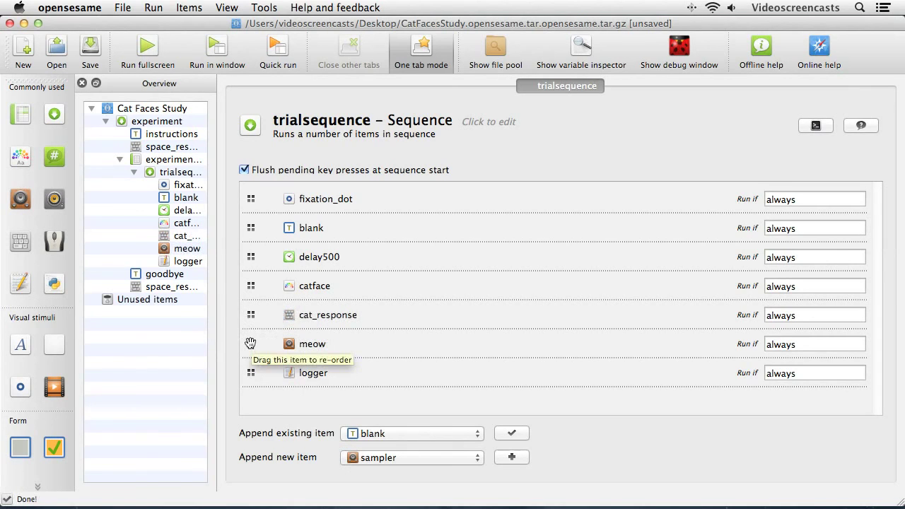
# - Add cat.wav from the Cat Face Experiment folder to the file pool and use it as the meow sampler's sound file
pyautogui.click(188, 249)
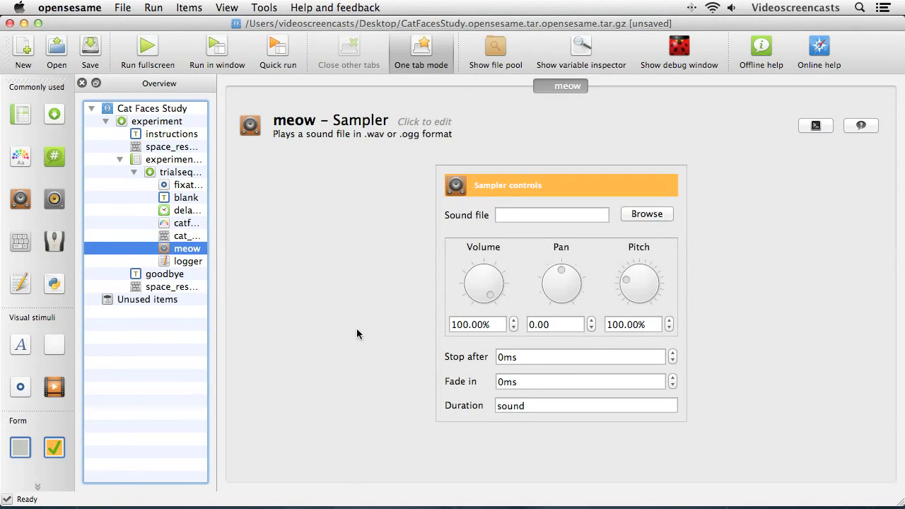
pyautogui.click(637, 215)
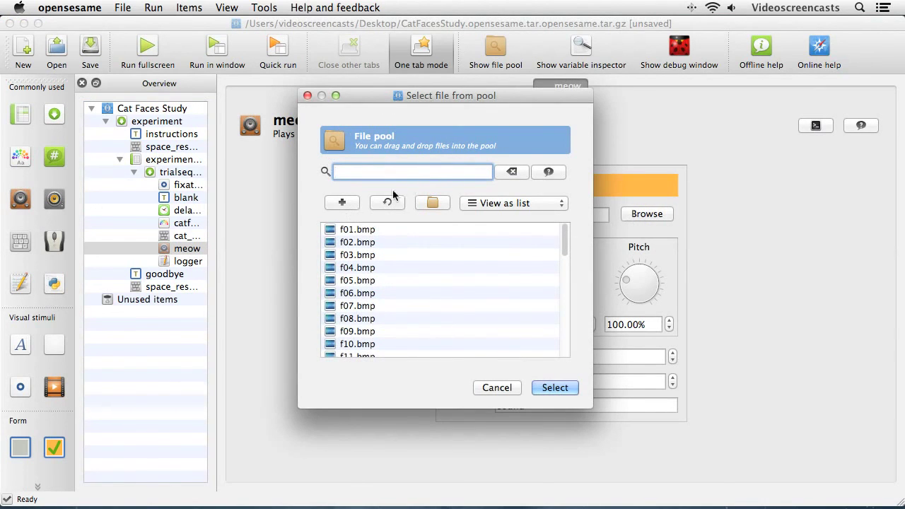
pyautogui.click(342, 203)
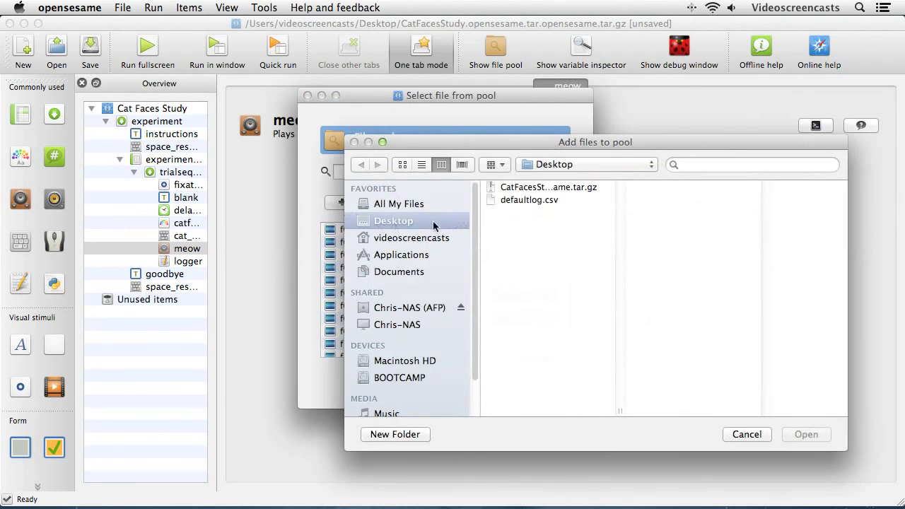
pyautogui.click(417, 271)
pyautogui.click(525, 201)
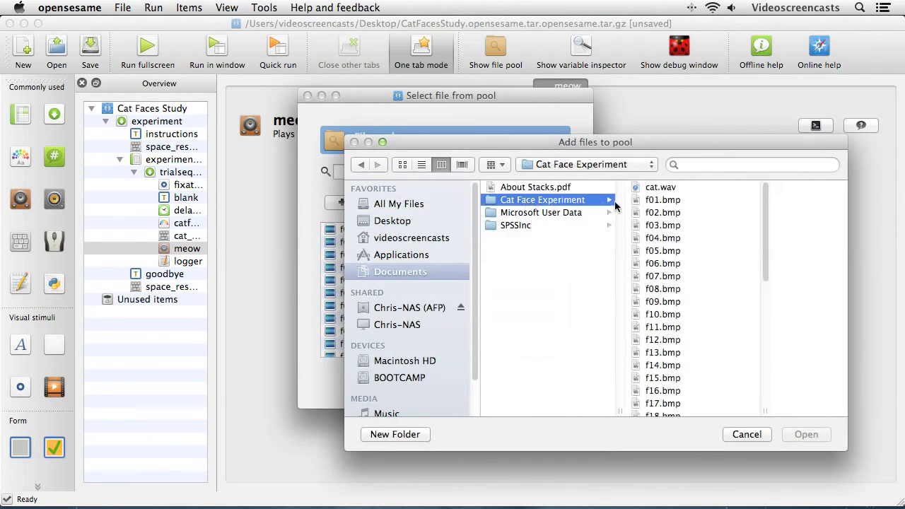
pyautogui.click(654, 189)
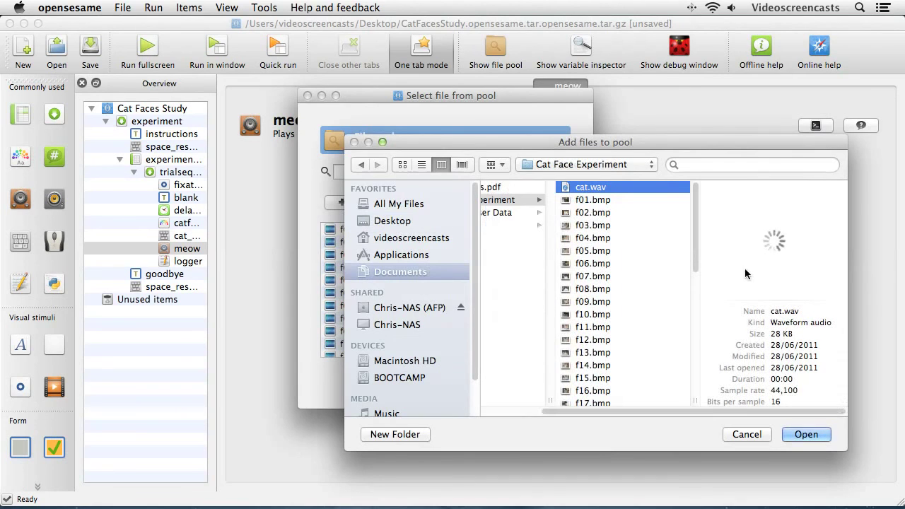
pyautogui.moveTo(775, 242)
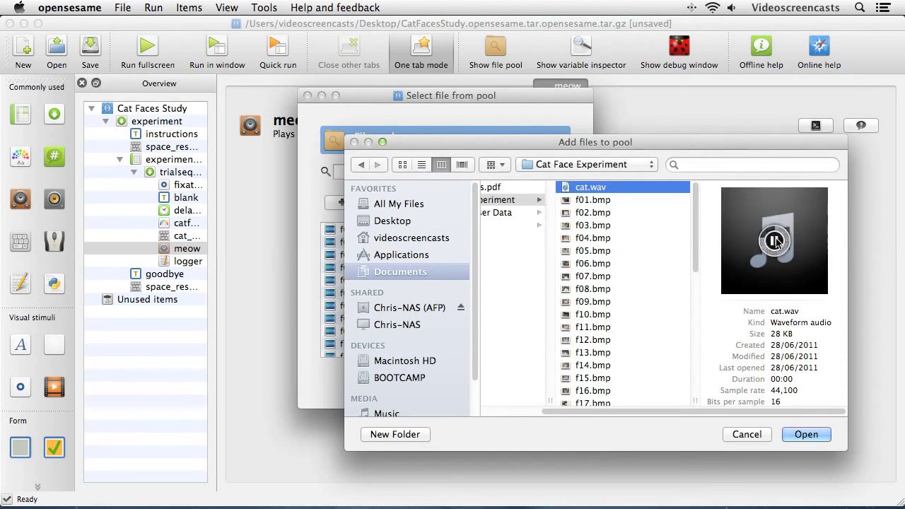
pyautogui.click(803, 435)
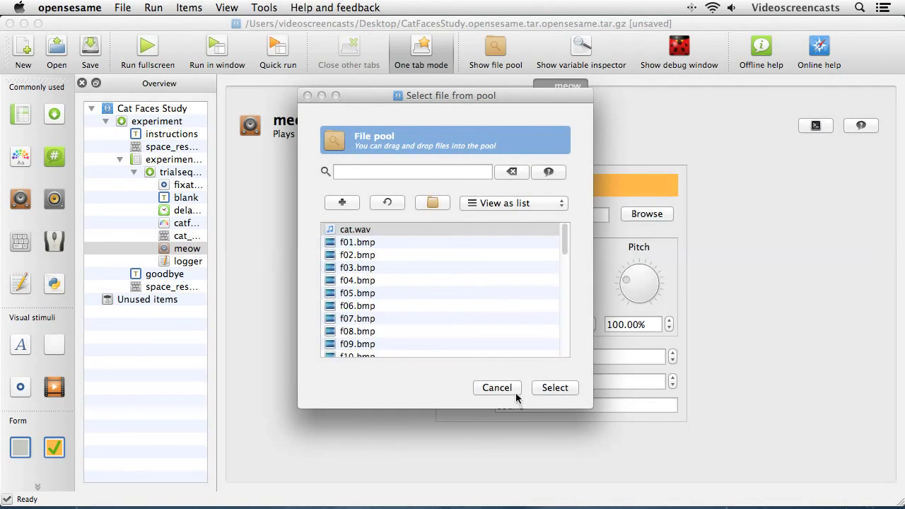
pyautogui.click(356, 229)
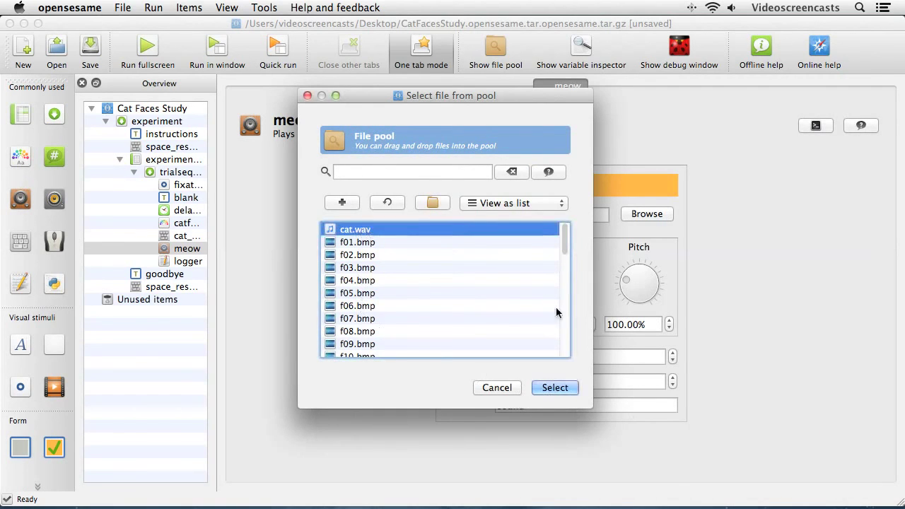
pyautogui.click(554, 386)
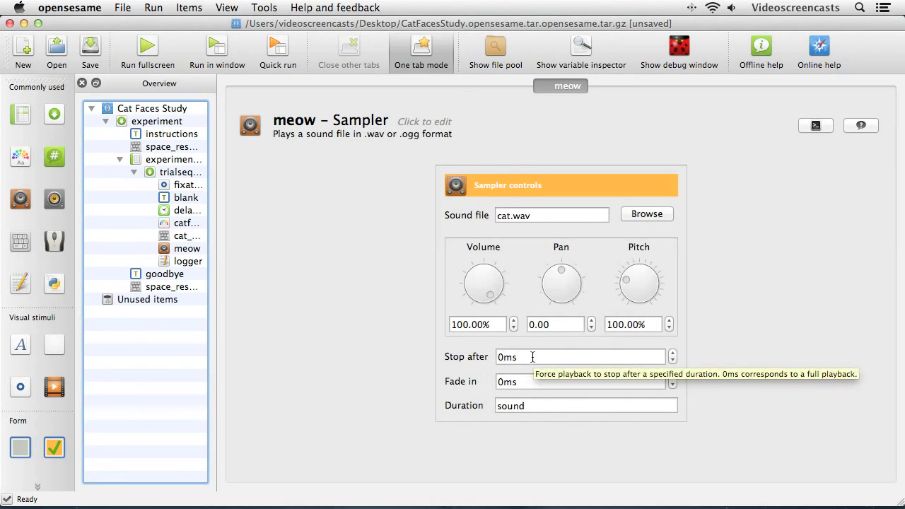
pyautogui.click(532, 406)
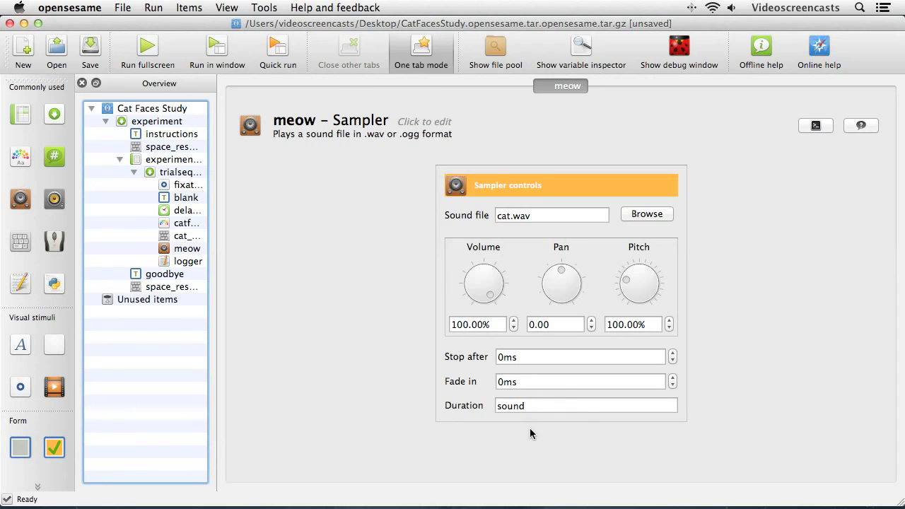
# - Show the variable inspector and resize its columns to examine the variables available for cat_response, including their full names, values and items
pyautogui.click(186, 175)
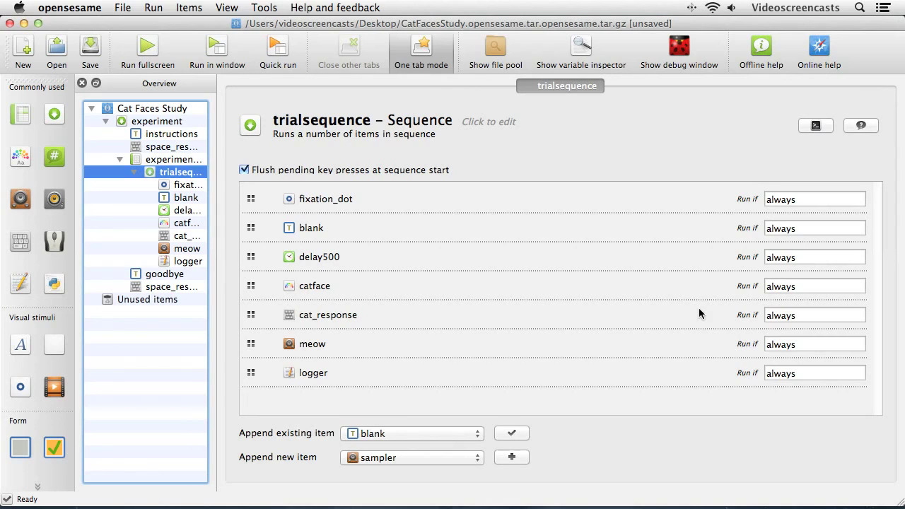
pyautogui.click(583, 50)
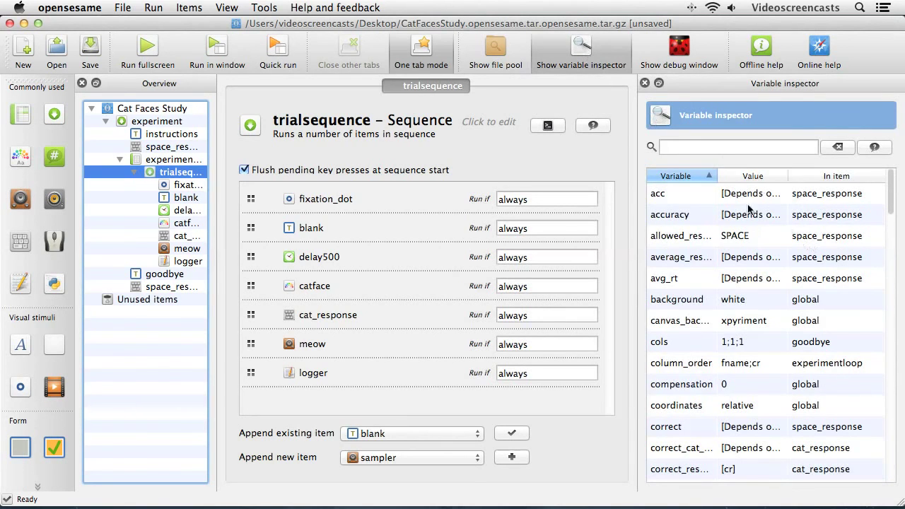
pyautogui.moveTo(717, 176); pyautogui.dragTo(745, 174)
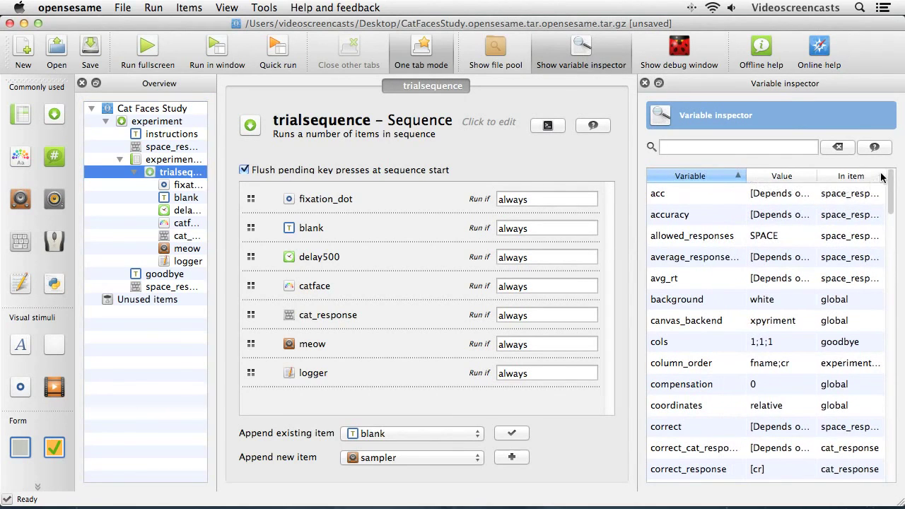
pyautogui.moveTo(816, 176); pyautogui.dragTo(839, 175)
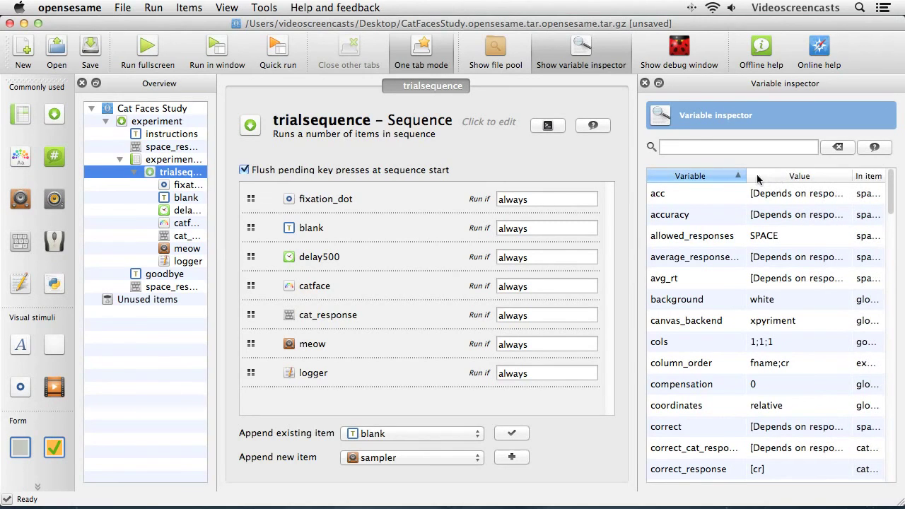
pyautogui.moveTo(746, 175); pyautogui.dragTo(757, 175)
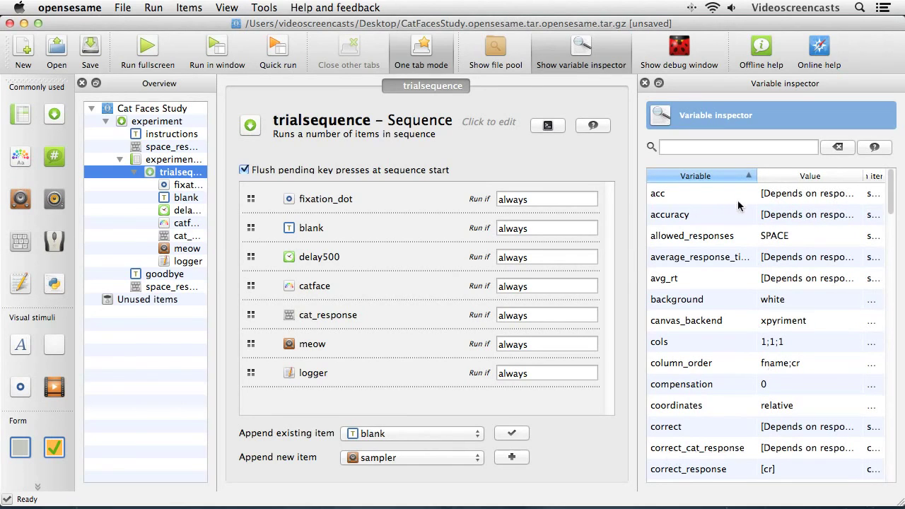
pyautogui.moveTo(755, 176); pyautogui.dragTo(704, 176)
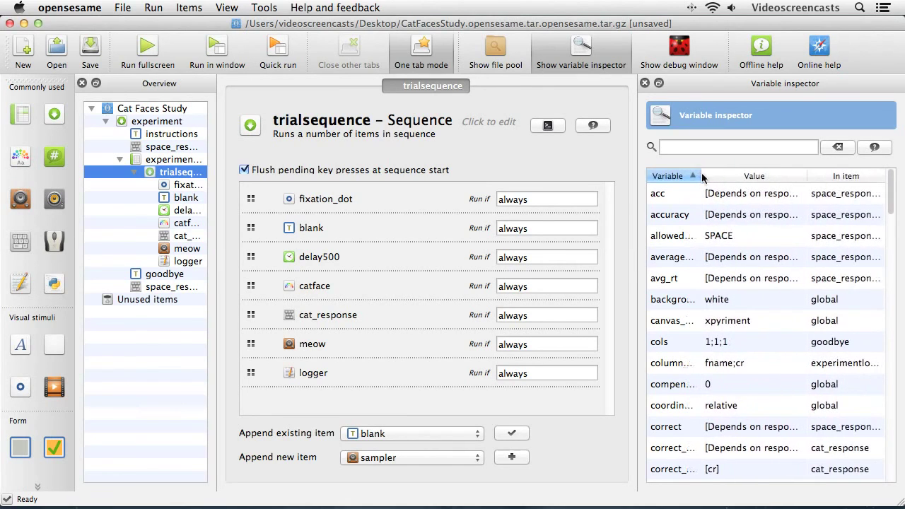
pyautogui.moveTo(811, 175); pyautogui.dragTo(793, 173)
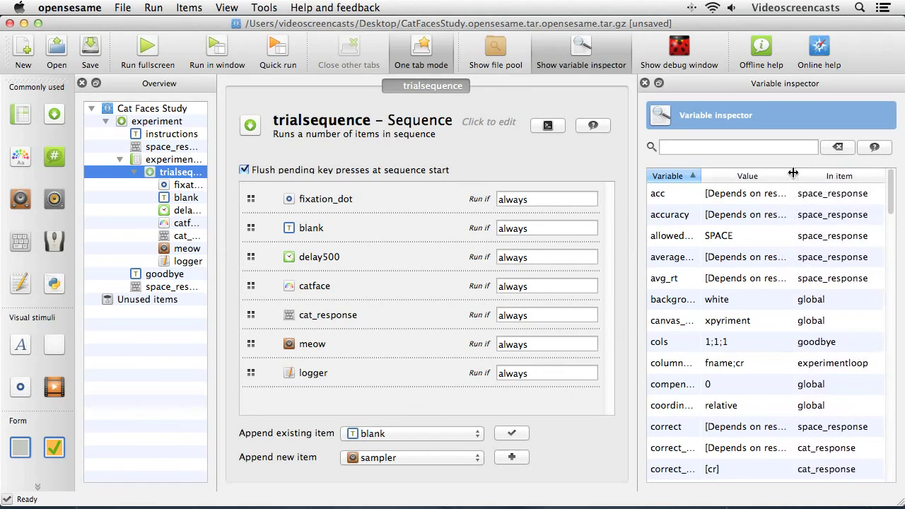
pyautogui.click(182, 238)
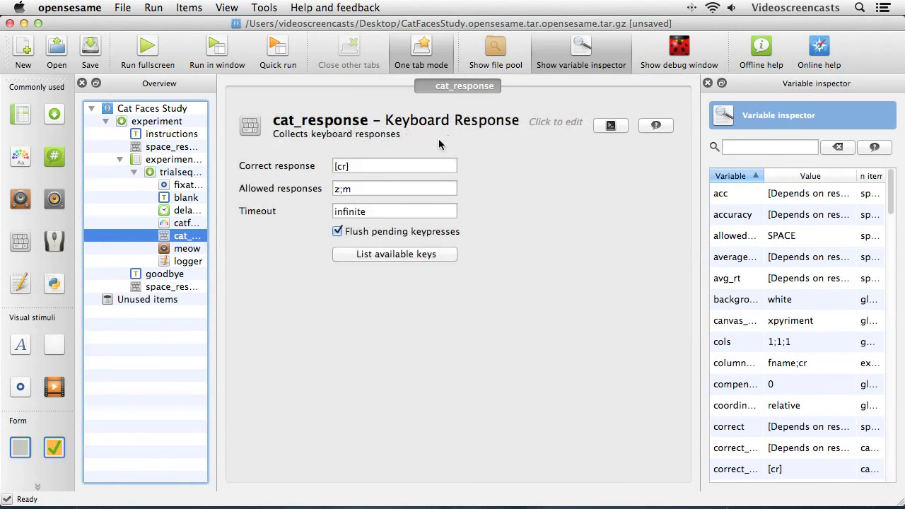
pyautogui.moveTo(759, 176); pyautogui.dragTo(821, 173)
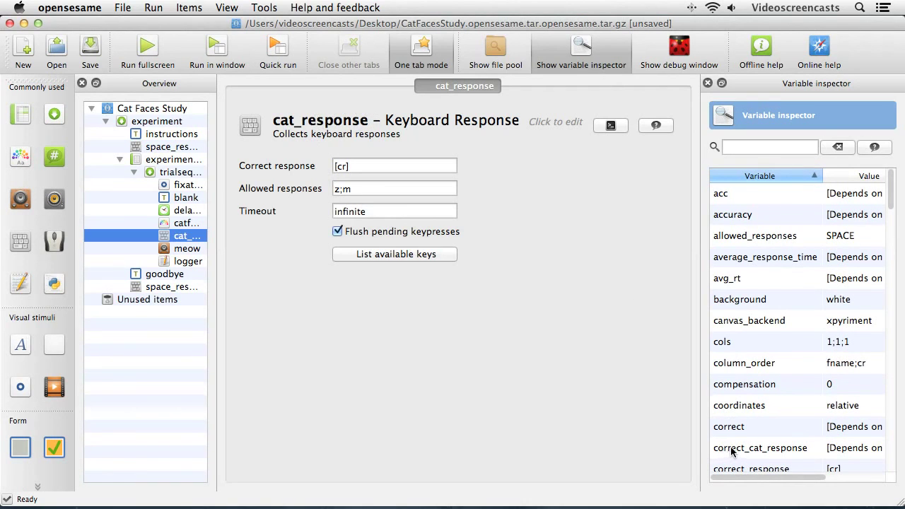
# - Set the meow item's run-if condition in the trialsequence to [correct_cat_response] = 0
pyautogui.click(184, 178)
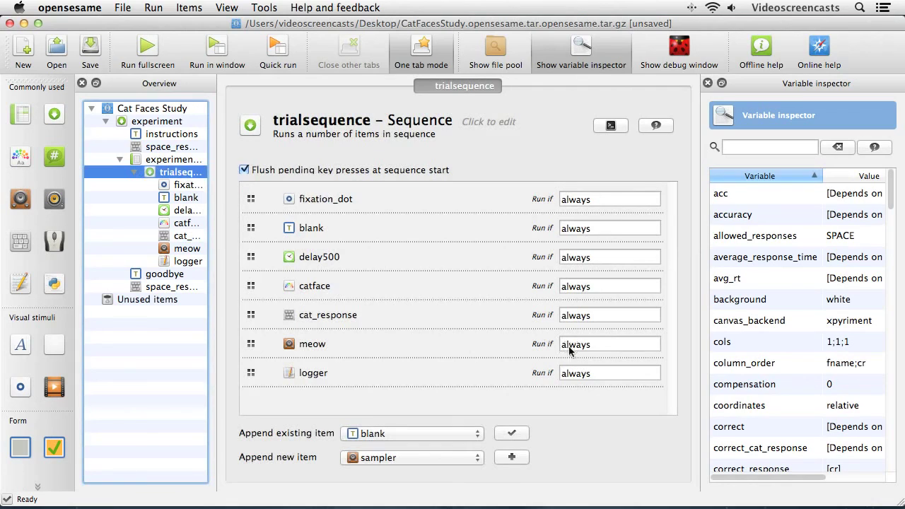
pyautogui.doubleClick(594, 343)
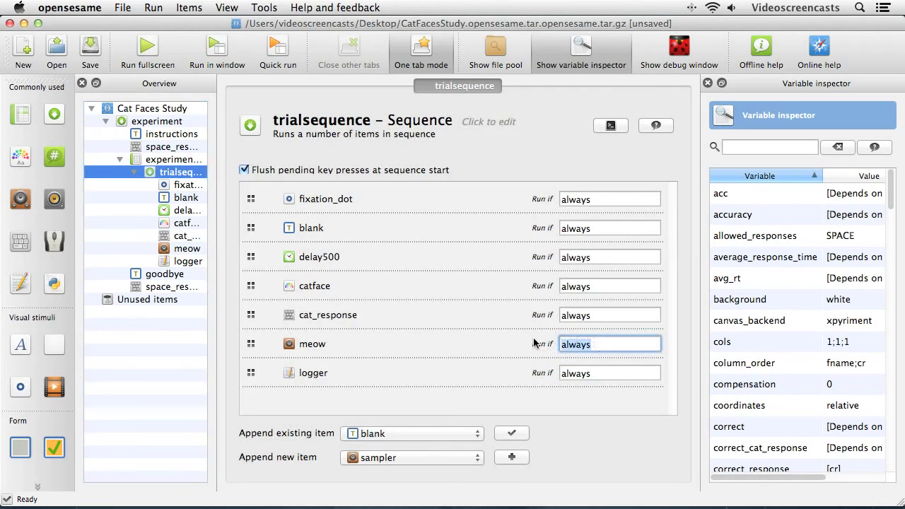
pyautogui.write('[correct_cat_respons')
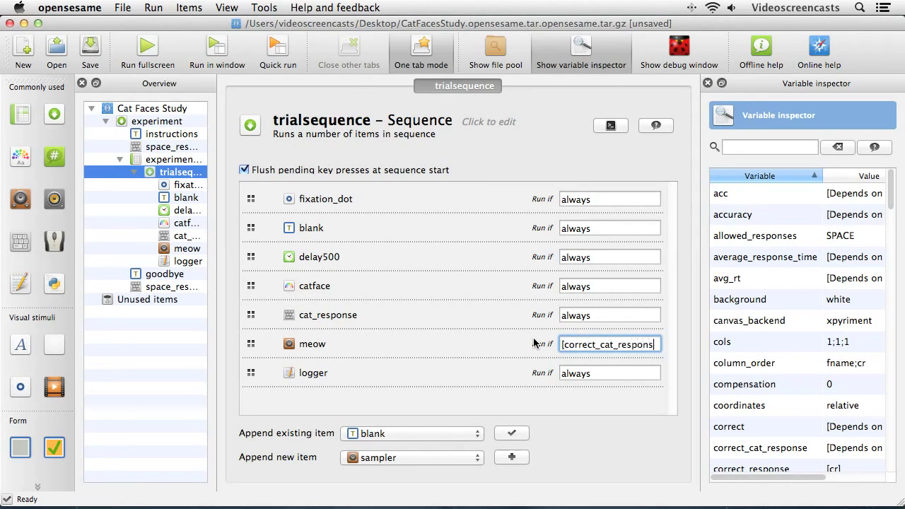
pyautogui.write('e] = 0')
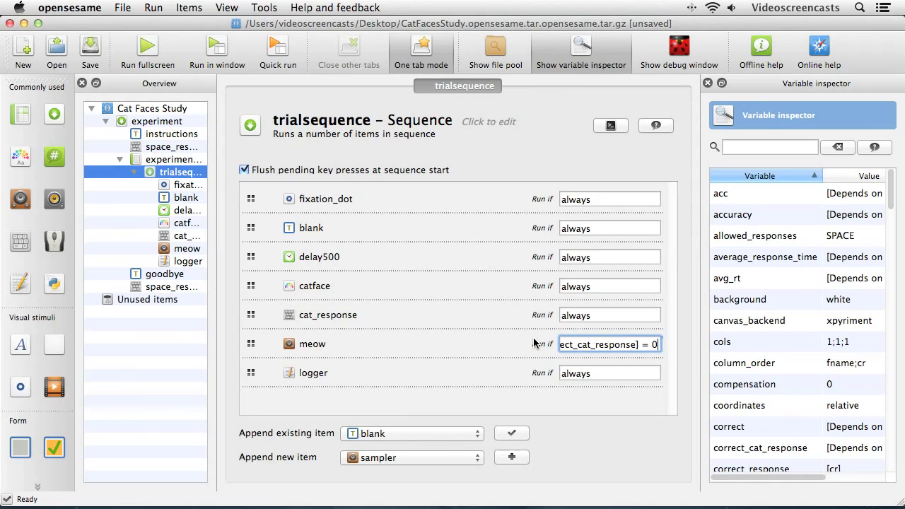
pyautogui.press('BackSpace')
pyautogui.write('1')
pyautogui.press('BackSpace')
pyautogui.write('0')
pyautogui.click(614, 370)
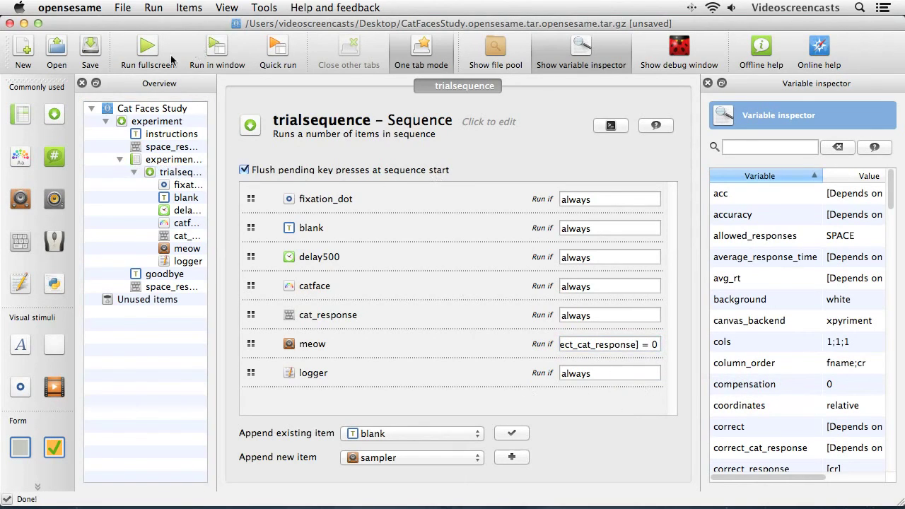
# - Run the experiment fullscreen with the default subject number, saving the logfile as subject-0.csv on the Desktop
pyautogui.click(147, 50)
pyautogui.press('Return')
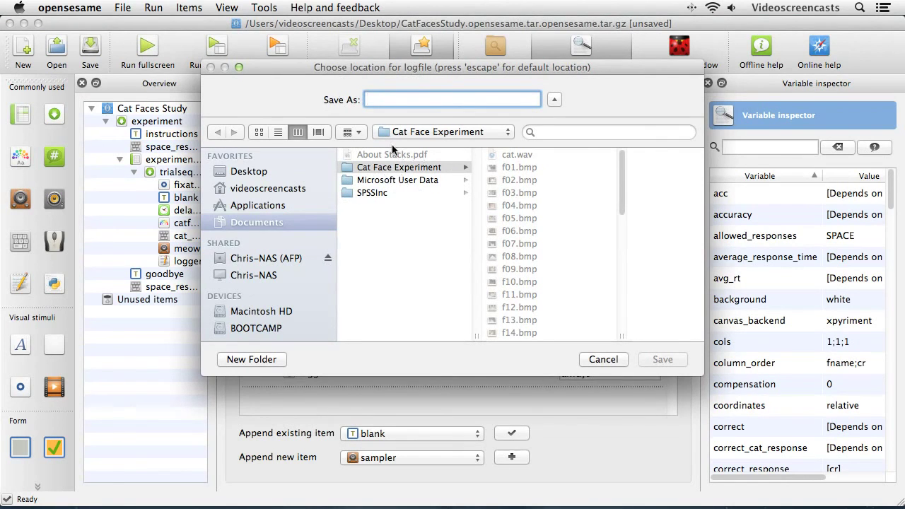
pyautogui.click(248, 172)
pyautogui.write('subject-0')
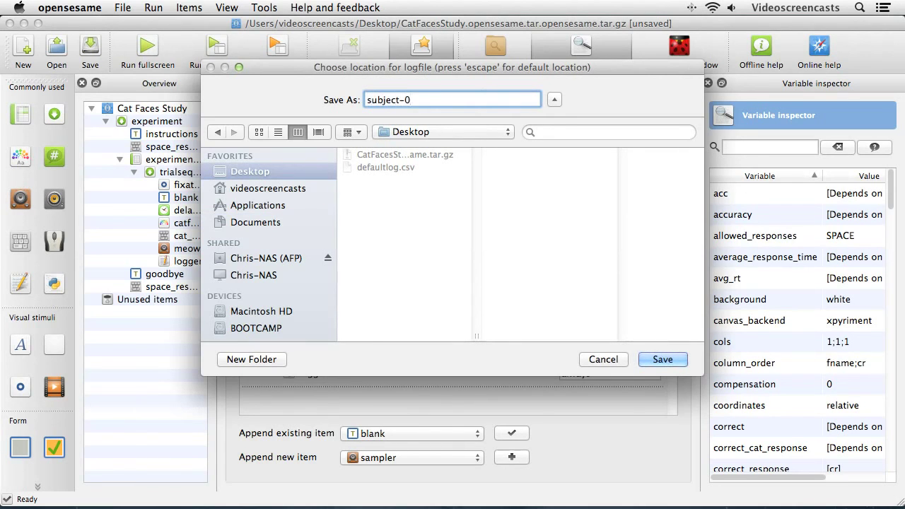
pyautogui.write('.csv')
pyautogui.press('Return')
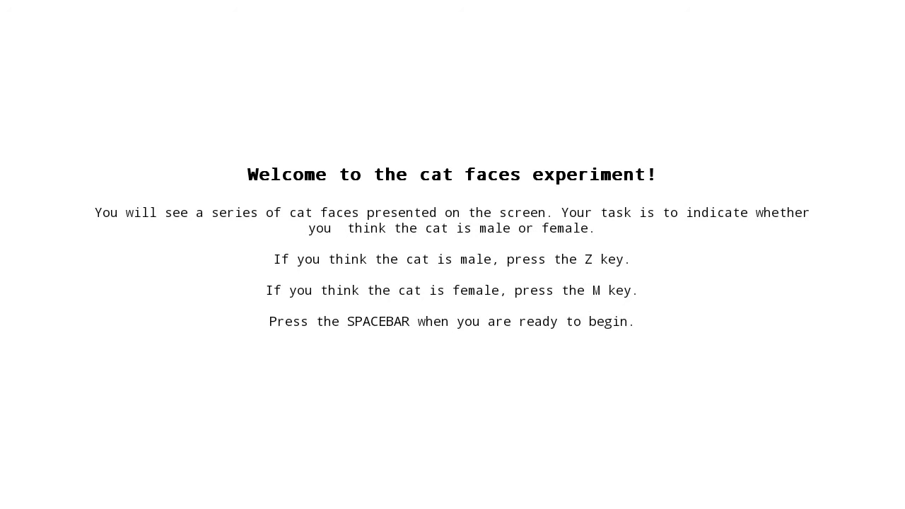
# - Start the trials from the welcome screen and respond to the first cat face to test the conditional meow sound
pyautogui.press('space')
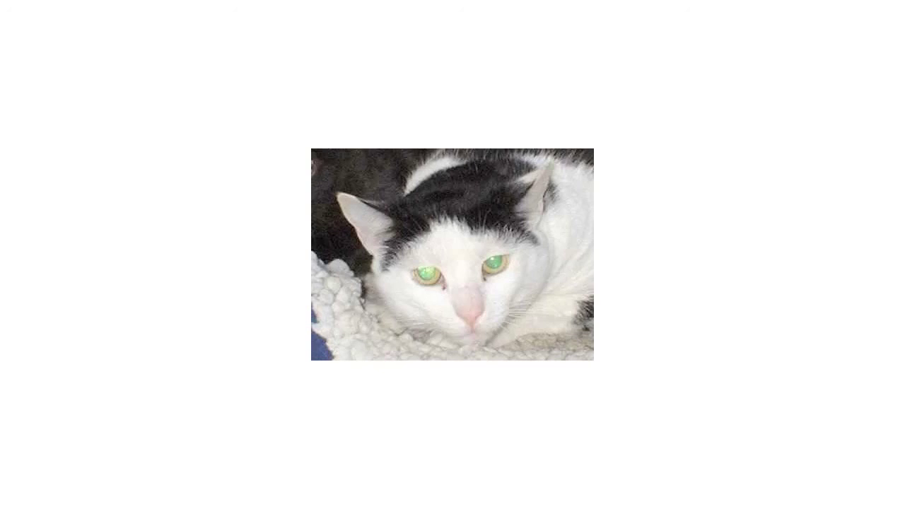
pyautogui.press('space')
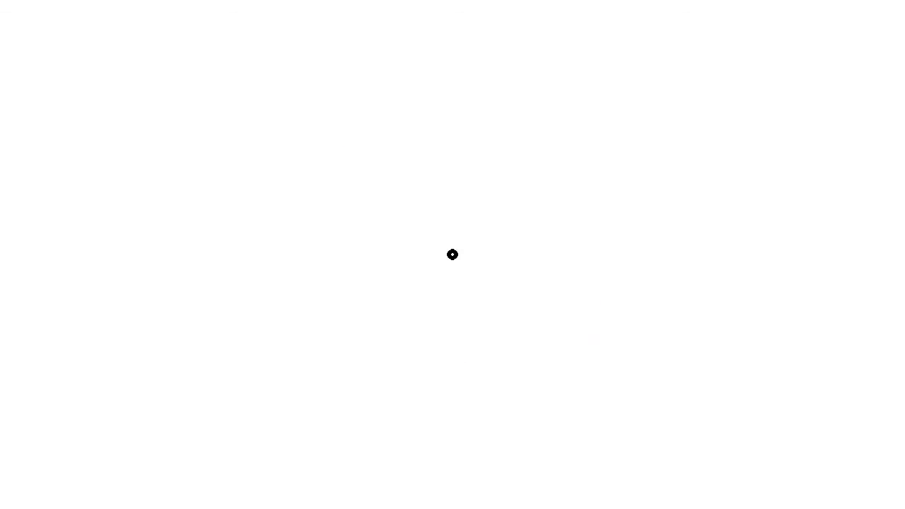